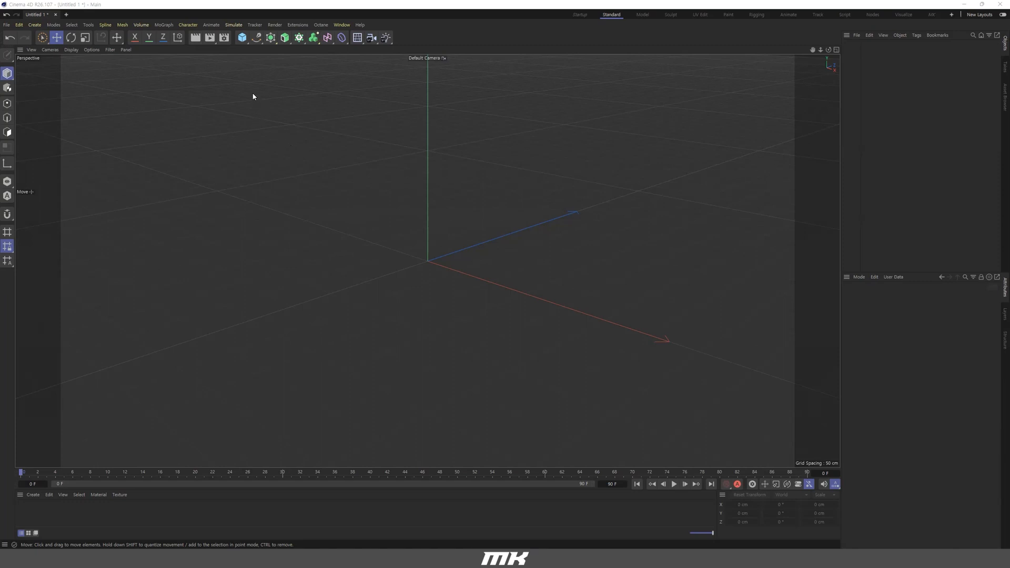
# Add a cube primitive to the empty scene and widen the area showing its properties.
pyautogui.click(245, 43)
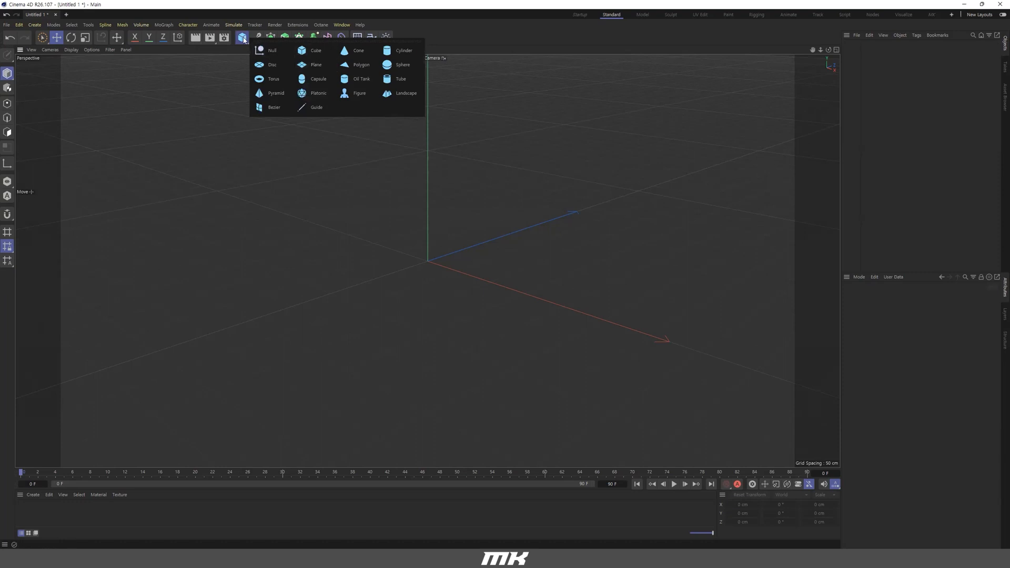
pyautogui.click(320, 53)
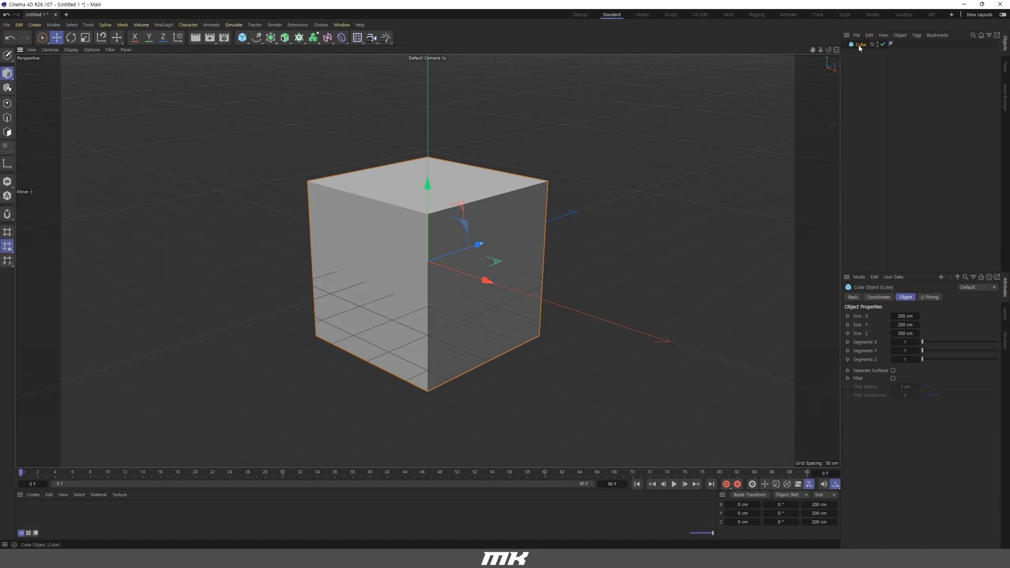
pyautogui.moveTo(840, 286); pyautogui.dragTo(780, 282)
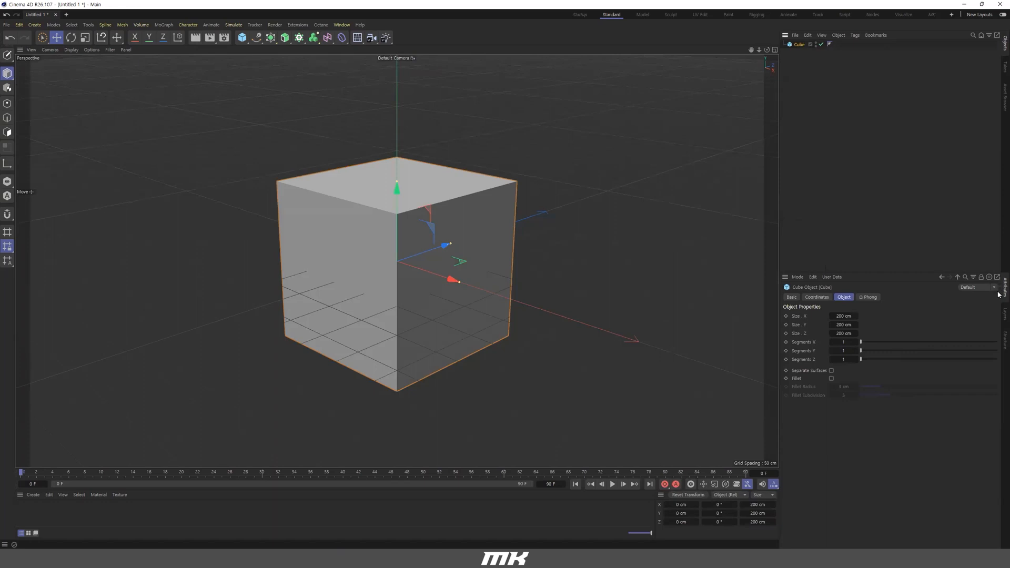
# Examine the cube's Basic, Coordinates and Object properties and the available primitive types.
pyautogui.click(793, 298)
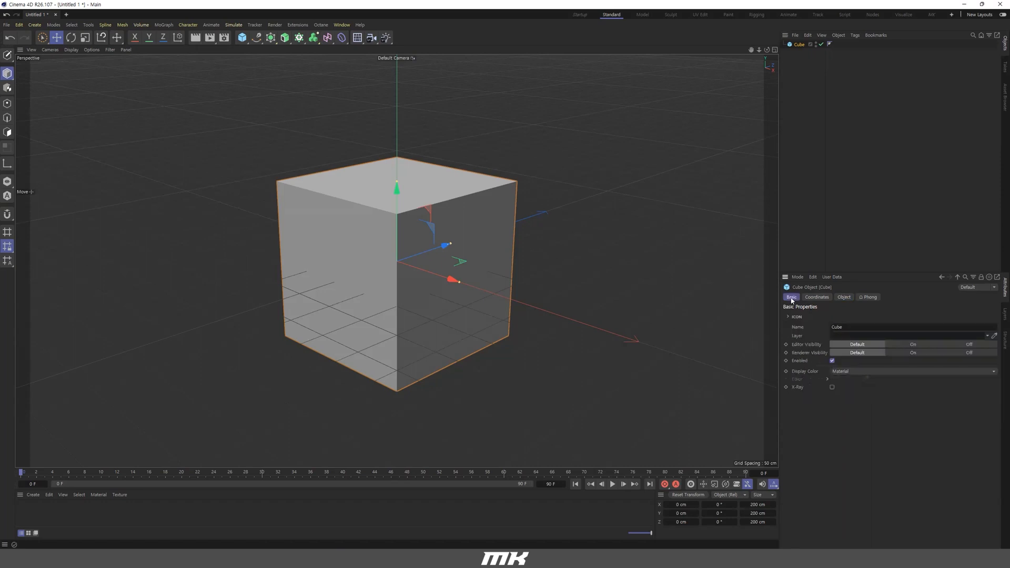
pyautogui.click(816, 298)
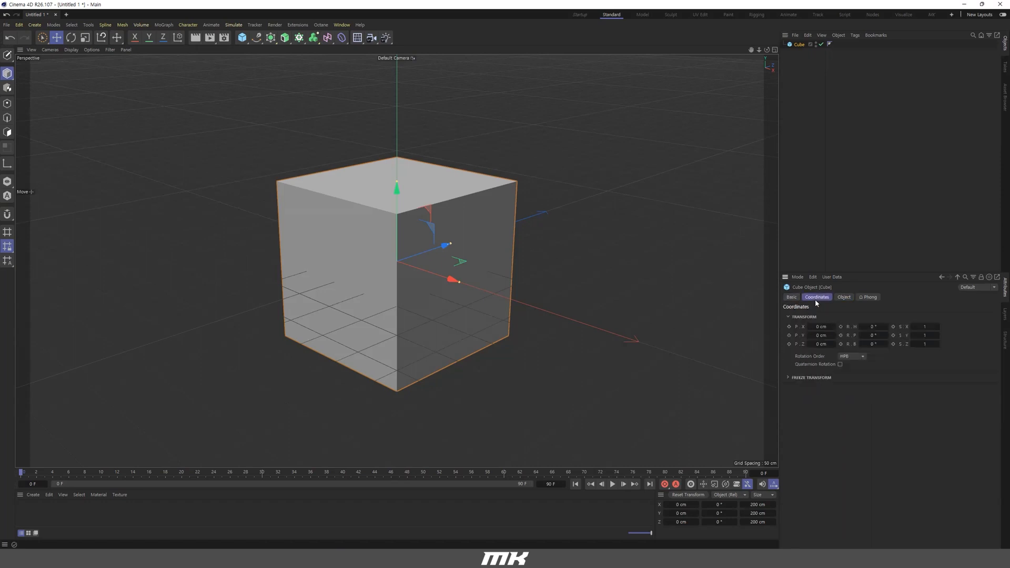
pyautogui.click(843, 297)
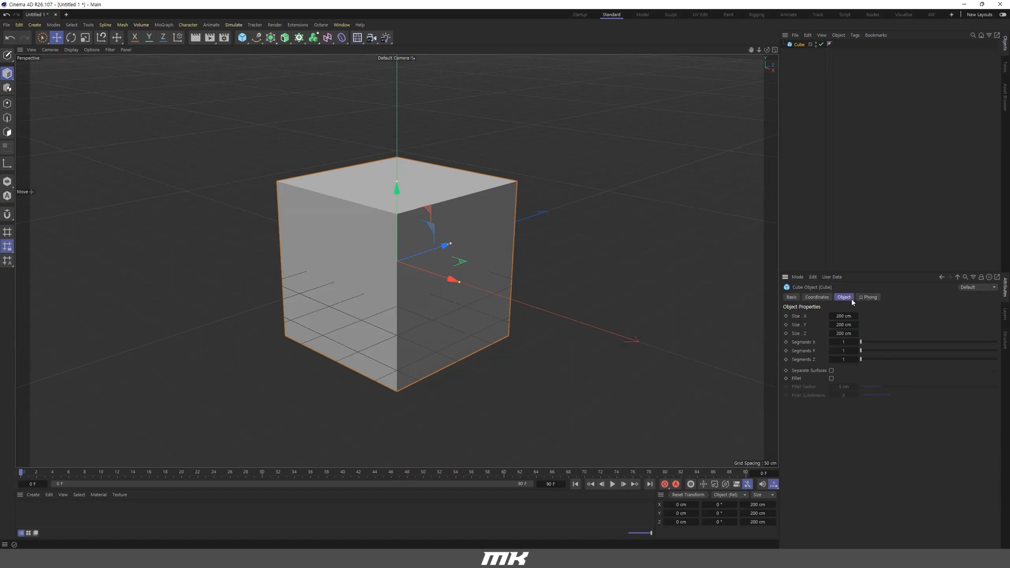
pyautogui.click(794, 297)
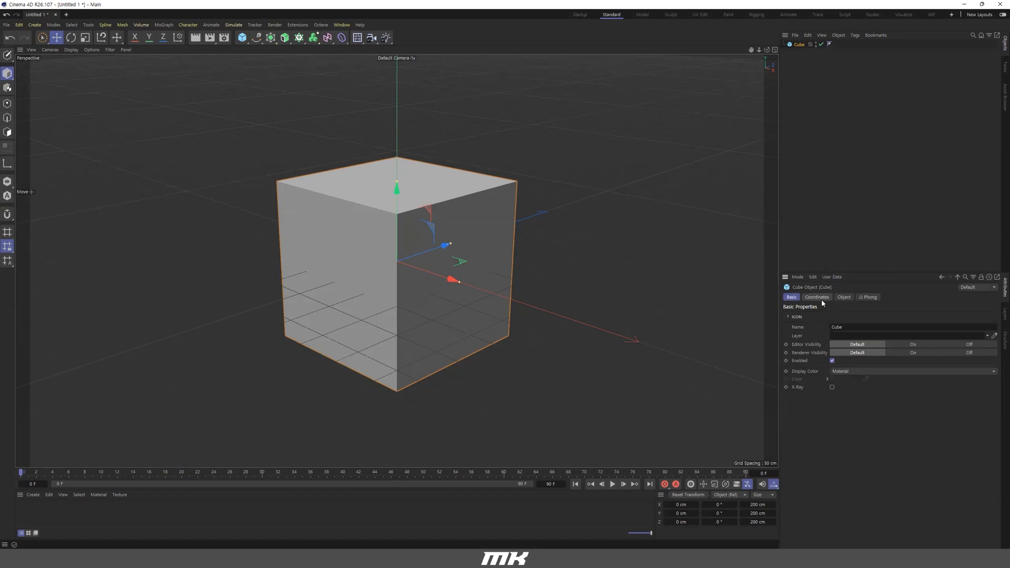
pyautogui.click(822, 299)
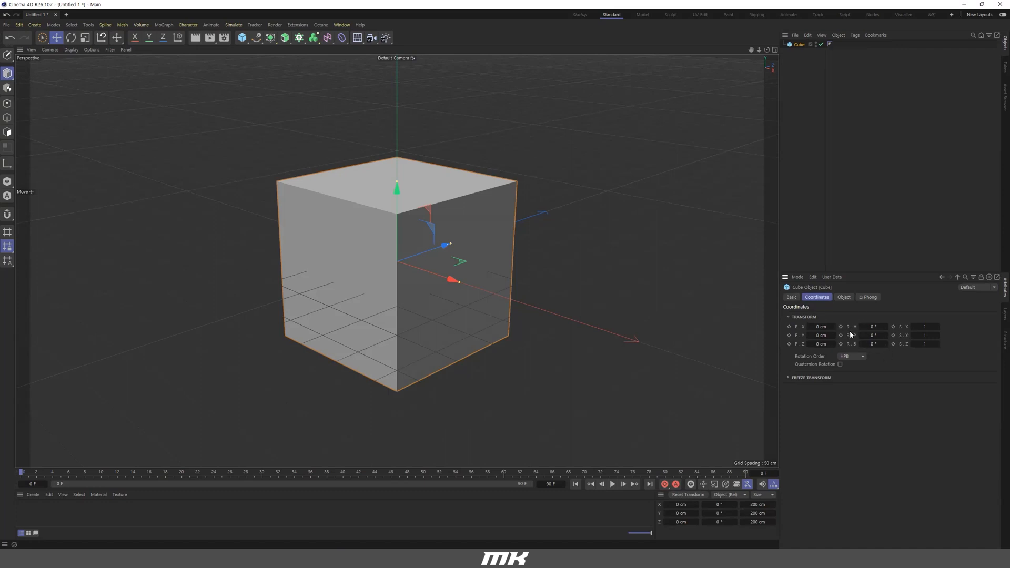
pyautogui.click(845, 297)
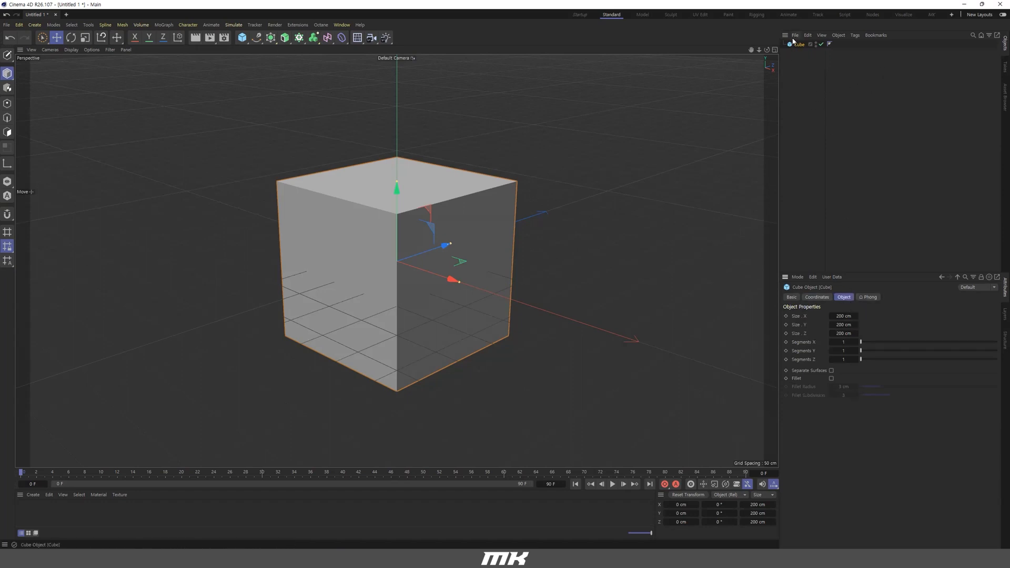
pyautogui.click(242, 38)
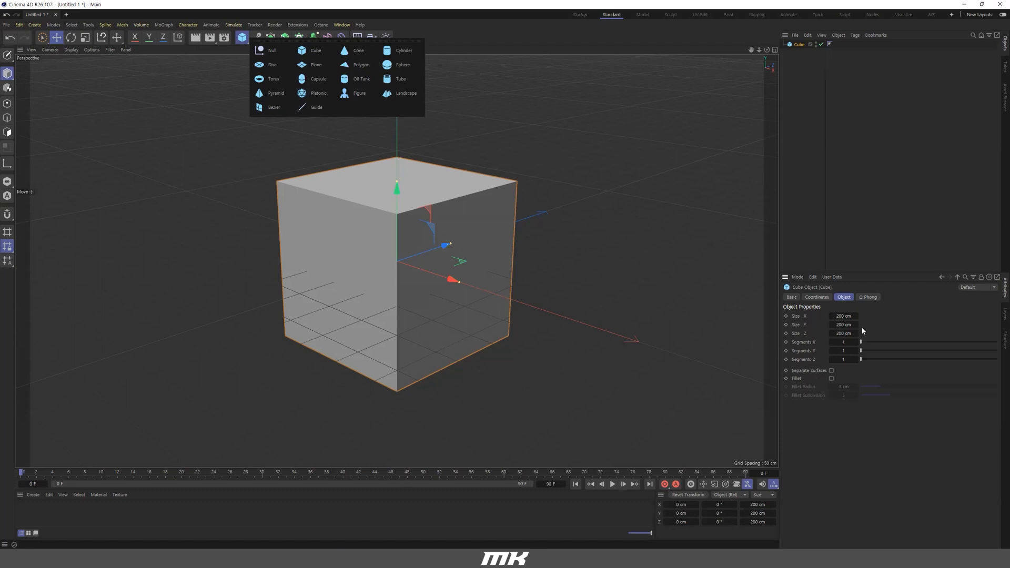
pyautogui.click(885, 317)
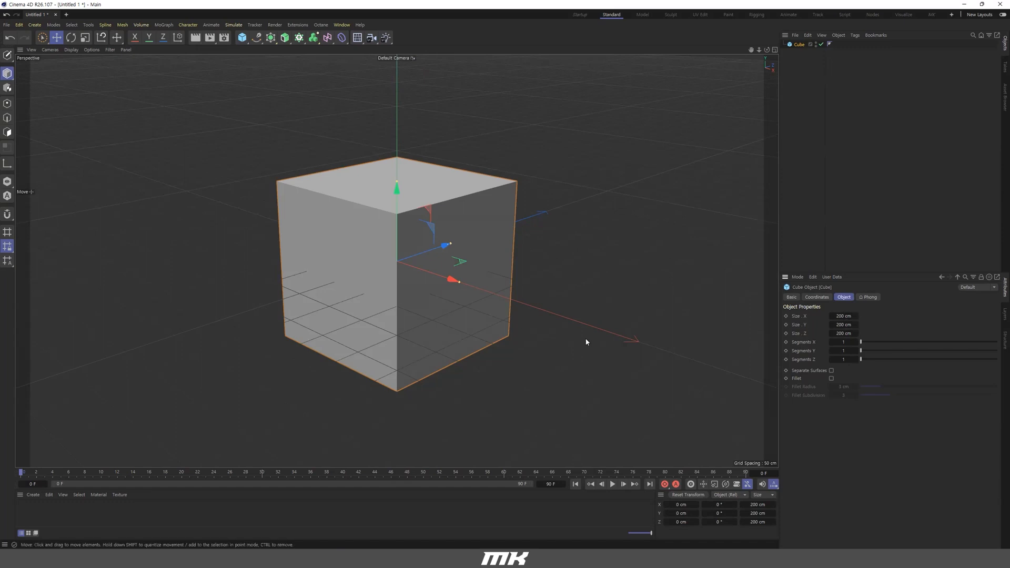
# Set the cube's X size to 400 cm.
pyautogui.keyDown('alt'); pyautogui.moveTo(541, 316); pyautogui.dragTo(482, 284); pyautogui.keyUp('alt')
pyautogui.doubleClick(840, 316)
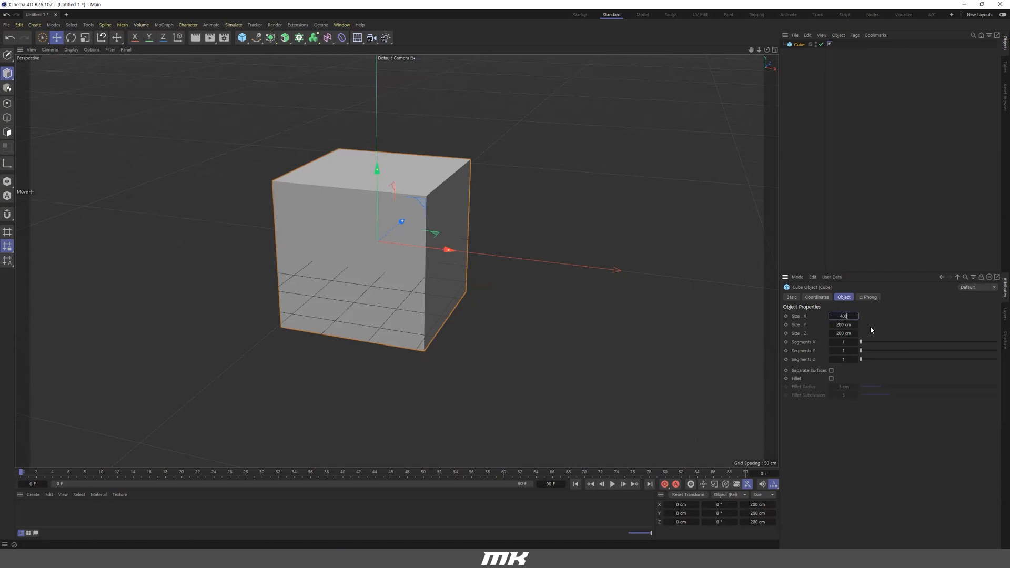
pyautogui.write('400')
pyautogui.press('Return')
pyautogui.keyDown('alt'); pyautogui.moveTo(500, 235); pyautogui.dragTo(474, 257); pyautogui.keyUp('alt')
pyautogui.keyDown('alt'); pyautogui.moveTo(536, 259); pyautogui.dragTo(527, 270); pyautogui.keyUp('alt')
pyautogui.scroll(1, 539, 265)
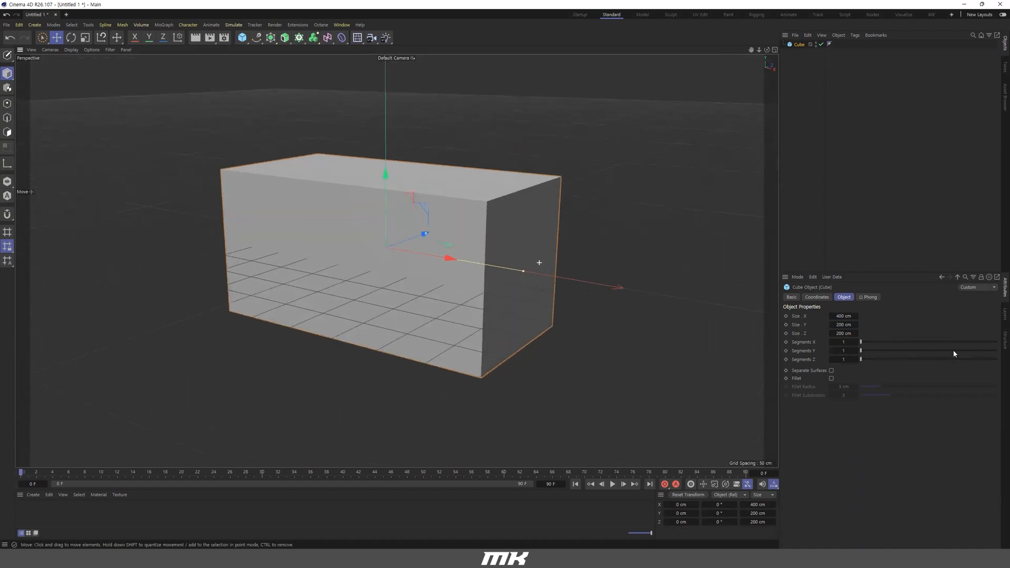
# Set the cube's Y size to 300 cm and its Z size to 500 cm.
pyautogui.doubleClick(844, 325)
pyautogui.write('300')
pyautogui.press('Return')
pyautogui.keyDown('alt'); pyautogui.moveTo(710, 258); pyautogui.dragTo(757, 285); pyautogui.keyUp('alt')
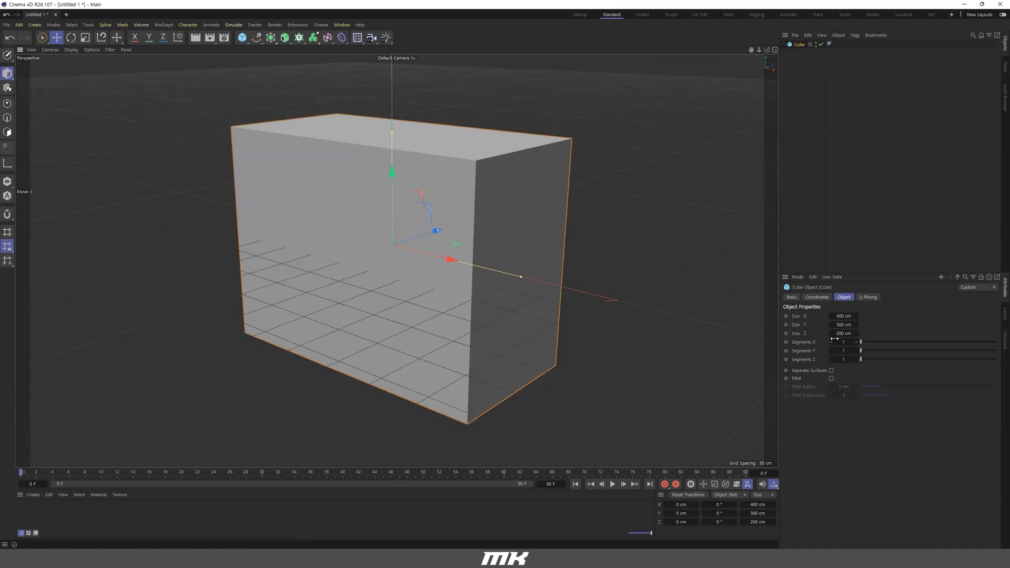
pyautogui.click(842, 335)
pyautogui.write('500')
pyautogui.press('Return')
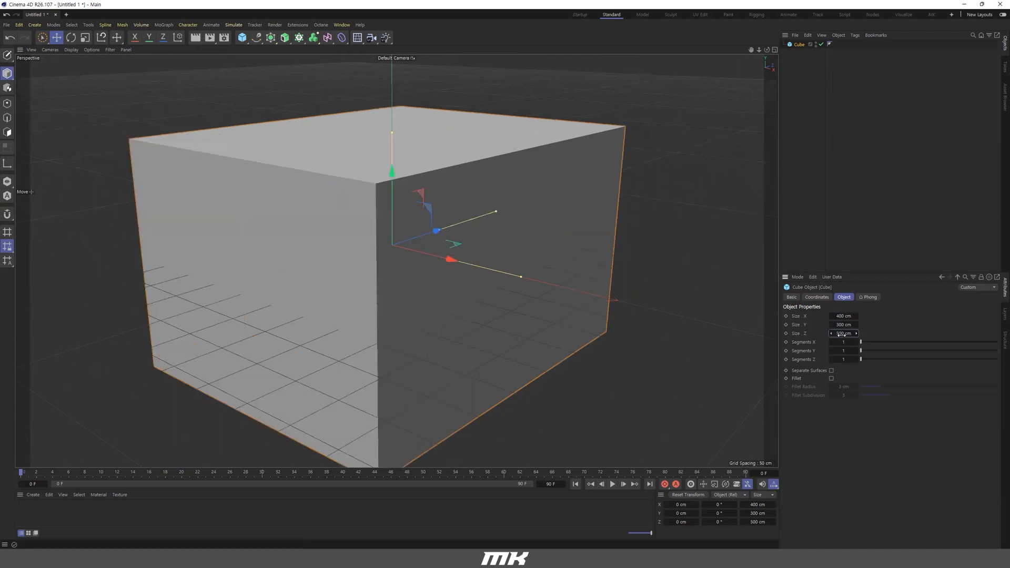
pyautogui.scroll(-3, 448, 229)
pyautogui.keyDown('alt'); pyautogui.moveTo(444, 230); pyautogui.dragTo(505, 229); pyautogui.keyUp('alt')
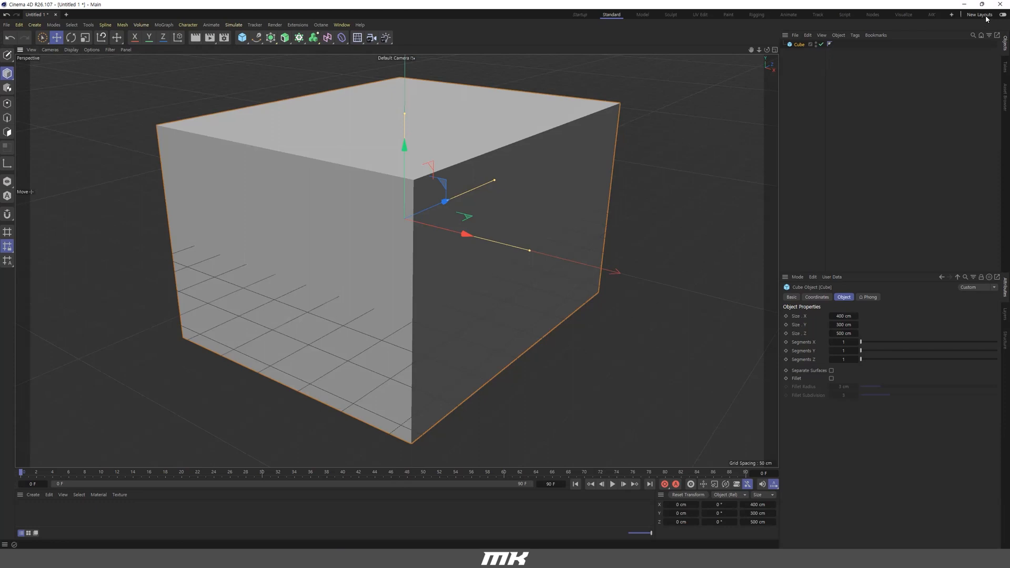
# Switch New Layouts off and on again, and reload the Standard layout to reset the interface.
pyautogui.click(1001, 16)
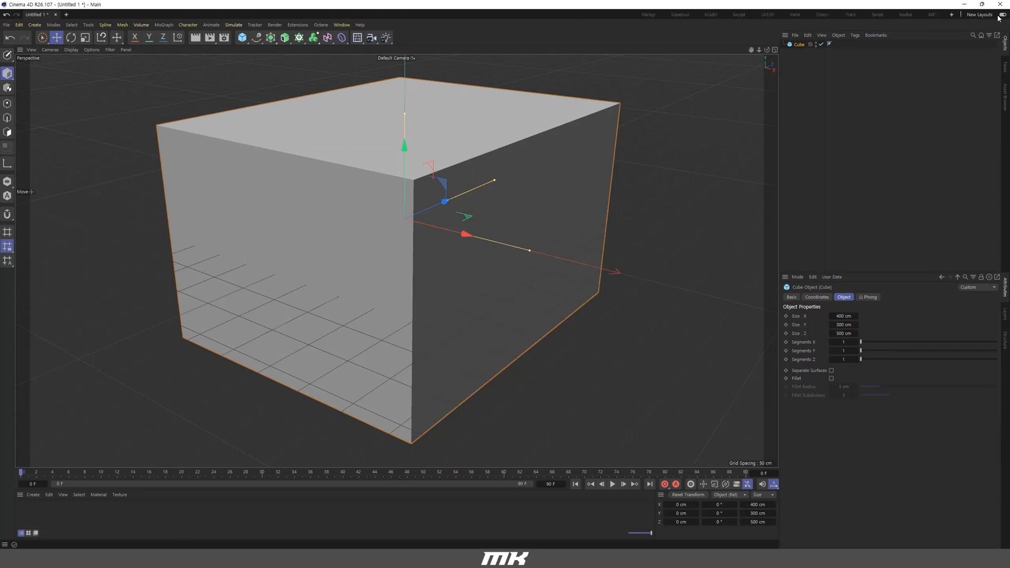
pyautogui.click(1002, 15)
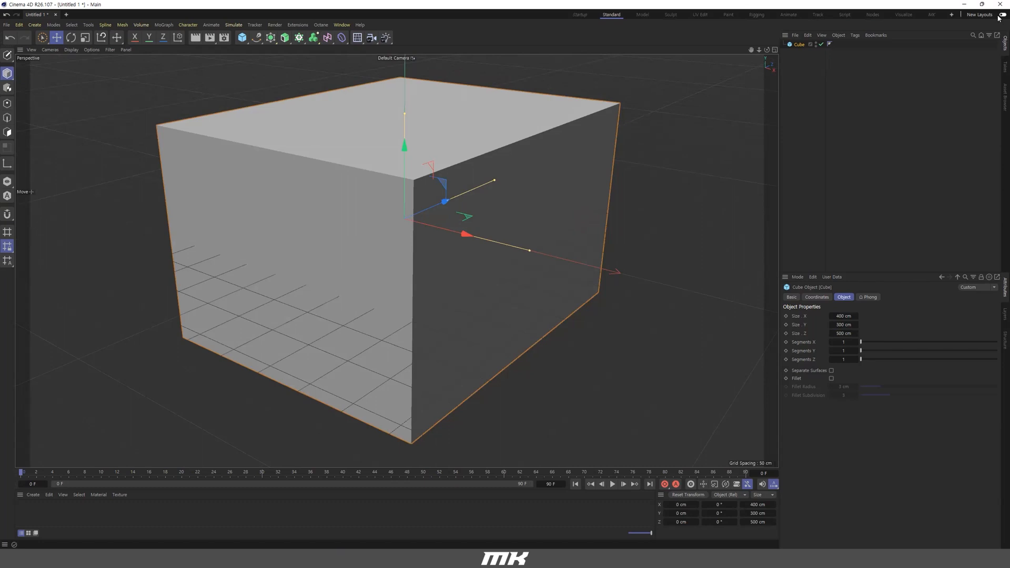
pyautogui.click(610, 16)
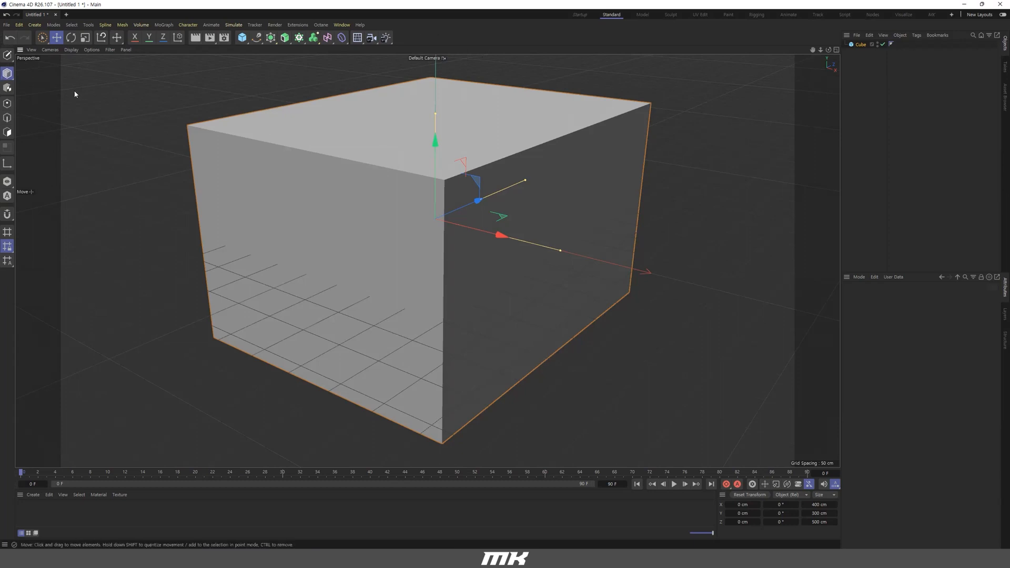
# Compare the cube's handles in Model mode and Points mode, and return to Model mode.
pyautogui.click(7, 74)
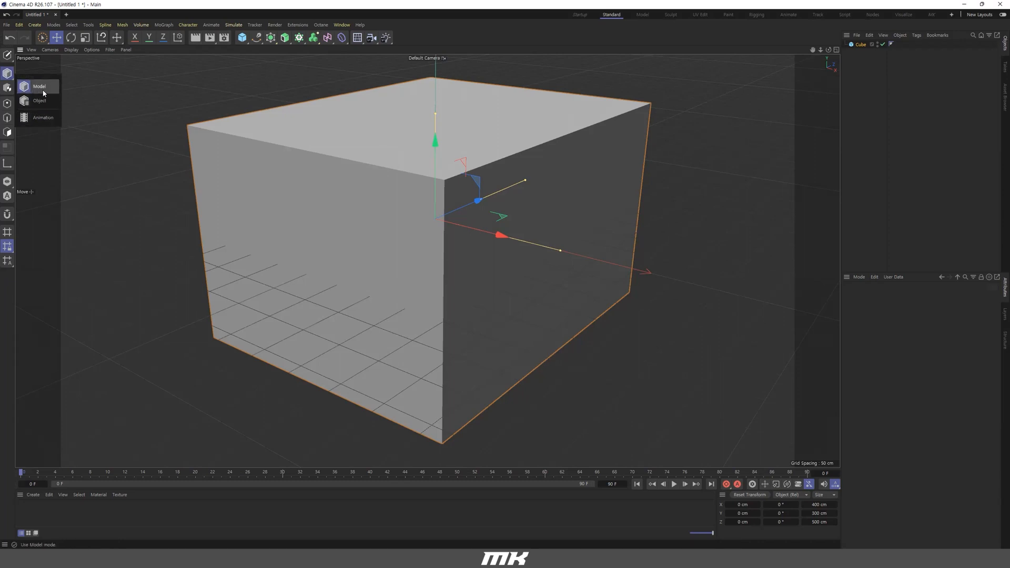
pyautogui.click(42, 89)
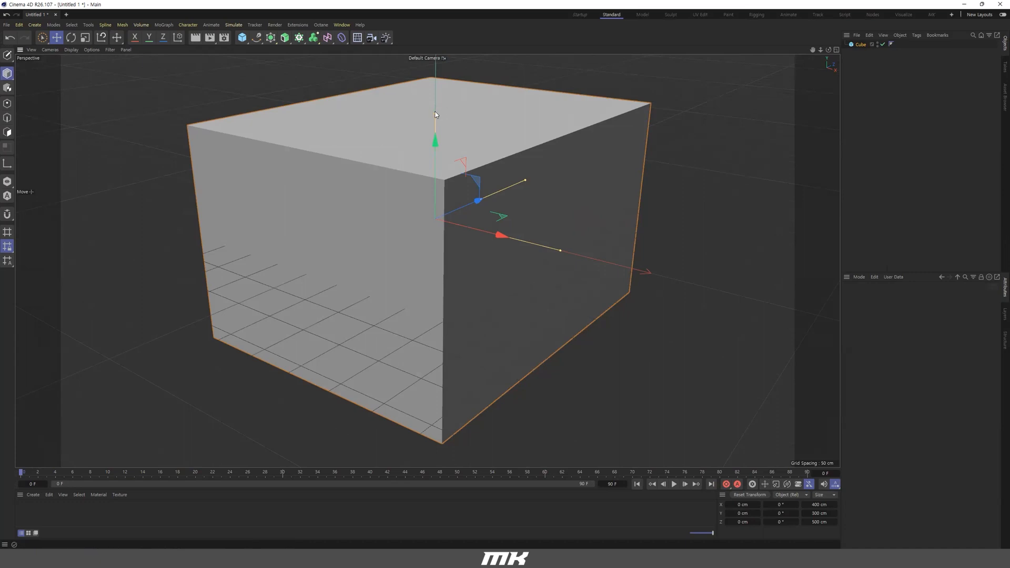
pyautogui.click(7, 103)
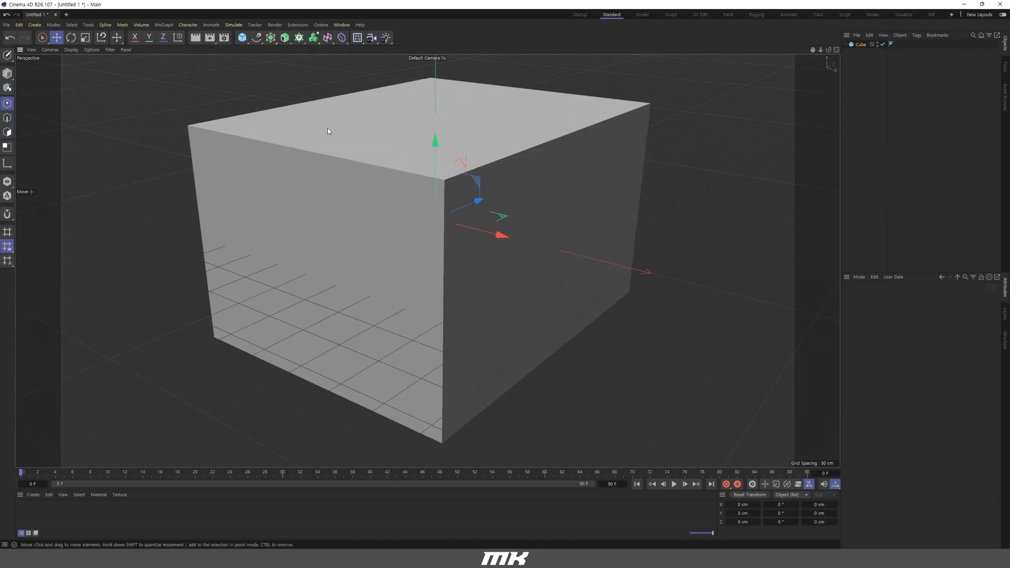
pyautogui.click(8, 75)
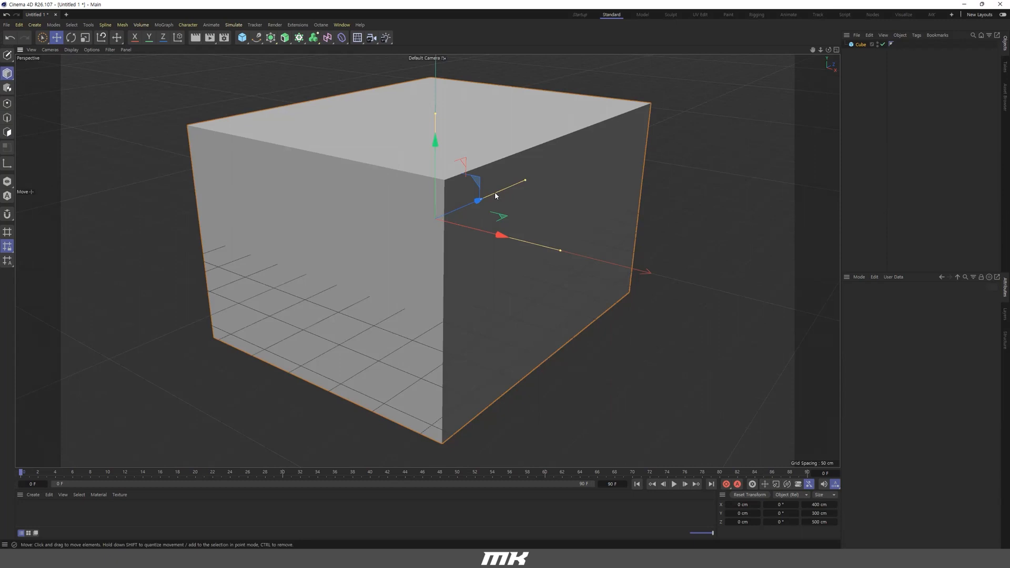
# With the Move tool, reduce the cube by its size handles to about 282 cm in Y and 348 cm in Z.
pyautogui.click(41, 39)
pyautogui.click(57, 39)
pyautogui.click(71, 39)
pyautogui.click(57, 39)
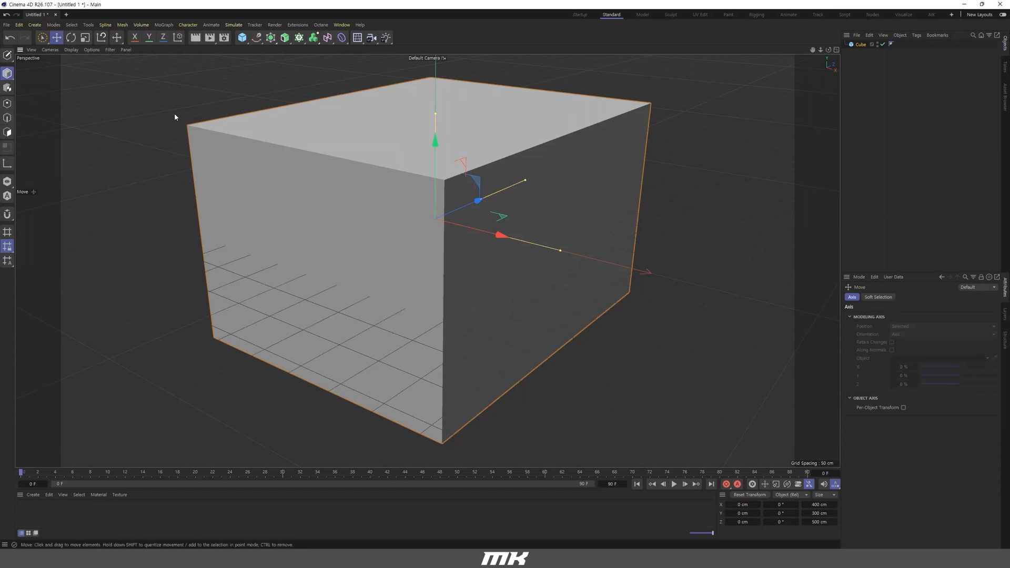
pyautogui.moveTo(436, 116)
pyautogui.mouseDown()
pyautogui.moveTo(436, 105)
pyautogui.moveTo(436, 122)
pyautogui.mouseUp()
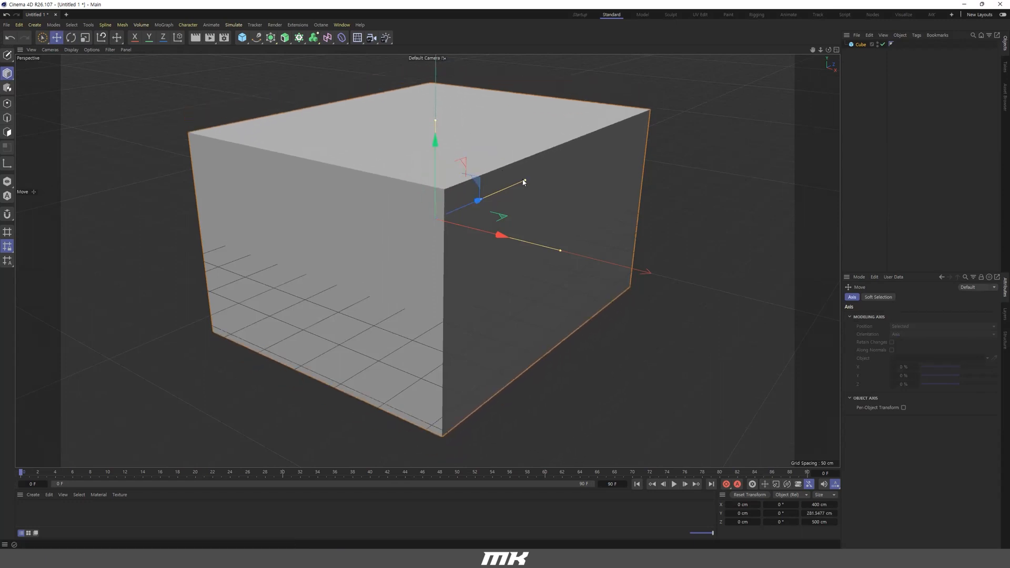
pyautogui.moveTo(524, 181); pyautogui.dragTo(501, 190)
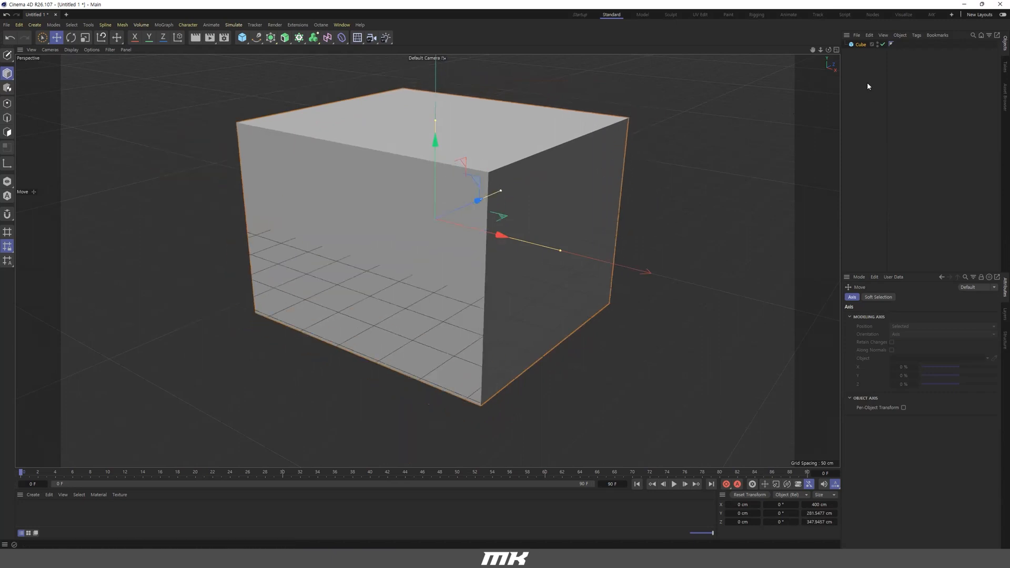
# Show the cube's properties and resize it by its handles to about 379 cm in Z and 364 cm in X.
pyautogui.click(861, 45)
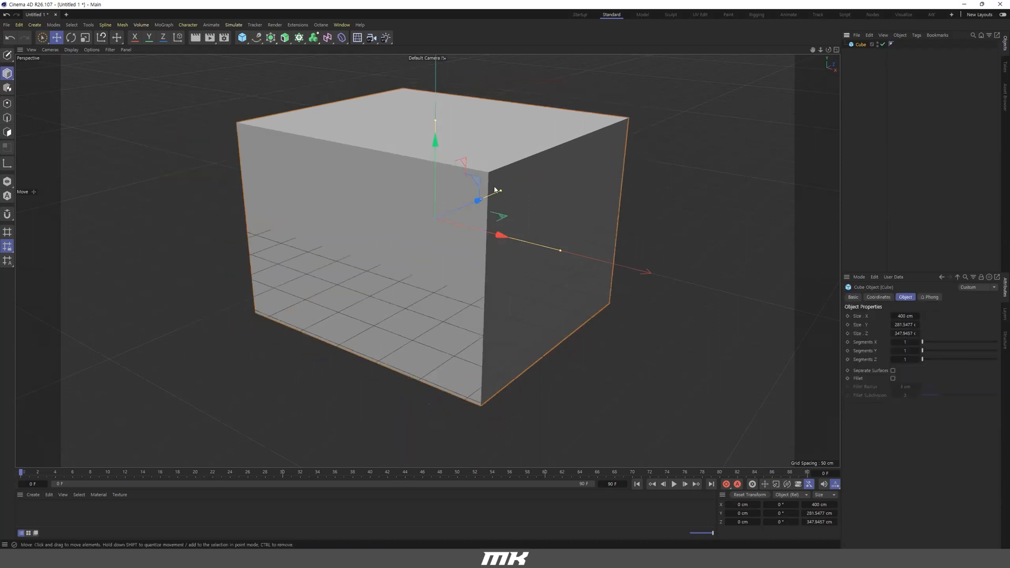
pyautogui.moveTo(501, 192); pyautogui.dragTo(528, 178)
pyautogui.moveTo(537, 183); pyautogui.dragTo(506, 193)
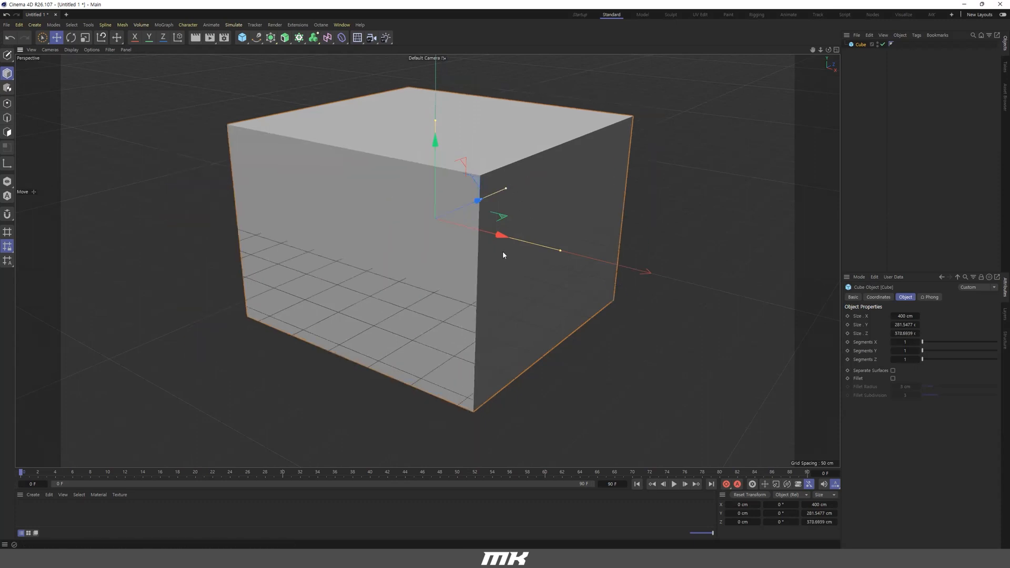
pyautogui.moveTo(560, 249)
pyautogui.mouseDown()
pyautogui.moveTo(526, 234)
pyautogui.moveTo(571, 260)
pyautogui.moveTo(548, 248)
pyautogui.mouseUp()
# Add a cylinder primitive and move it along X to about 336 cm, beside the cube.
pyautogui.click(241, 41)
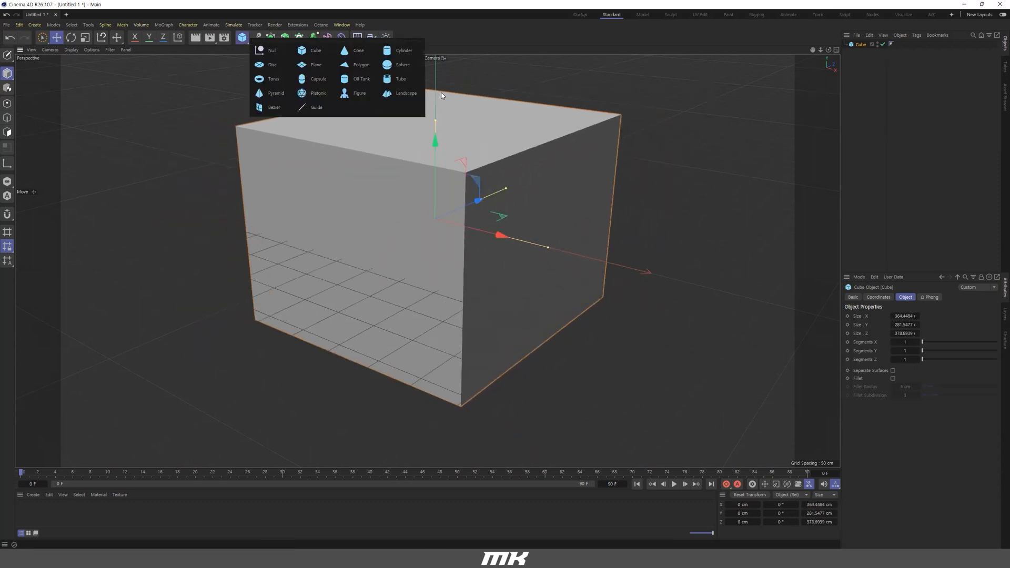
pyautogui.click(414, 53)
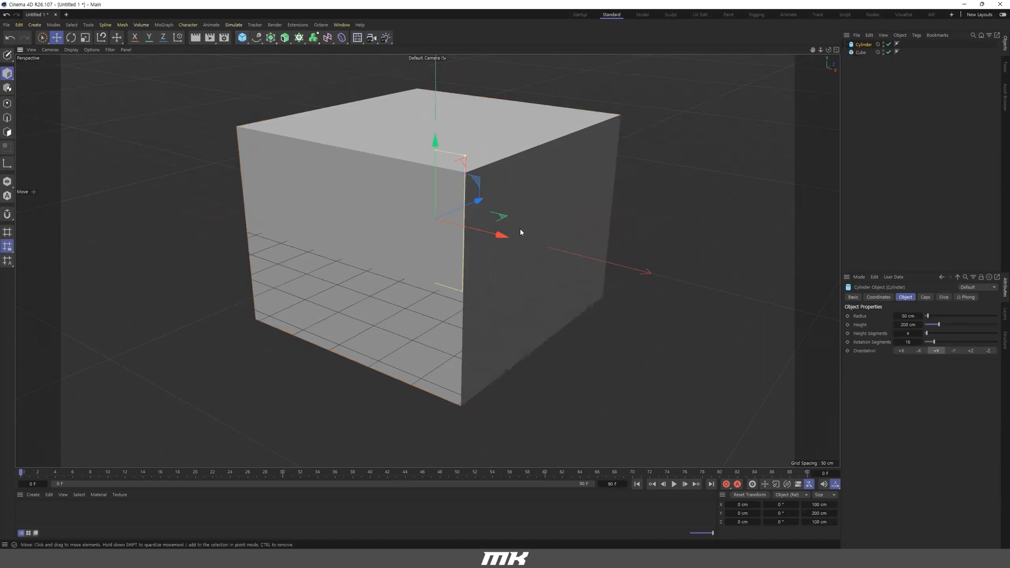
pyautogui.moveTo(501, 235); pyautogui.dragTo(742, 296)
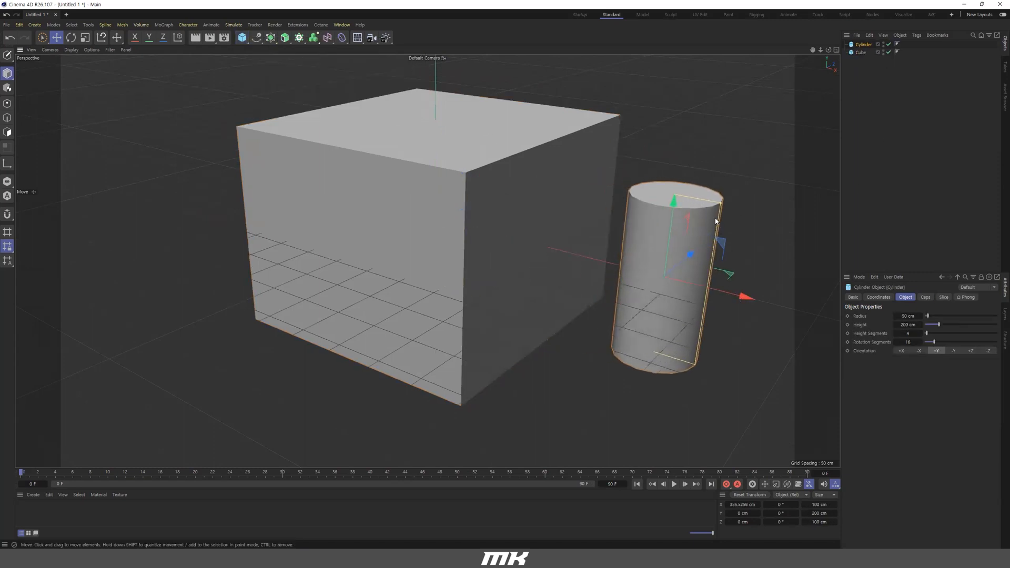
# Resize the cylinder by its handles to a radius of about 46 cm and a height of about 262 cm.
pyautogui.moveTo(676, 195); pyautogui.dragTo(690, 79)
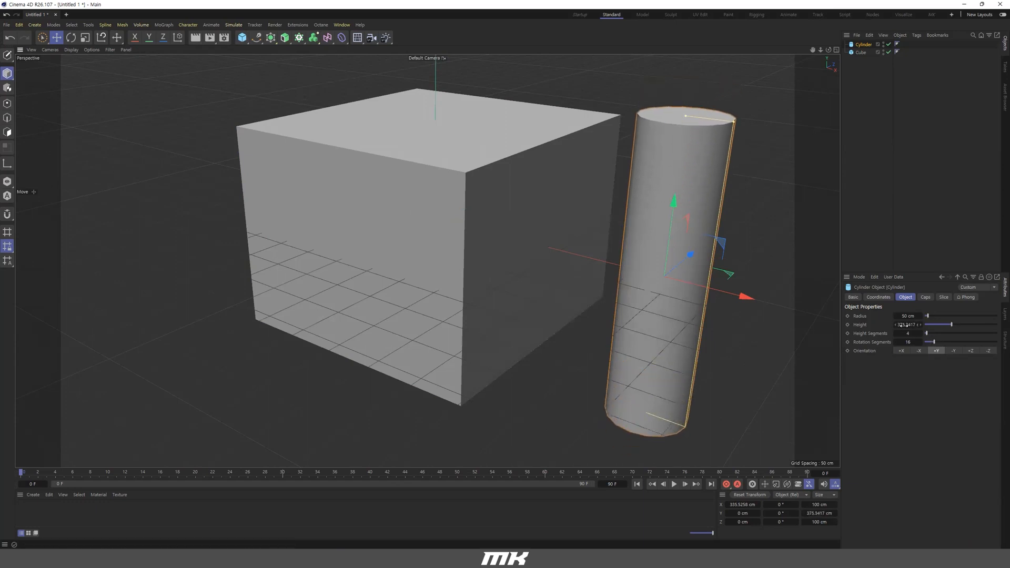
pyautogui.moveTo(735, 122); pyautogui.dragTo(765, 133)
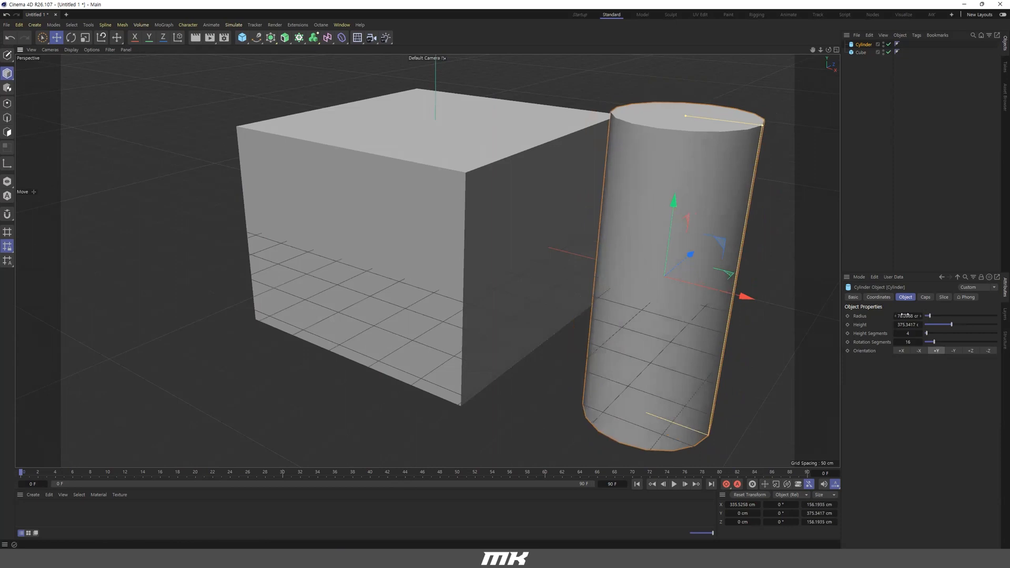
pyautogui.moveTo(685, 116); pyautogui.dragTo(682, 168)
pyautogui.moveTo(756, 181); pyautogui.dragTo(721, 173)
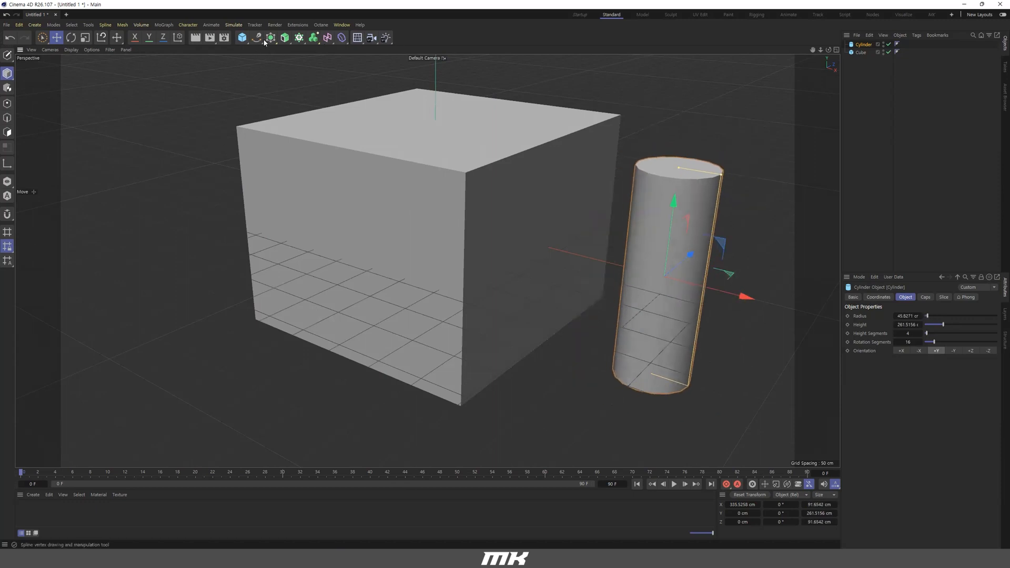
# Add a torus primitive at about -638 cm in X, with a ring radius of about 157 cm and pipe radius of about 39 cm.
pyautogui.click(242, 37)
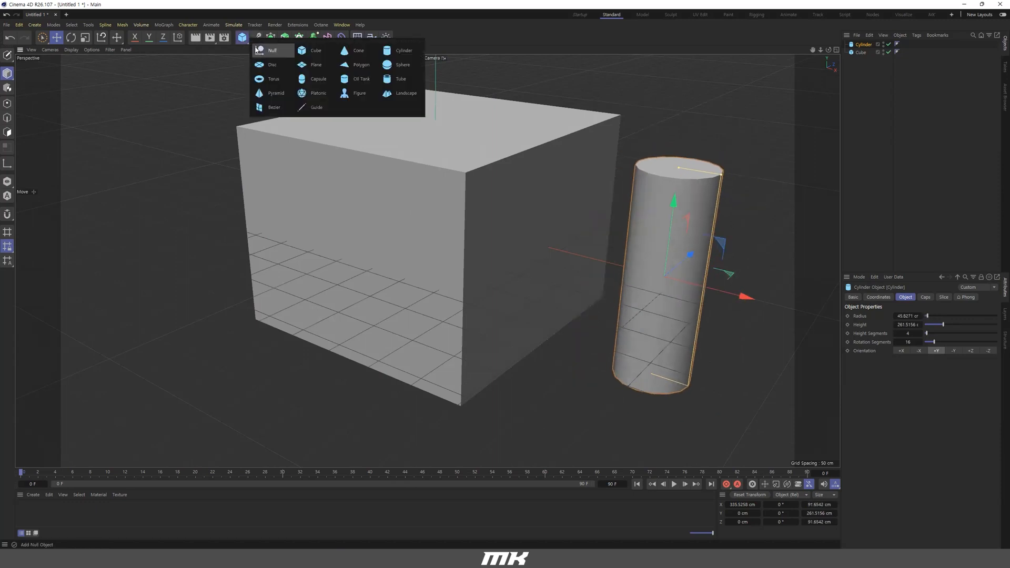
pyautogui.click(273, 78)
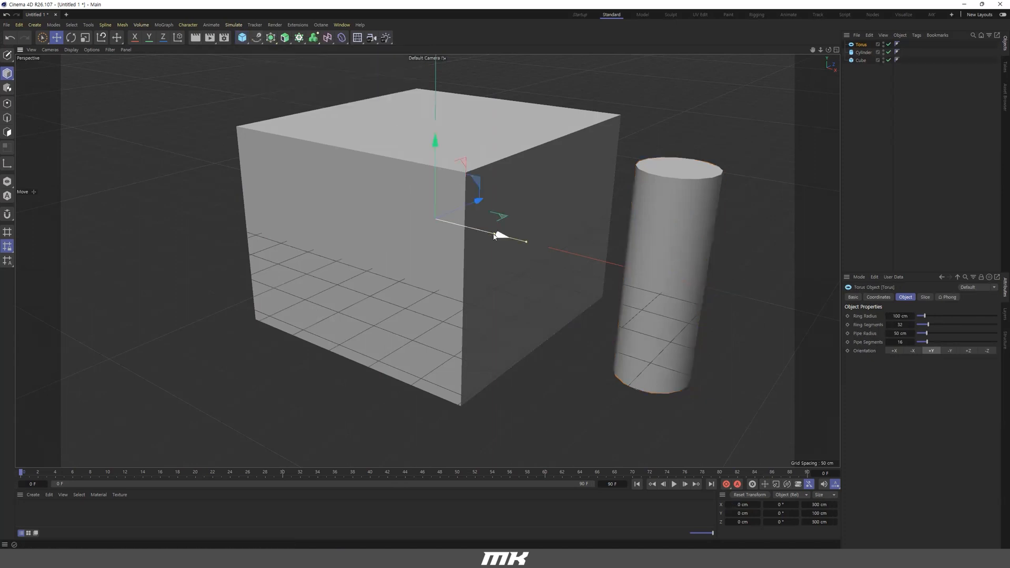
pyautogui.moveTo(501, 238); pyautogui.dragTo(237, 168)
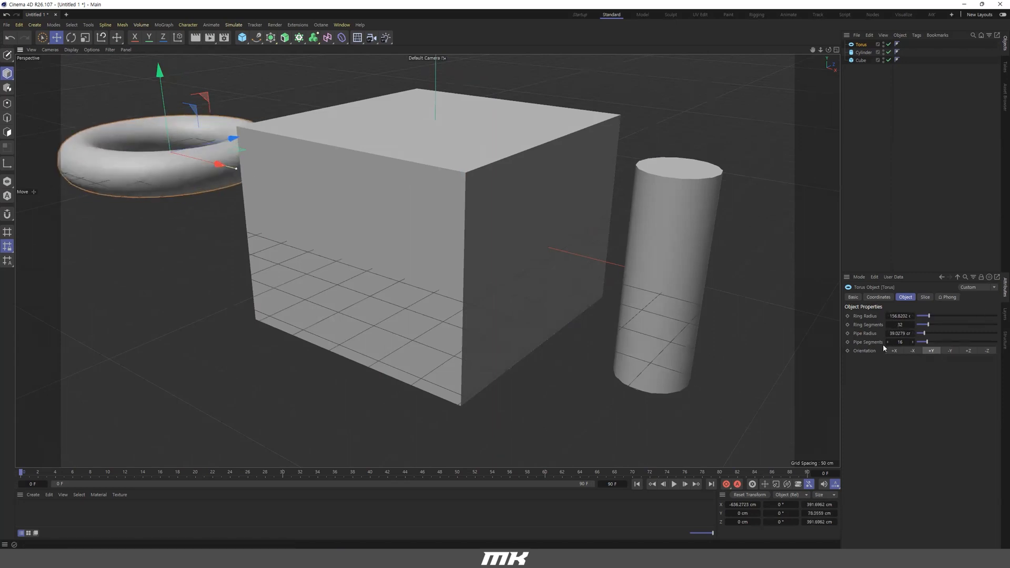
# Delete the torus and the cylinder from the scene and select the remaining cube.
pyautogui.press('Delete')
pyautogui.click(862, 53)
pyautogui.click(863, 45)
pyautogui.press('Delete')
pyautogui.click(461, 183)
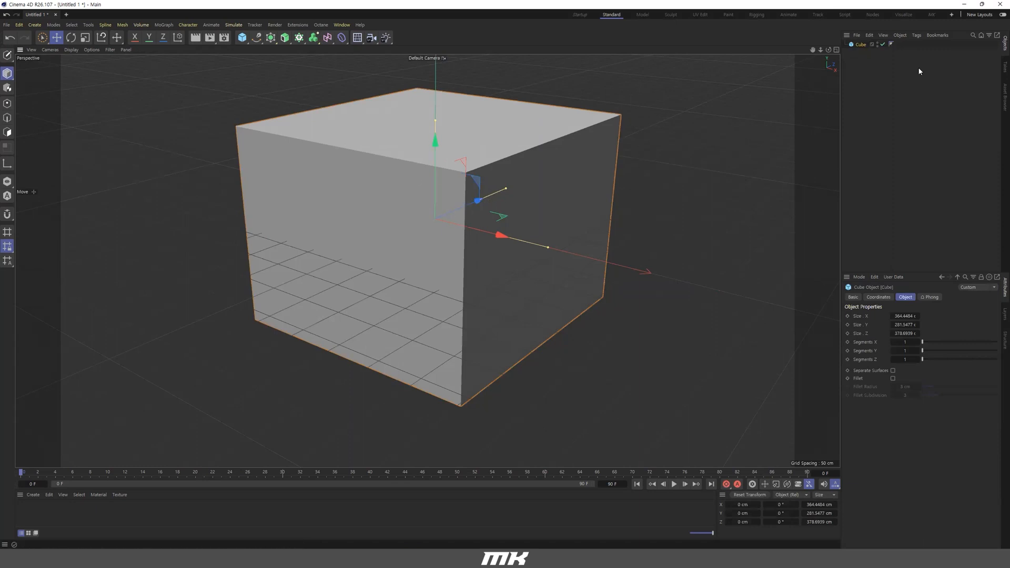
# With the Scale tool, resize the cube to about 340 cm in X, 229 cm in Y and 361 cm in Z, and show its object properties.
pyautogui.click(84, 38)
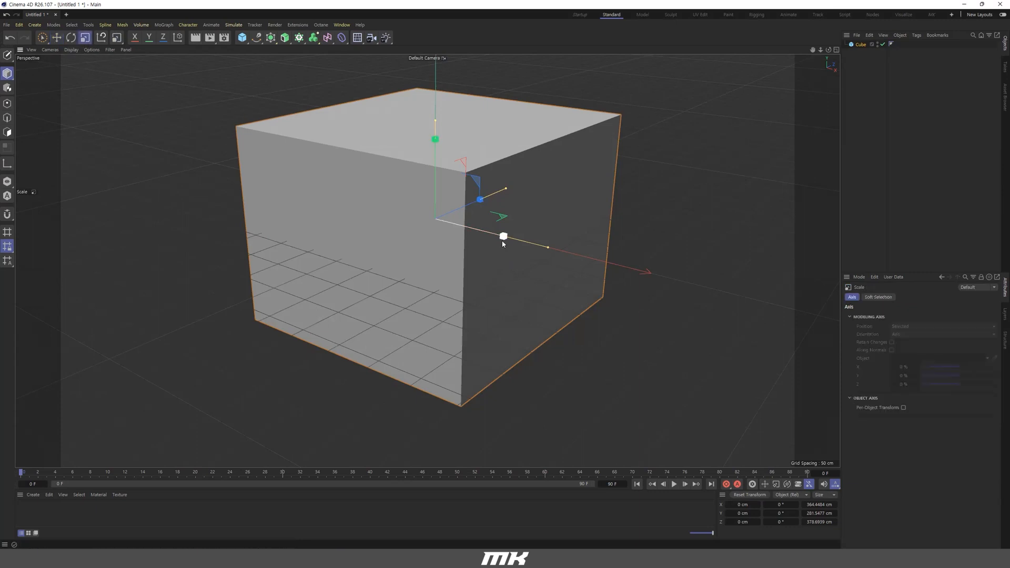
pyautogui.moveTo(504, 238); pyautogui.dragTo(515, 240)
pyautogui.moveTo(435, 136); pyautogui.dragTo(438, 149)
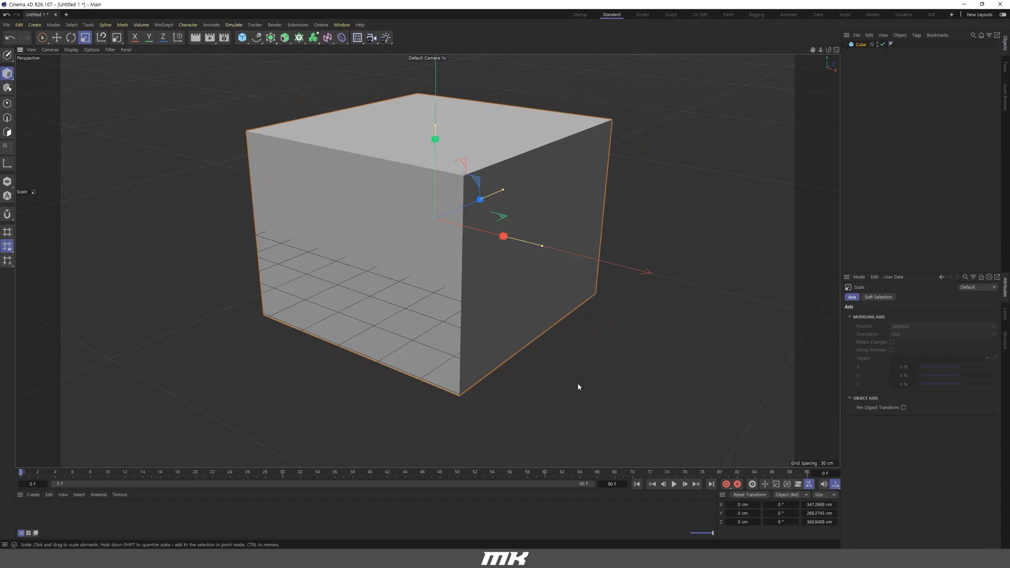
pyautogui.moveTo(502, 236); pyautogui.dragTo(510, 201)
pyautogui.click(861, 45)
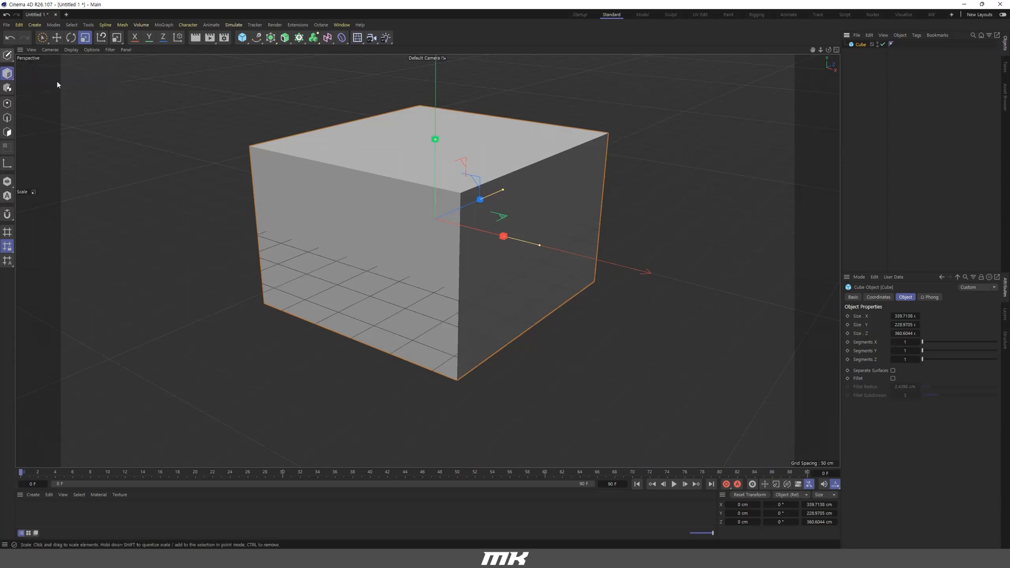
# Make the cube editable and scale it along its axes into a flat box about 150 cm high.
pyautogui.click(8, 58)
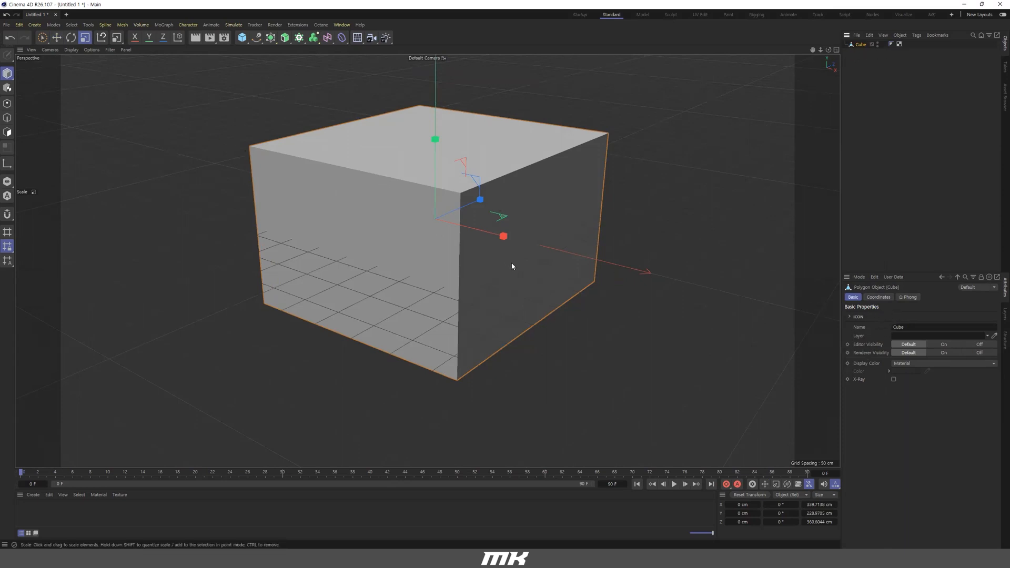
pyautogui.moveTo(504, 239); pyautogui.dragTo(558, 255)
pyautogui.moveTo(435, 139); pyautogui.dragTo(444, 166)
pyautogui.moveTo(484, 200)
pyautogui.mouseDown()
pyautogui.moveTo(518, 185)
pyautogui.moveTo(501, 209)
pyautogui.moveTo(483, 197)
pyautogui.moveTo(497, 236)
pyautogui.moveTo(510, 240)
pyautogui.moveTo(484, 201)
pyautogui.mouseUp()
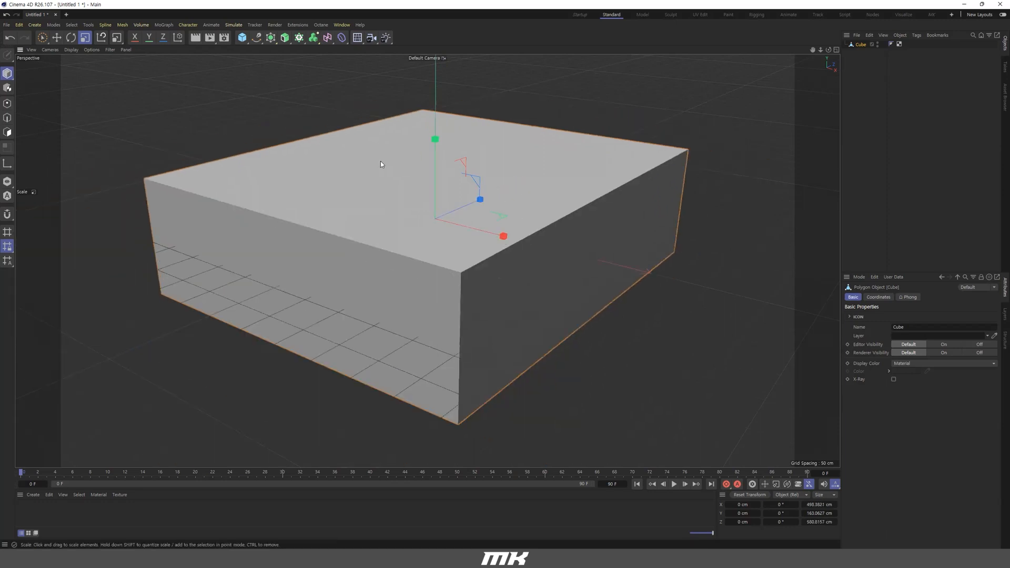
pyautogui.moveTo(435, 140); pyautogui.dragTo(450, 156)
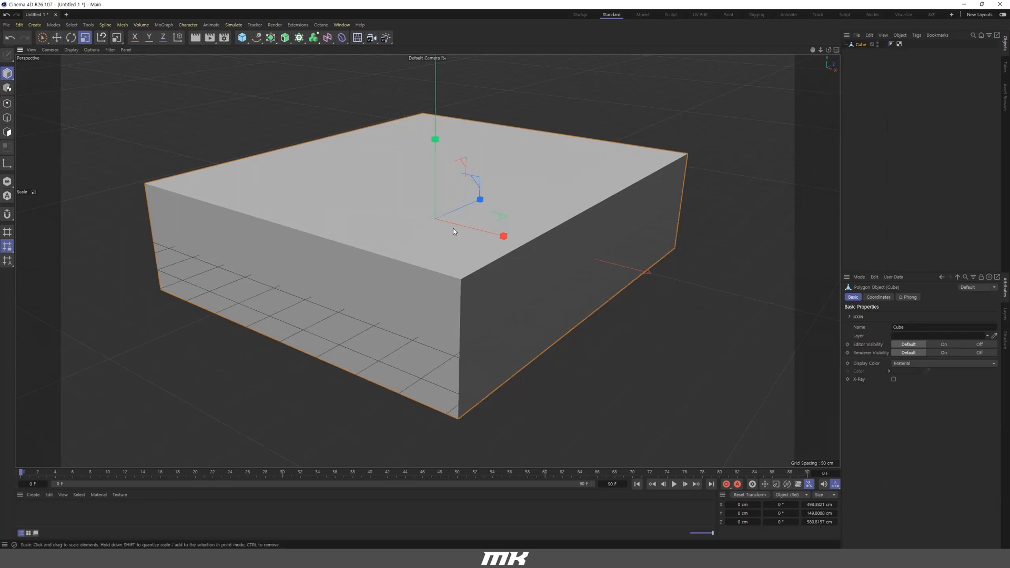
# Undo the axis scaling and the conversion to a polygon object so the cube is a parametric primitive.
pyautogui.hotkey('ctrl', 'z')
pyautogui.hotkey('ctrl', 'z')
pyautogui.hotkey('ctrl', 'z')
pyautogui.hotkey('ctrl', 'z')
pyautogui.hotkey('ctrl', 'z')
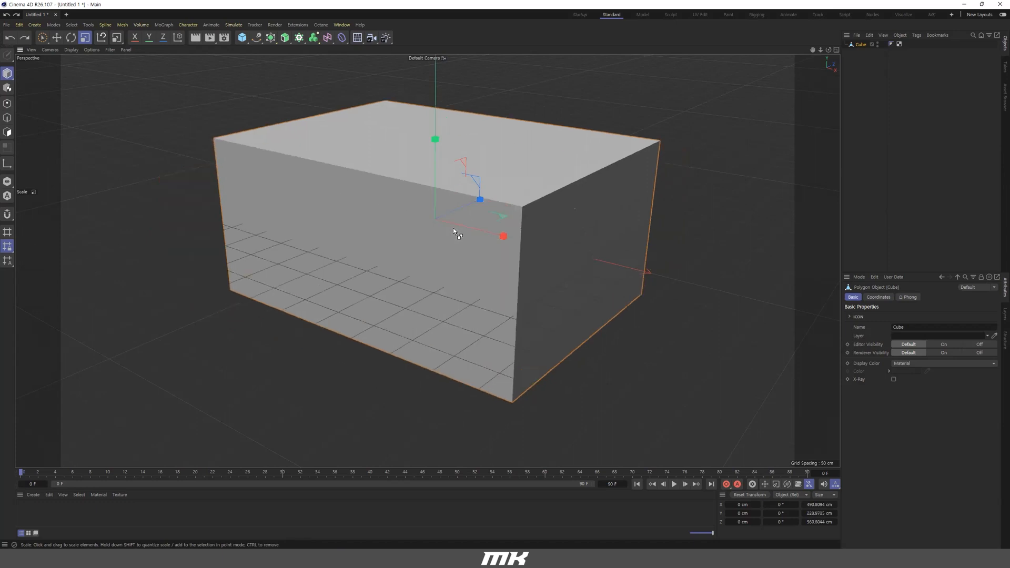
pyautogui.hotkey('ctrl', 'z')
pyautogui.hotkey('ctrl', 'z')
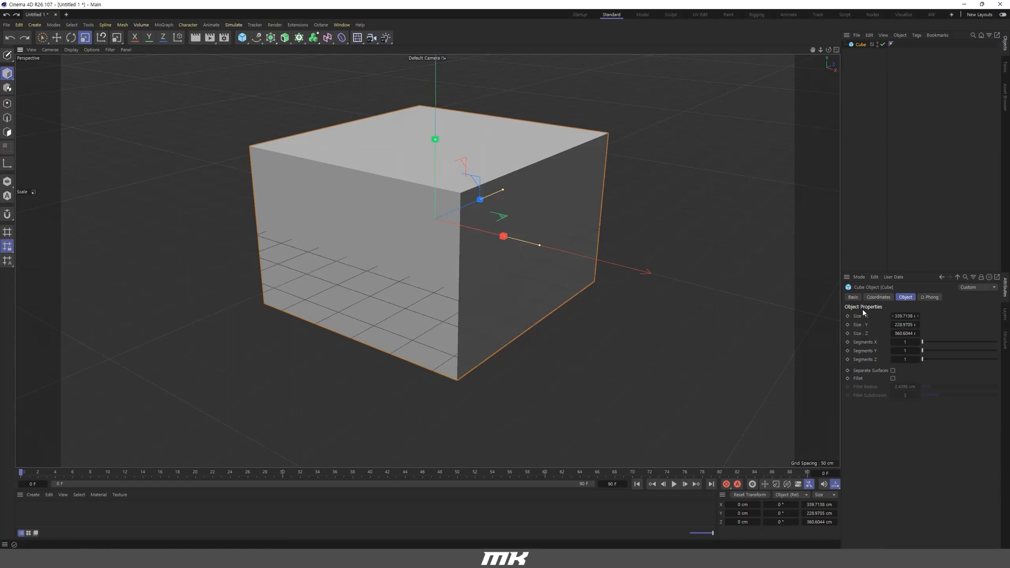
# Resize the cube by its handles to about 293 cm in Z and 212 cm in Y, and reset all its object parameters.
pyautogui.keyDown('alt'); pyautogui.moveTo(451, 195); pyautogui.dragTo(499, 191); pyautogui.keyUp('alt')
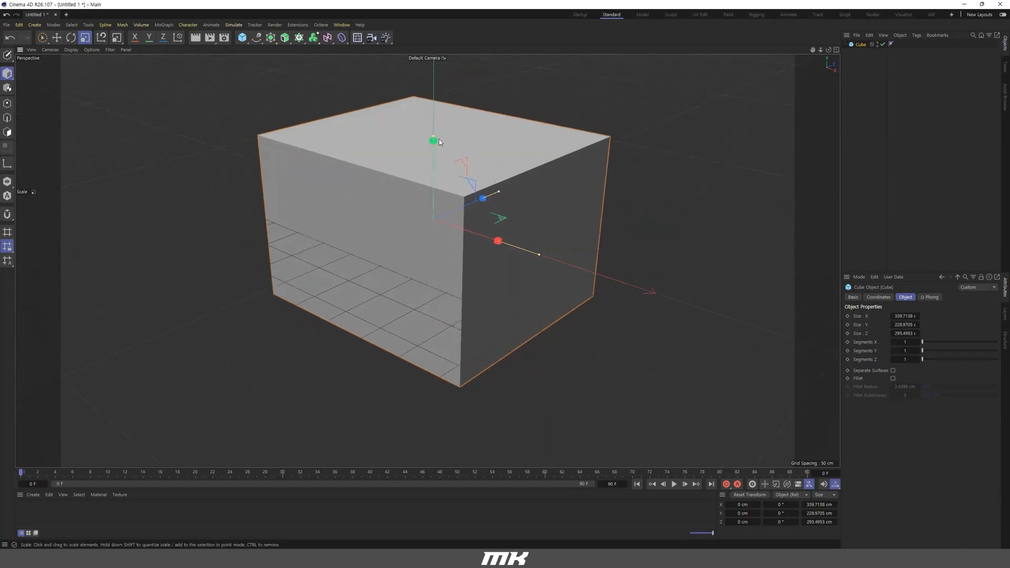
pyautogui.moveTo(434, 136); pyautogui.dragTo(434, 142)
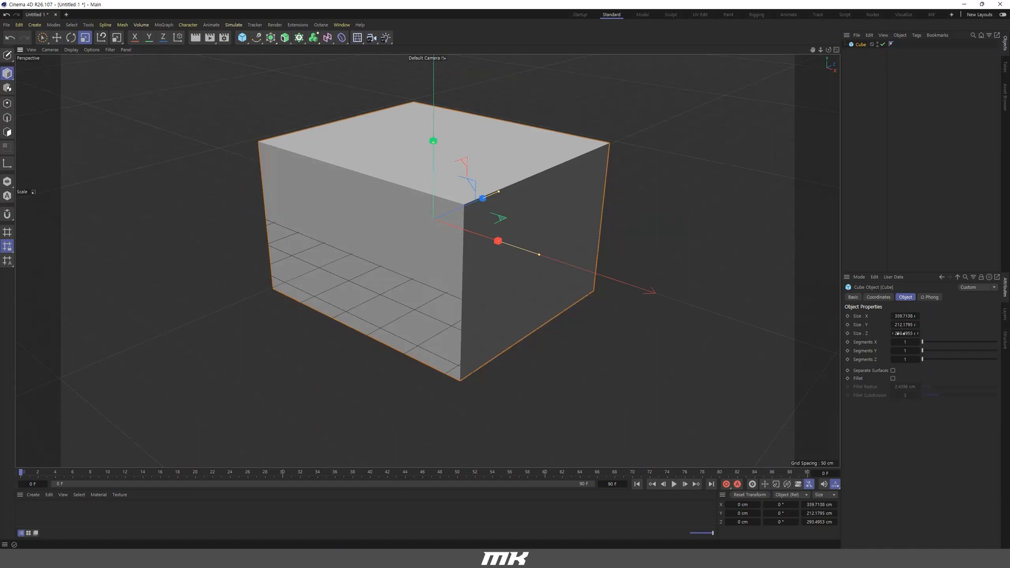
pyautogui.rightClick(857, 316)
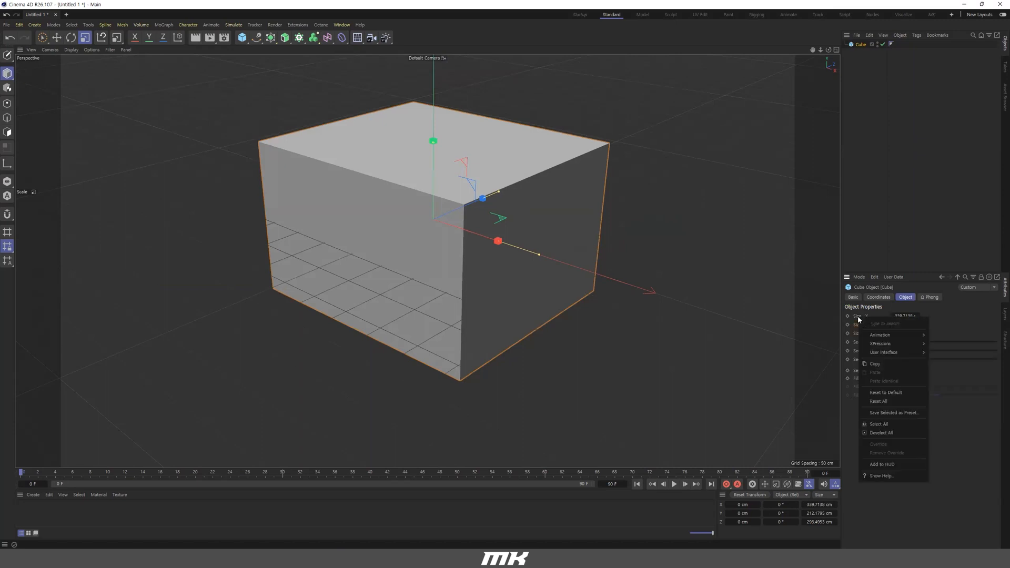
pyautogui.click(882, 403)
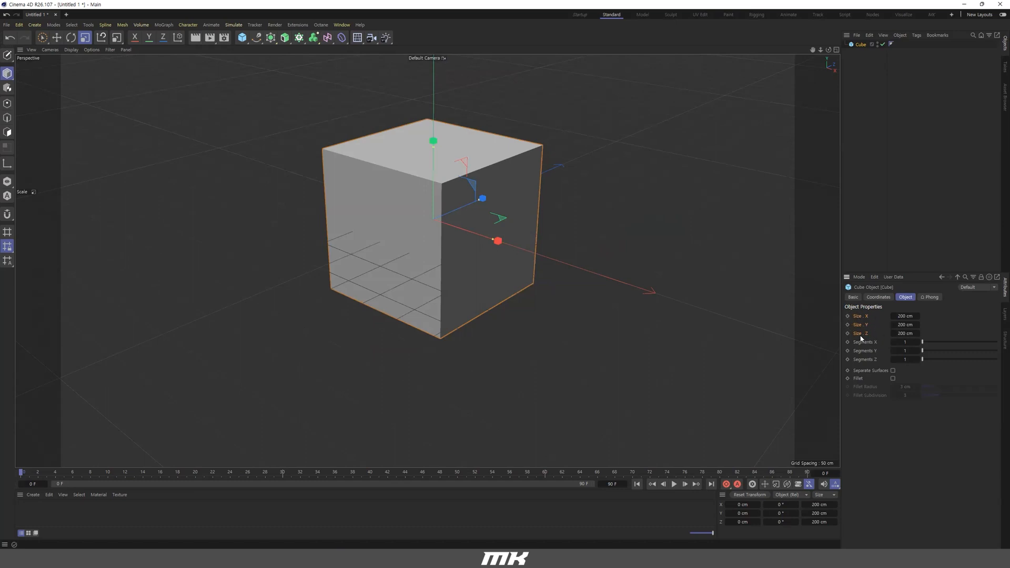
# Set the cube's X, Y and Z sizes to 500 cm at once.
pyautogui.click(909, 320)
pyautogui.write('500')
pyautogui.press('Return')
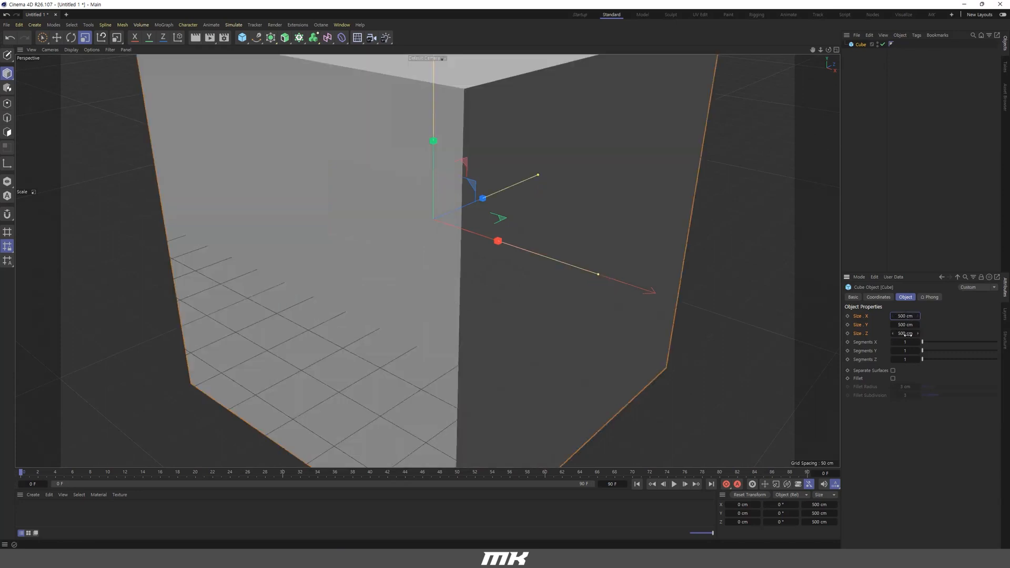
pyautogui.scroll(-10, 560, 241)
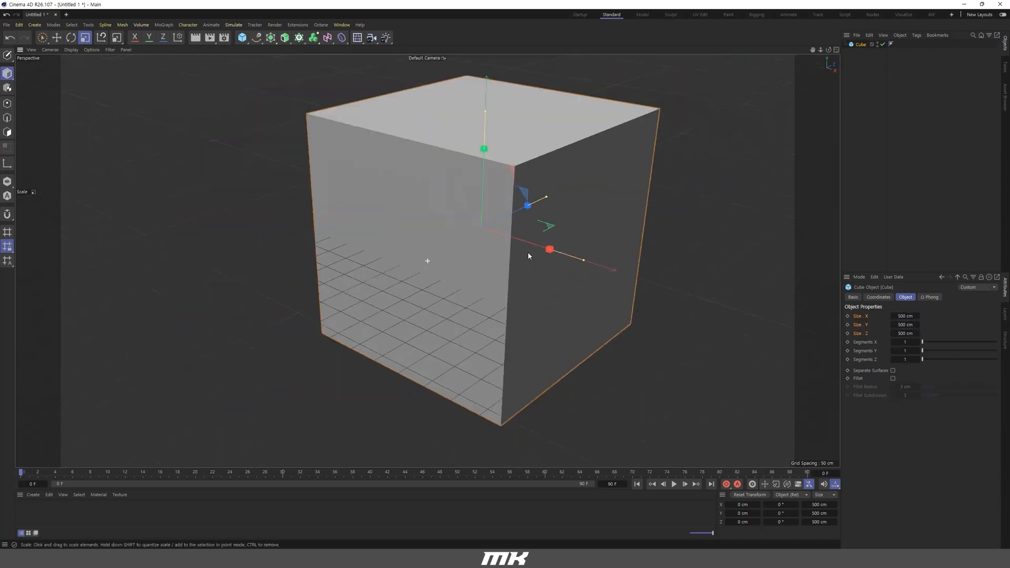
# Increase the cube's X size in small value increments to about 508.5 cm.
pyautogui.click(918, 316)
pyautogui.click(918, 316)
pyautogui.click(918, 317)
pyautogui.click(918, 317)
pyautogui.click(918, 316)
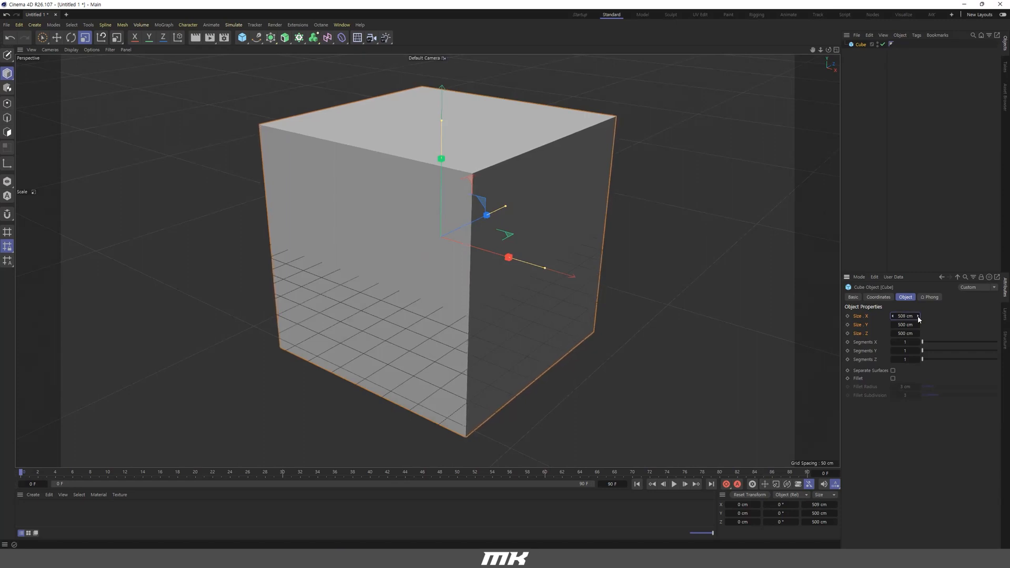
pyautogui.click(918, 319)
pyautogui.keyDown('alt'); pyautogui.click(918, 317); pyautogui.keyUp('alt')
# Show the cube's coordinates and step its X position up to 5 cm.
pyautogui.click(878, 298)
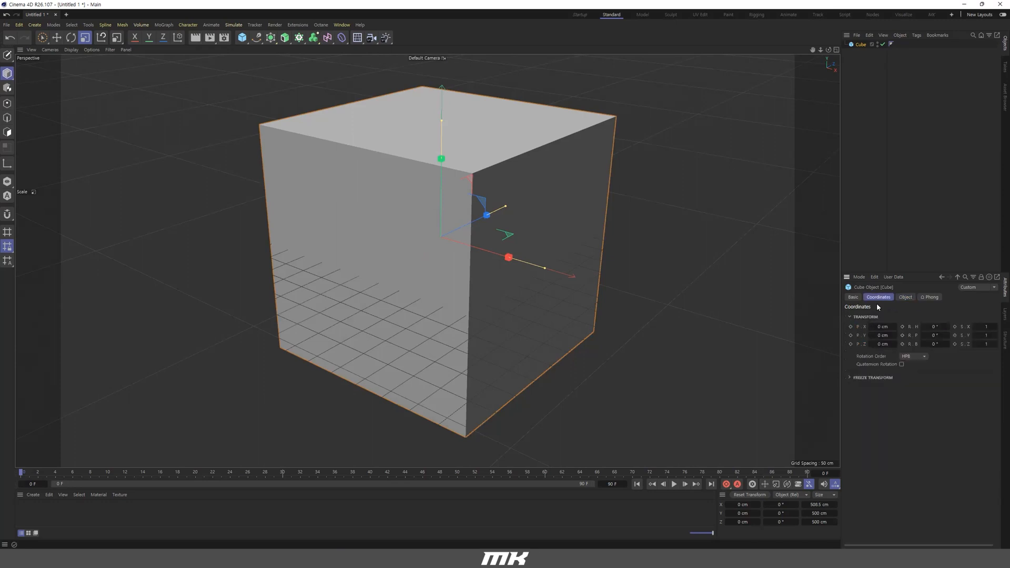
pyautogui.click(896, 327)
pyautogui.click(896, 327)
pyautogui.click(896, 327)
pyautogui.click(896, 327)
pyautogui.click(896, 327)
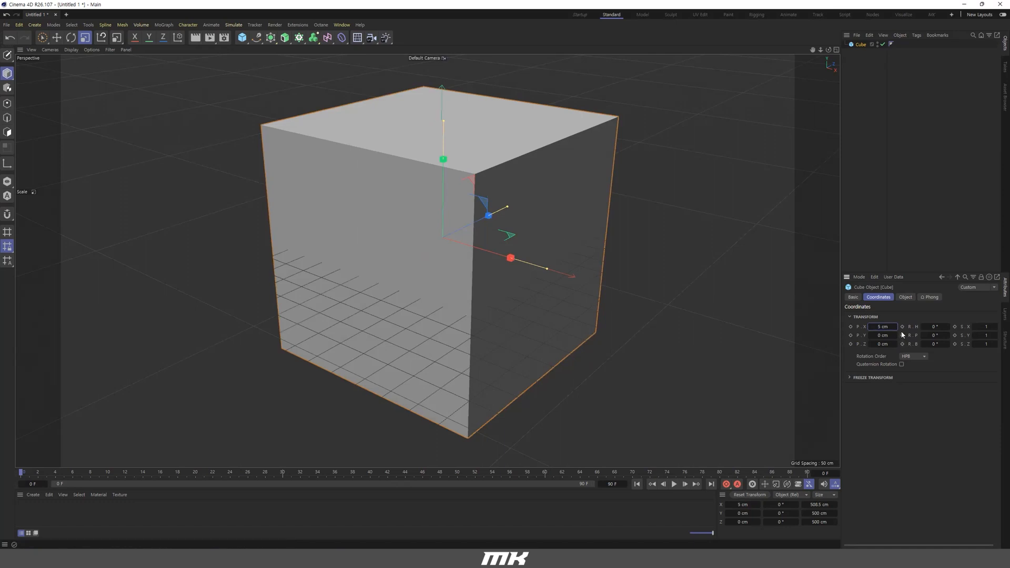
pyautogui.moveTo(896, 329)
pyautogui.mouseDown()
pyautogui.moveTo(870, 329)
pyautogui.moveTo(896, 330)
pyautogui.mouseUp()
# View the reset options for the position values and reset the cube's X position to 0 cm.
pyautogui.rightClick(860, 328)
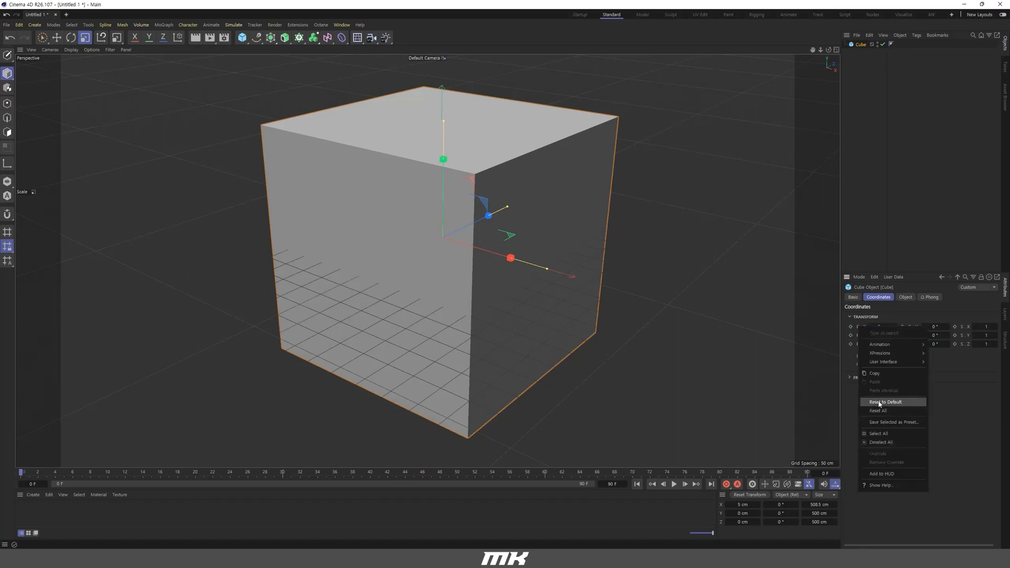
pyautogui.click(970, 409)
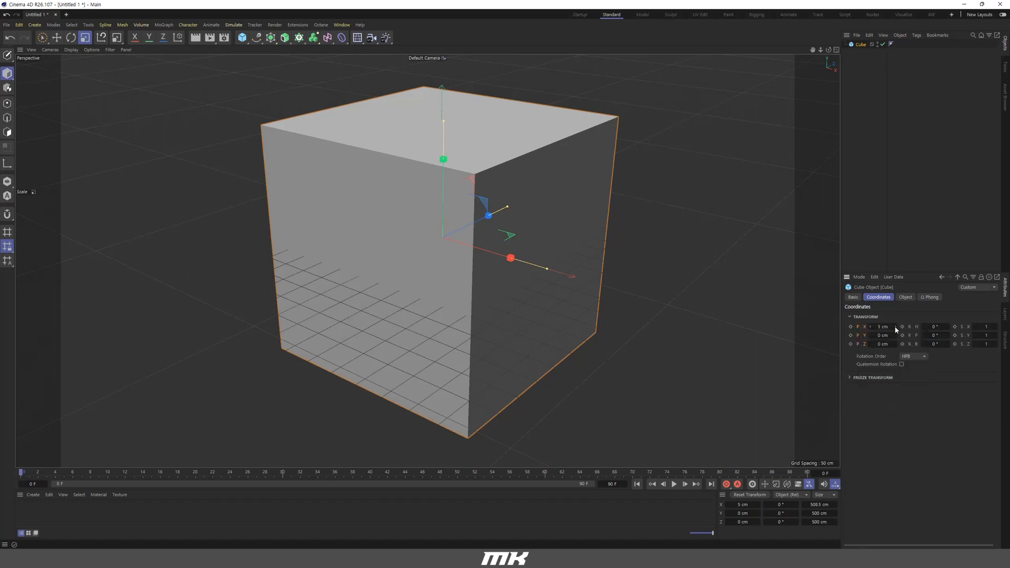
pyautogui.rightClick(896, 330)
# Return to the cube's object properties and reset its X, Y and Z sizes to the default 200 cm.
pyautogui.click(905, 297)
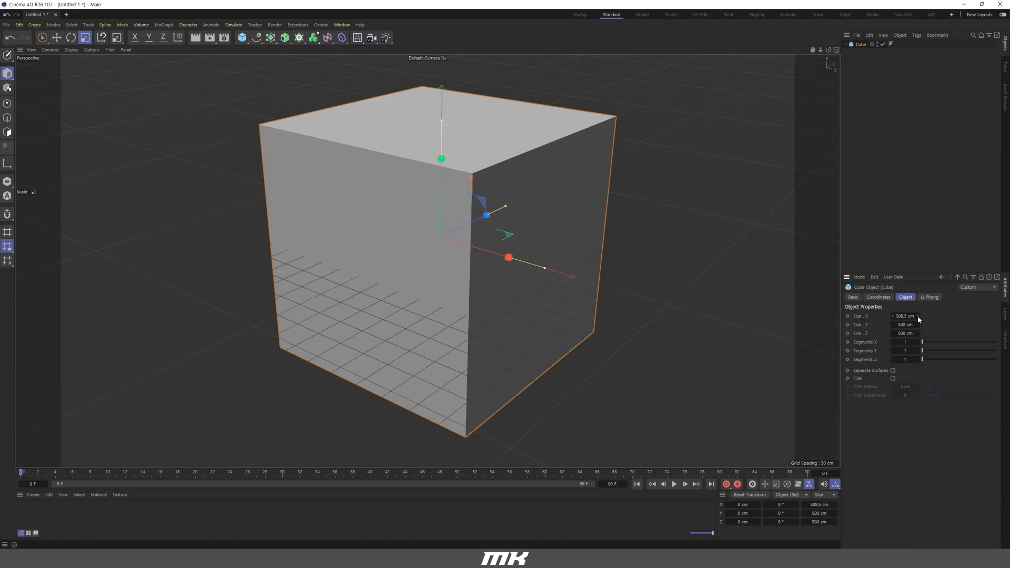
pyautogui.rightClick(918, 315)
pyautogui.rightClick(918, 325)
pyautogui.rightClick(919, 334)
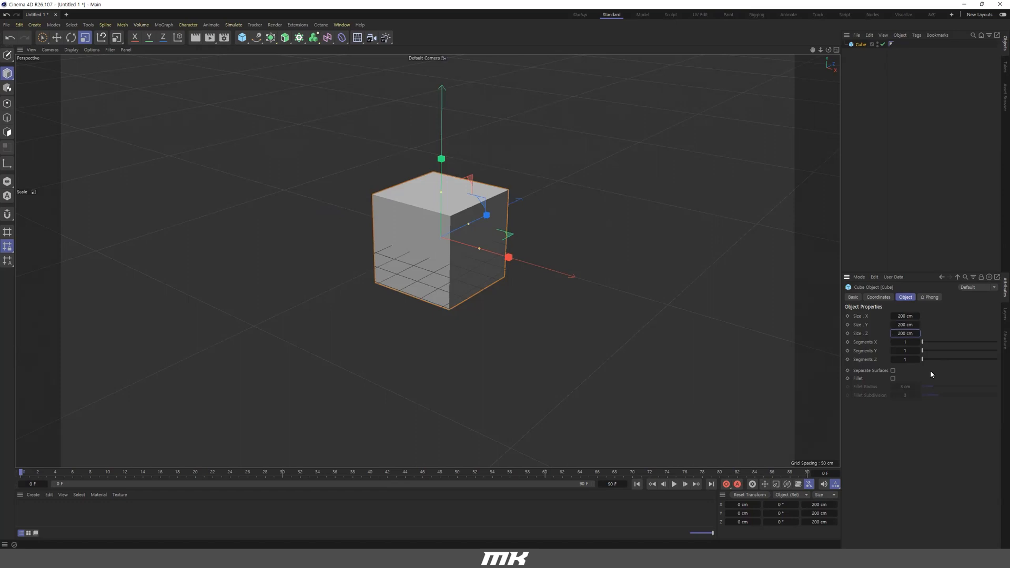
# Increase the cube's X segments to 3.
pyautogui.scroll(3, 449, 221)
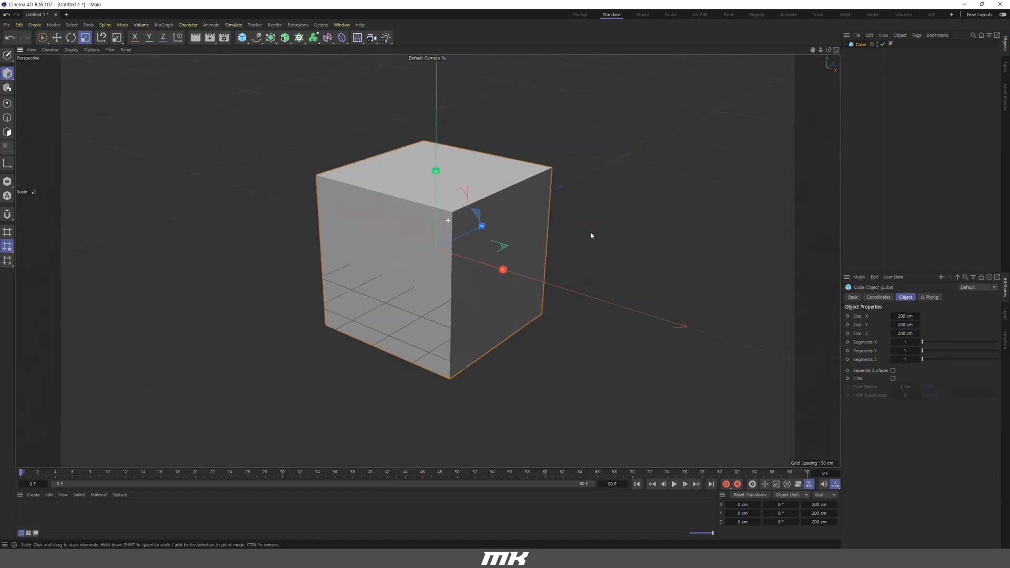
pyautogui.scroll(3, 529, 248)
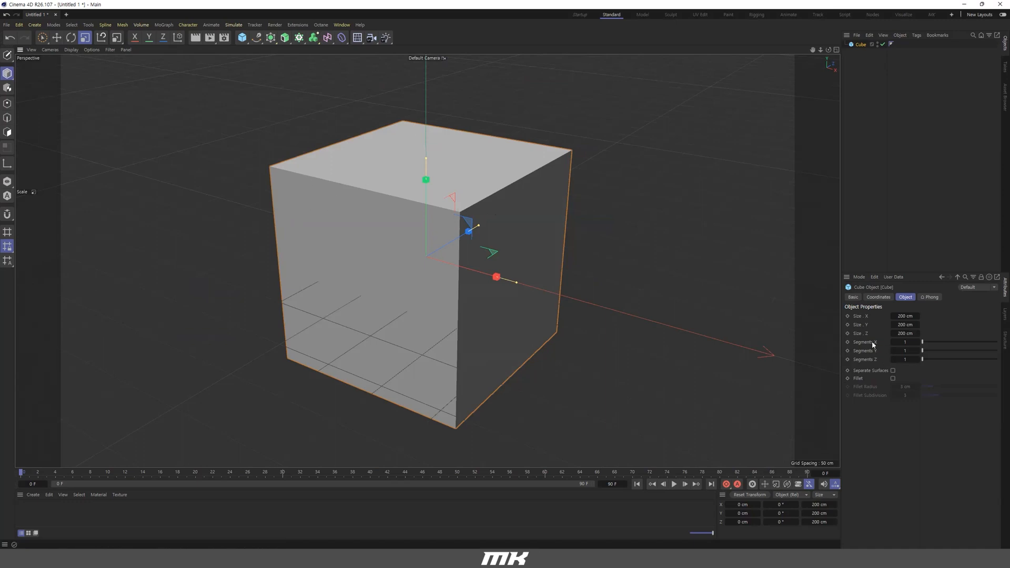
pyautogui.click(919, 343)
pyautogui.click(919, 342)
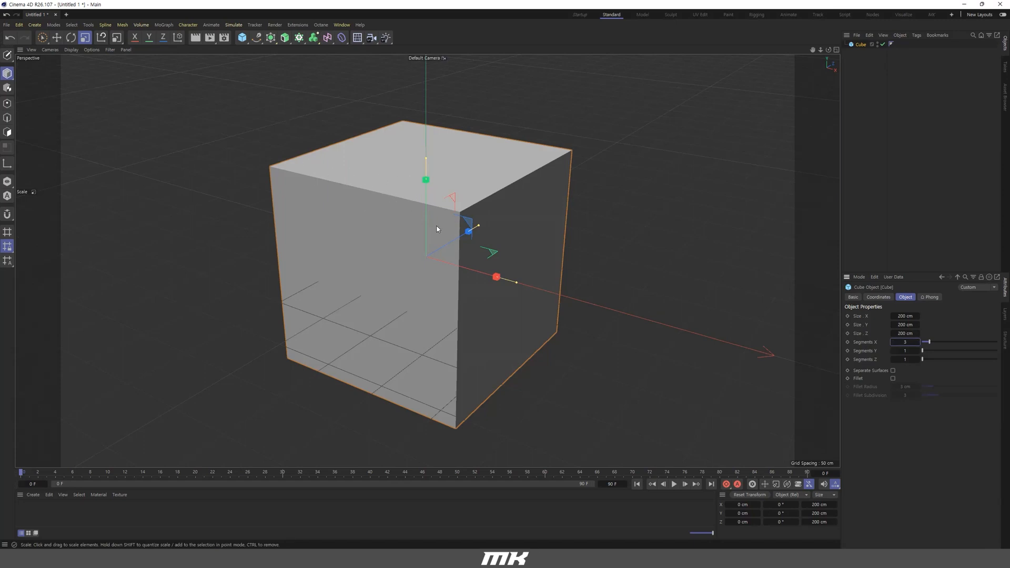
pyautogui.keyDown('alt'); pyautogui.moveTo(430, 209); pyautogui.dragTo(451, 169); pyautogui.keyUp('alt')
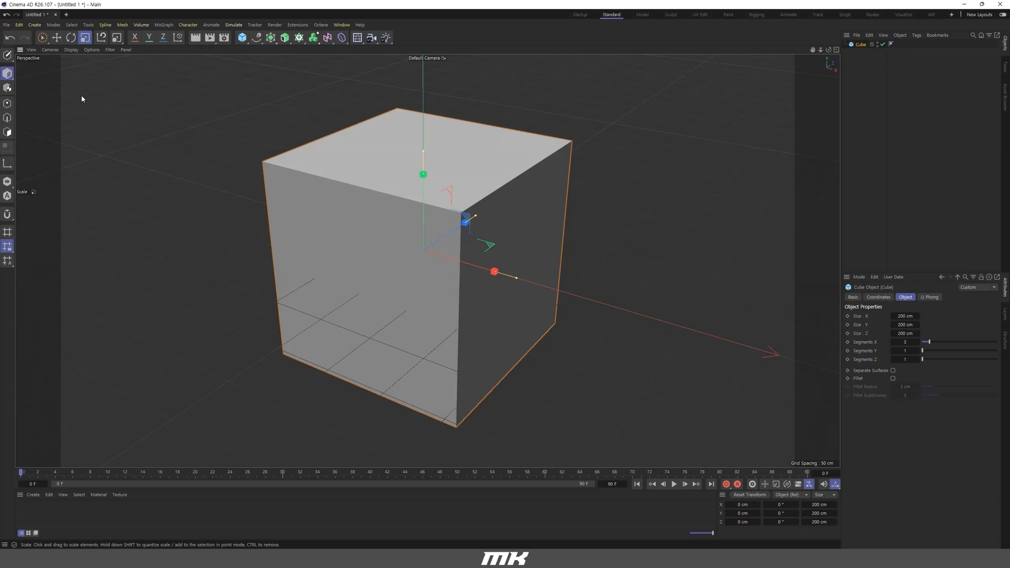
# Switch the viewport display to Gouraud Shading (Lines) to show the cube's segments.
pyautogui.click(71, 51)
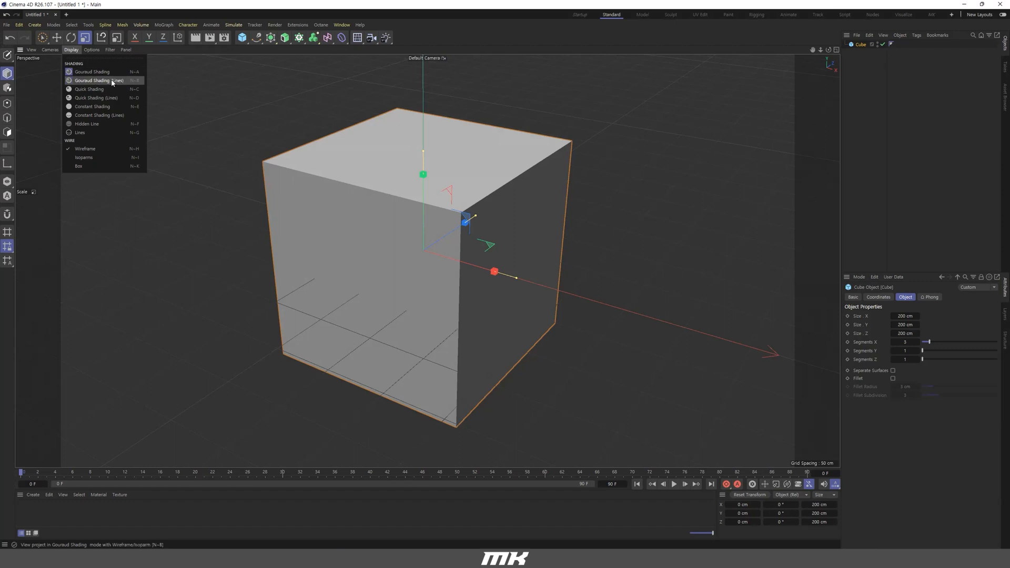
pyautogui.click(232, 158)
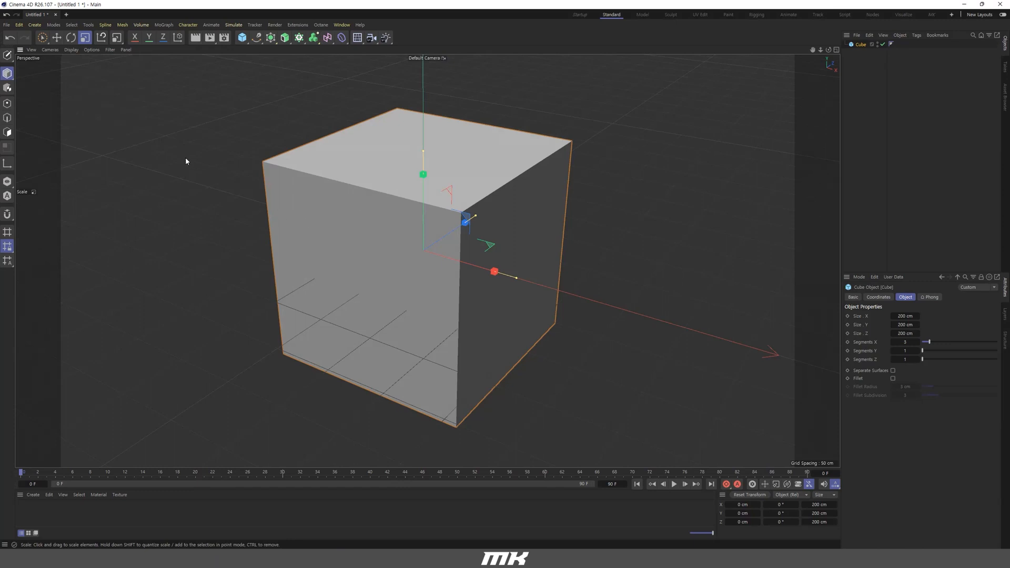
pyautogui.press('n')
pyautogui.press('n')
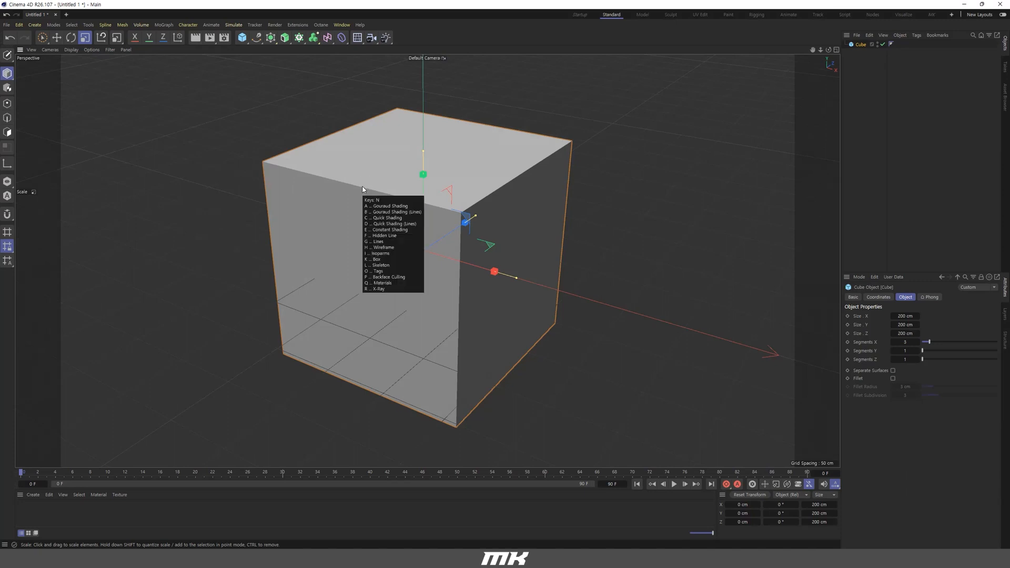
pyautogui.press('b')
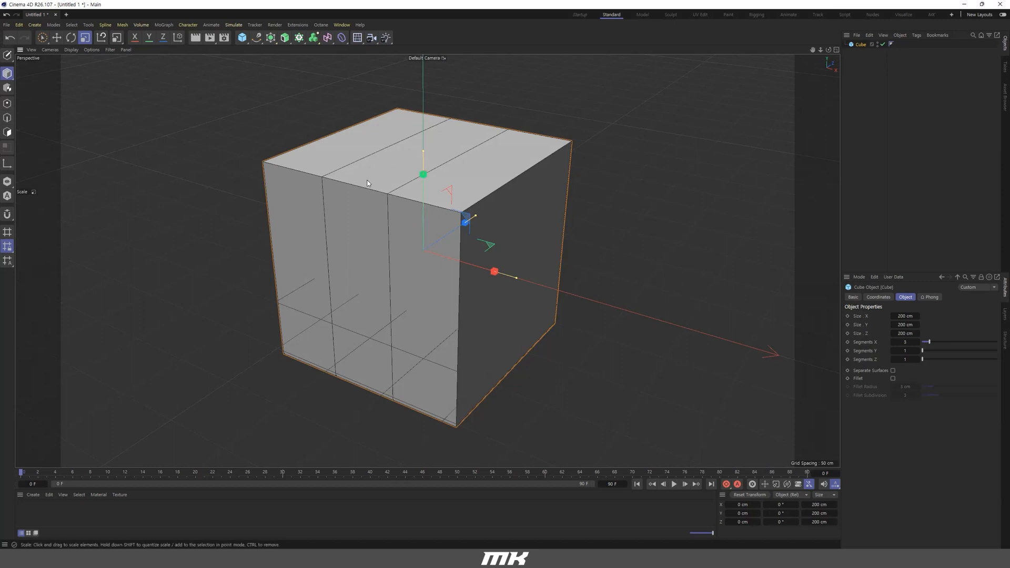
# Check the active viewport shading mode and increase the cube's X segments to 6.
pyautogui.click(71, 49)
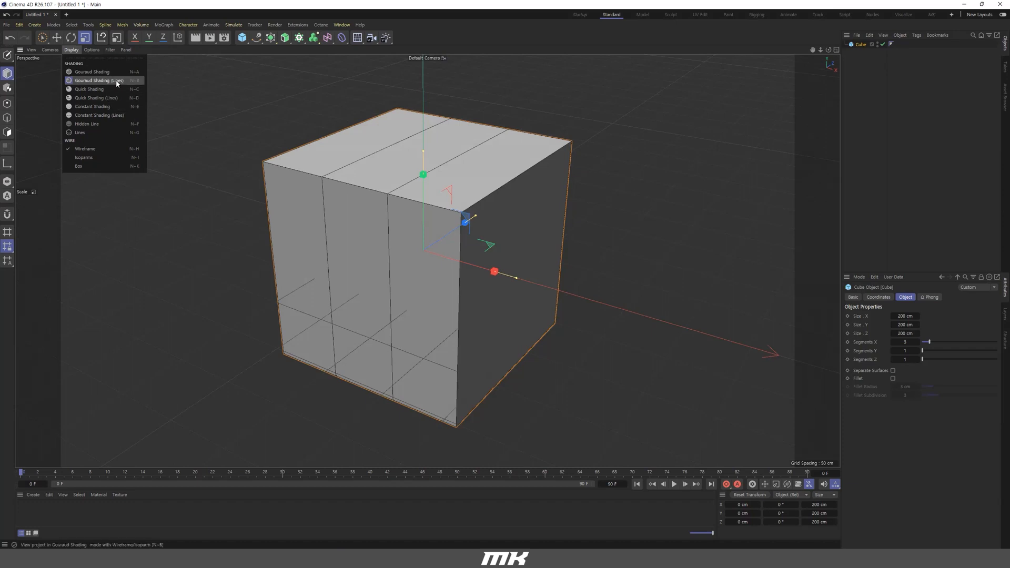
pyautogui.click(919, 343)
pyautogui.click(919, 342)
pyautogui.click(919, 342)
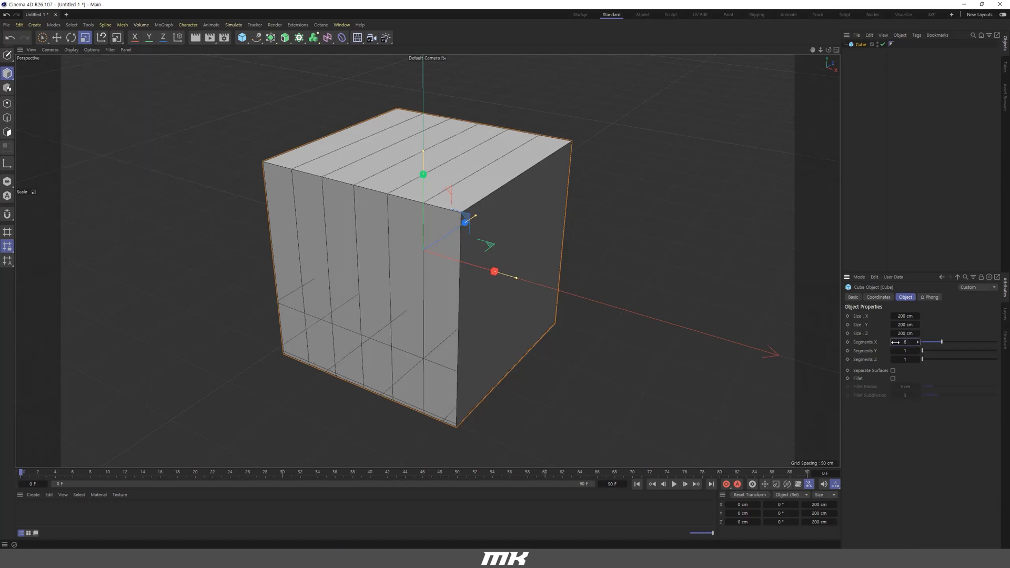
# Set the cube's X, Y and Z segments to 3 each.
pyautogui.click(893, 344)
pyautogui.click(894, 344)
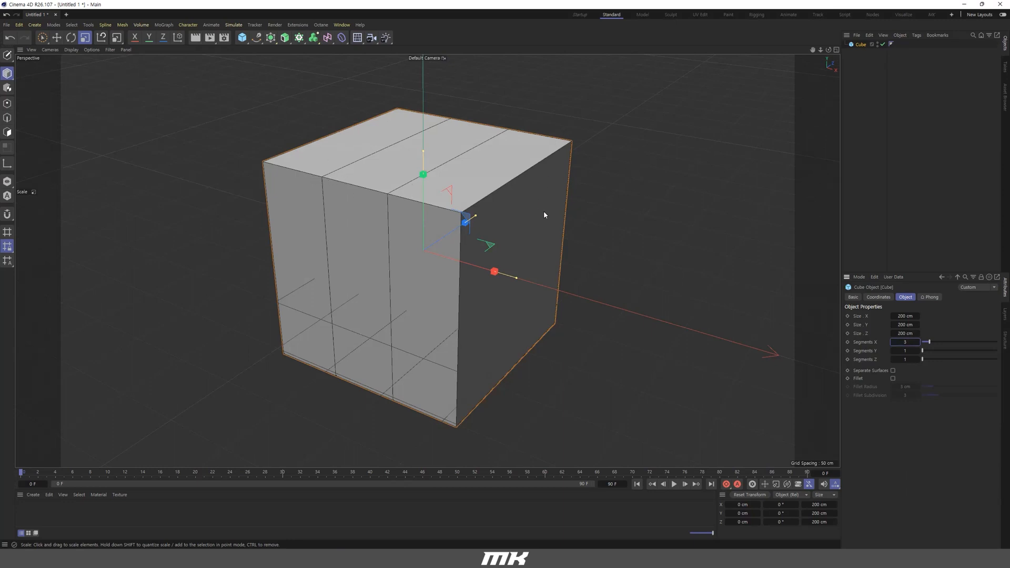
pyautogui.click(919, 351)
pyautogui.click(918, 351)
pyautogui.click(918, 359)
pyautogui.click(918, 359)
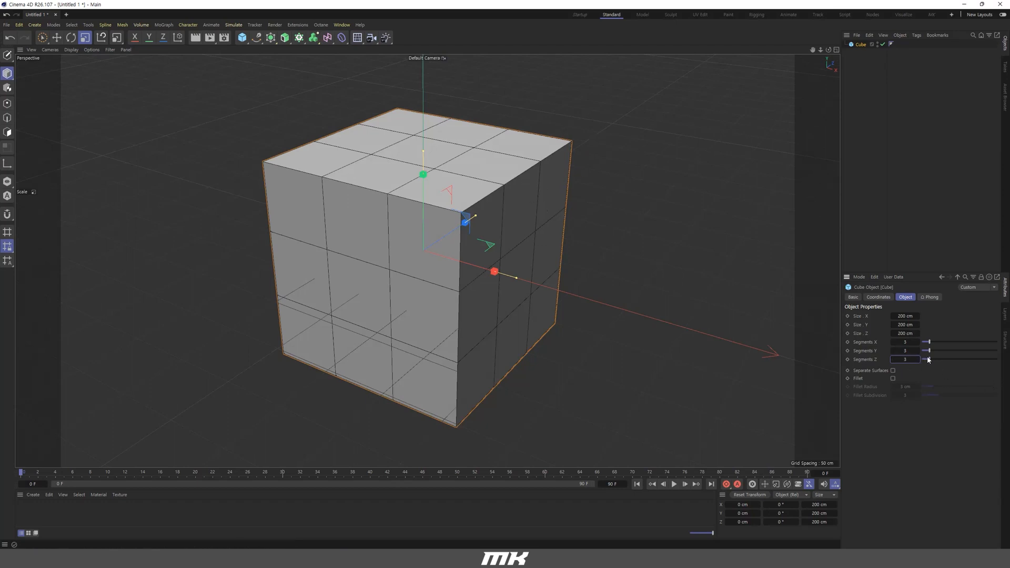
# Try higher segment counts on all three axes of the cube and return X, Y and Z segments to 3.
pyautogui.moveTo(941, 362); pyautogui.dragTo(952, 342)
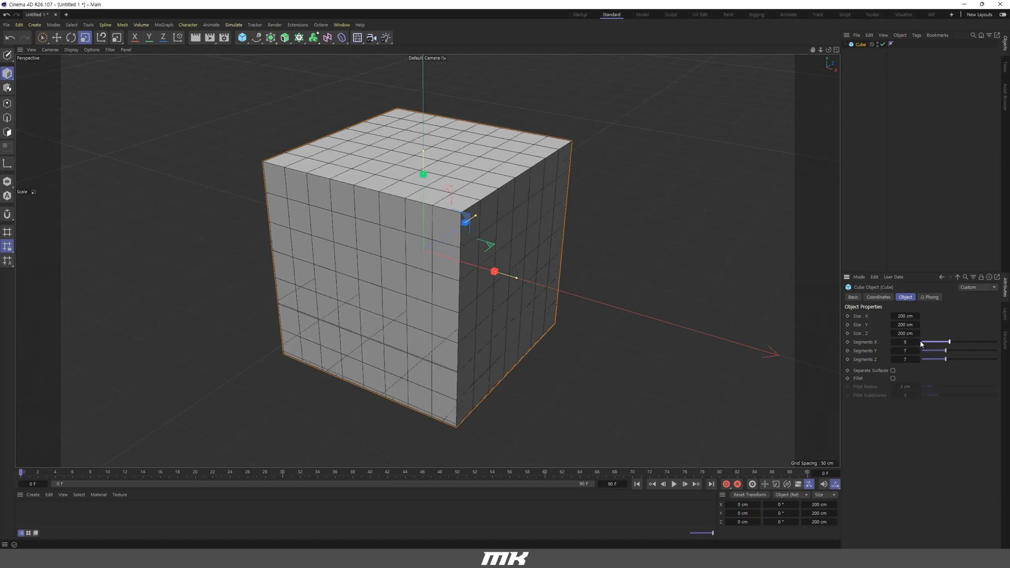
pyautogui.click(921, 350)
pyautogui.click(922, 358)
pyautogui.doubleClick(919, 342)
pyautogui.doubleClick(920, 351)
pyautogui.doubleClick(919, 360)
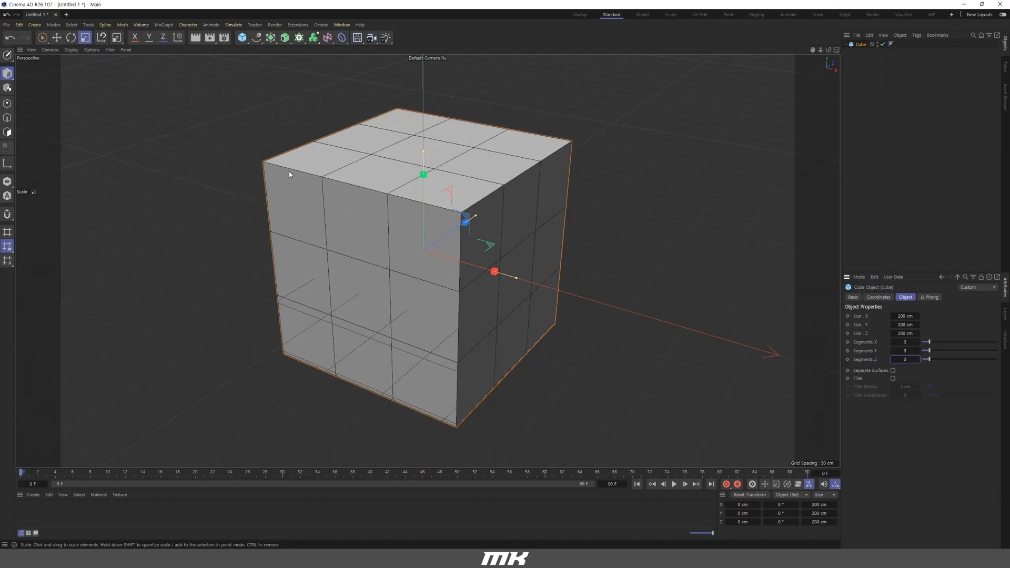
# Add a Sphere primitive and move it along the X axis to about -284 cm, beside the cube.
pyautogui.keyDown('alt'); pyautogui.moveTo(423, 176); pyautogui.dragTo(457, 228); pyautogui.keyUp('alt')
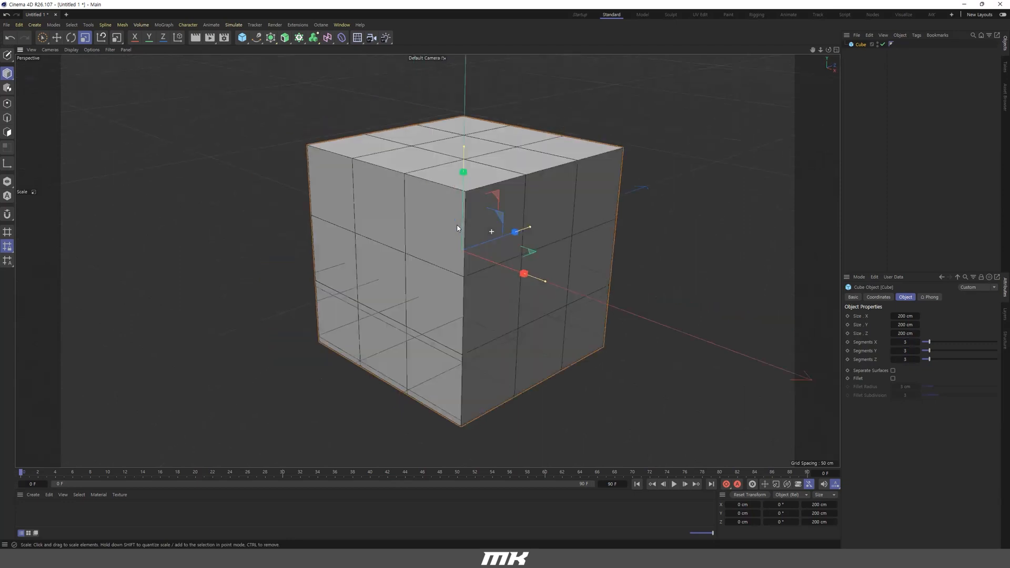
pyautogui.keyDown('alt'); pyautogui.moveTo(527, 241); pyautogui.dragTo(519, 244); pyautogui.keyUp('alt')
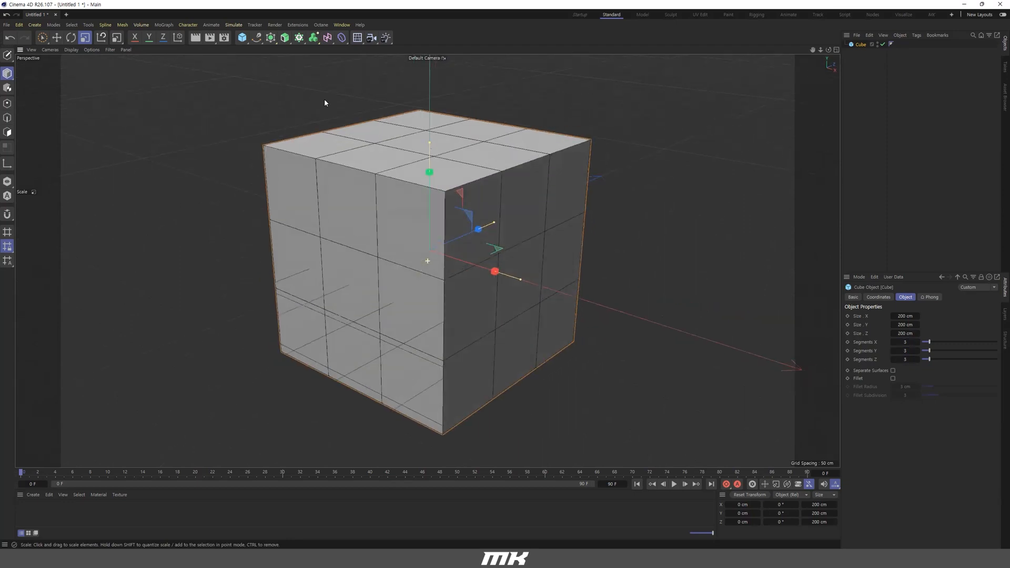
pyautogui.click(243, 37)
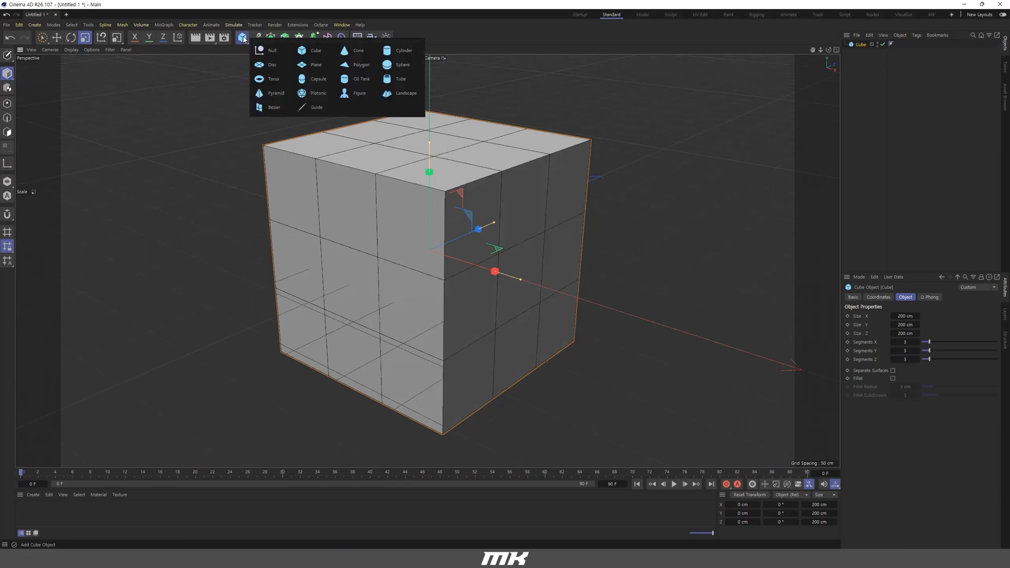
pyautogui.click(402, 65)
pyautogui.keyDown('alt'); pyautogui.moveTo(461, 134); pyautogui.dragTo(256, 228); pyautogui.keyUp('alt')
pyautogui.press('e')
pyautogui.keyDown('alt'); pyautogui.moveTo(491, 239); pyautogui.dragTo(663, 258, button='middle'); pyautogui.keyUp('alt')
pyautogui.scroll(3, 369, 238)
pyautogui.keyDown('alt'); pyautogui.moveTo(342, 241); pyautogui.dragTo(370, 231); pyautogui.keyUp('alt')
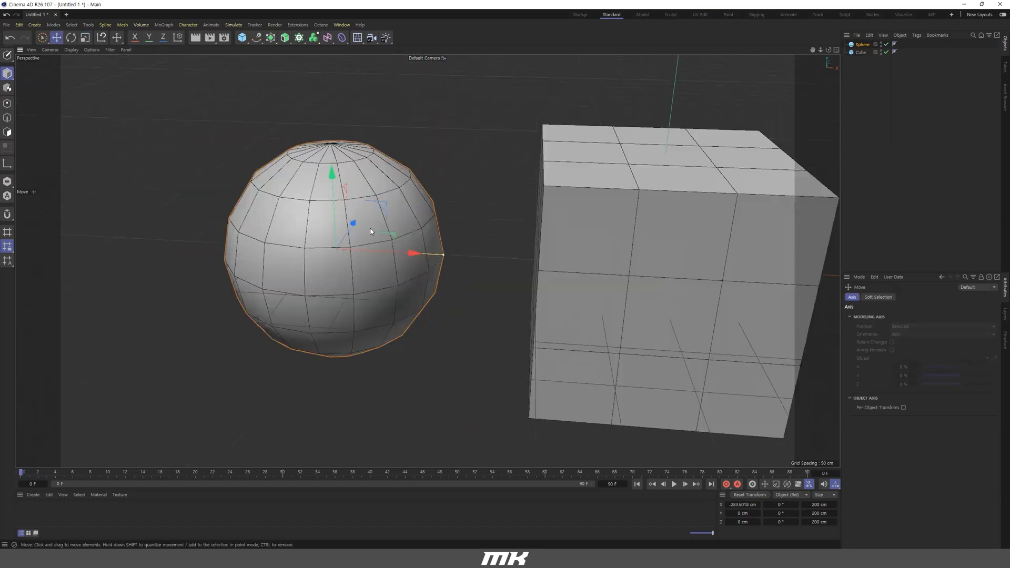
# Select the sphere, try a different radius in its object properties and reset the radius to 100 cm.
pyautogui.keyDown('alt'); pyautogui.moveTo(421, 254); pyautogui.dragTo(568, 227); pyautogui.keyUp('alt')
pyautogui.click(862, 45)
pyautogui.moveTo(932, 316)
pyautogui.mouseDown()
pyautogui.moveTo(949, 313)
pyautogui.moveTo(924, 316)
pyautogui.mouseUp()
pyautogui.click(912, 316)
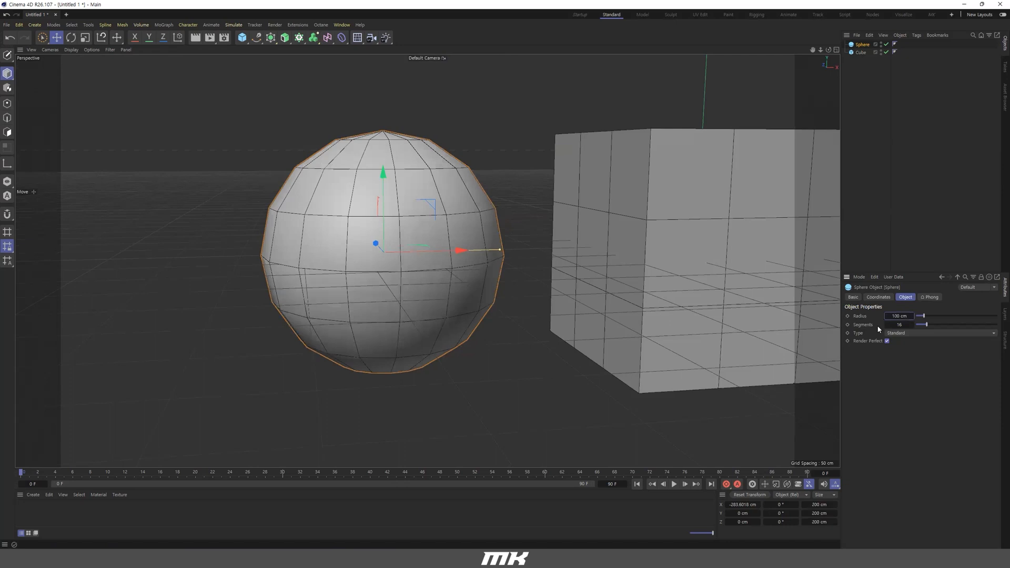
# Reduce the sphere's segments to 7 and examine its faceted shape from several angles.
pyautogui.keyDown('alt'); pyautogui.moveTo(664, 246); pyautogui.dragTo(649, 287); pyautogui.keyUp('alt')
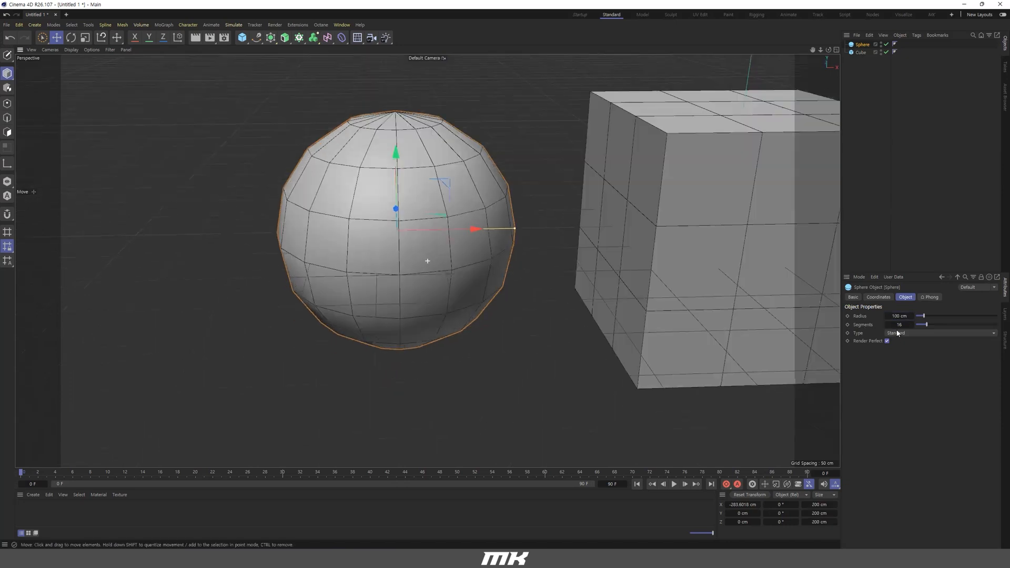
pyautogui.moveTo(932, 329); pyautogui.dragTo(920, 327)
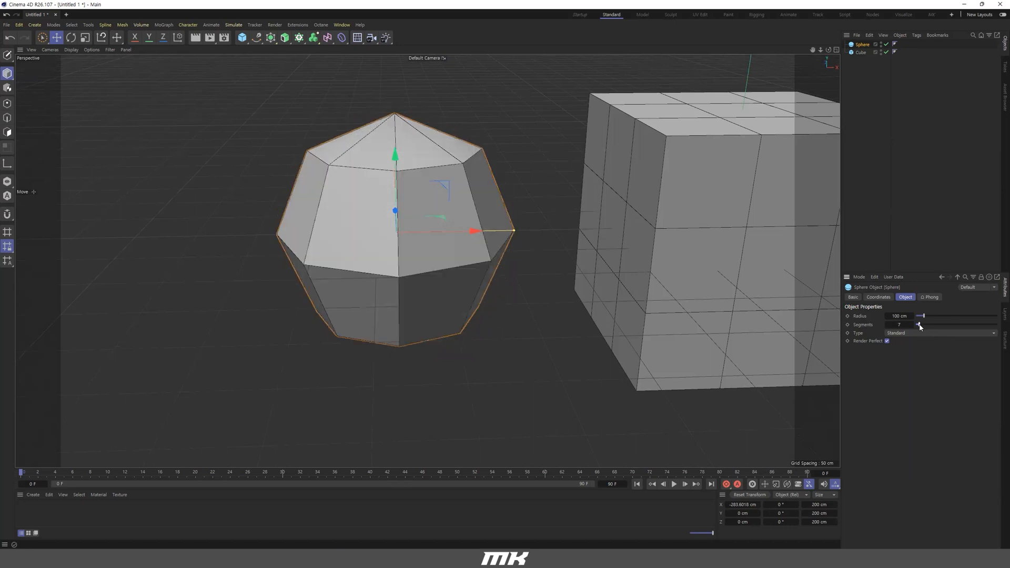
pyautogui.keyDown('alt'); pyautogui.moveTo(469, 282); pyautogui.dragTo(473, 158); pyautogui.keyUp('alt')
pyautogui.keyDown('alt'); pyautogui.moveTo(486, 289); pyautogui.dragTo(466, 174); pyautogui.keyUp('alt')
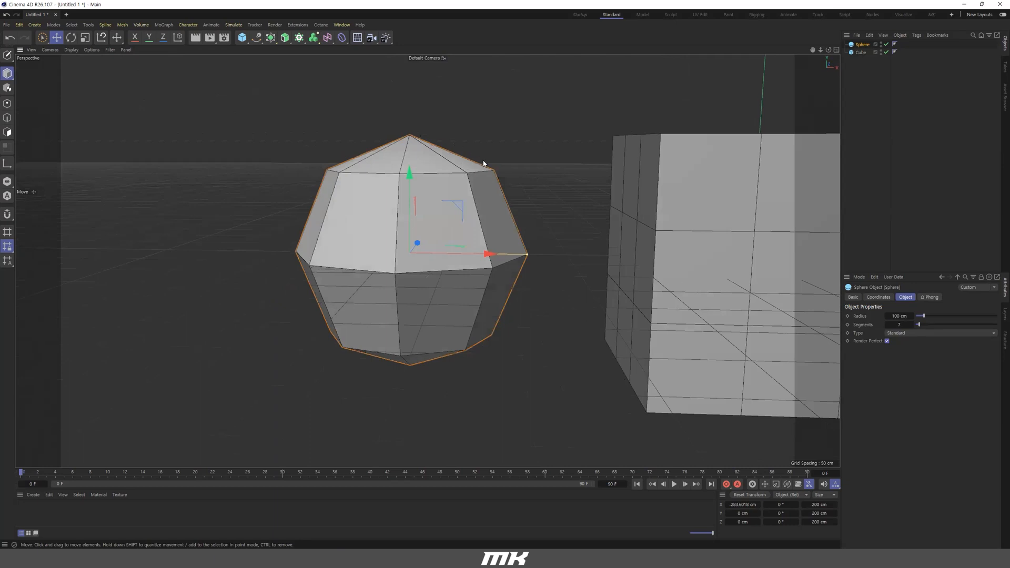
# Raise the sphere's segments to 64, inspect the smoother outline, and lower them to 27.
pyautogui.moveTo(920, 324); pyautogui.dragTo(968, 325)
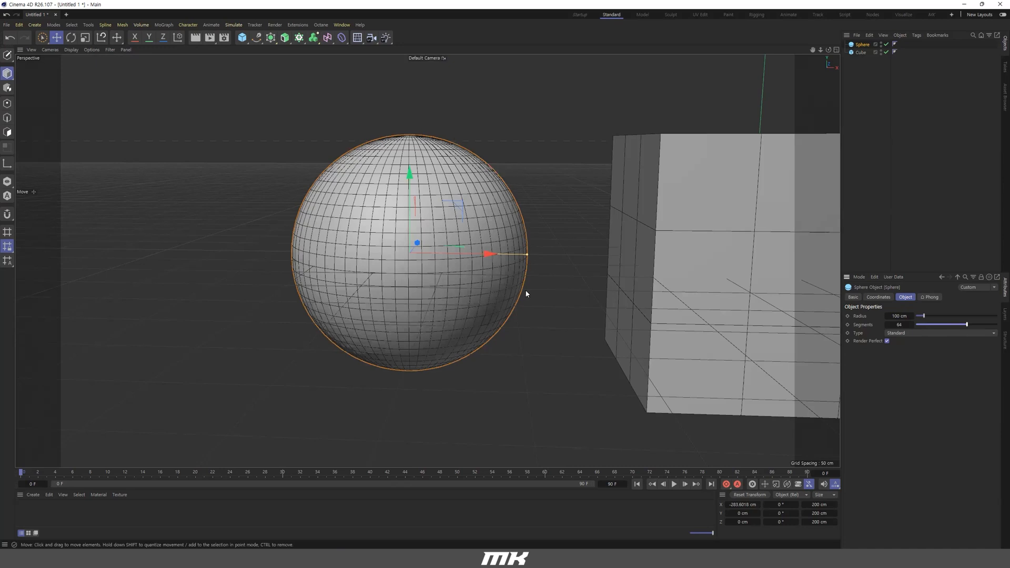
pyautogui.moveTo(510, 210)
pyautogui.keyDown('alt'); pyautogui.mouseDown()
pyautogui.moveTo(476, 253)
pyautogui.moveTo(502, 203)
pyautogui.mouseUp(); pyautogui.keyUp('alt')
pyautogui.moveTo(958, 328); pyautogui.dragTo(937, 326)
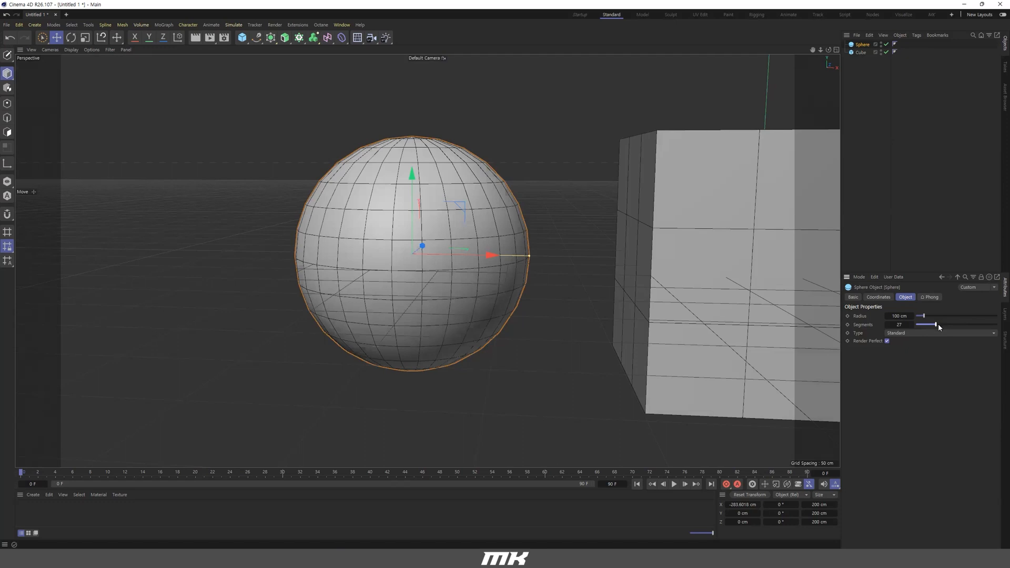
# Increase the sphere's segments to 80 and inspect the dense mesh up close, from a distance and around its pole.
pyautogui.moveTo(941, 327); pyautogui.dragTo(983, 327)
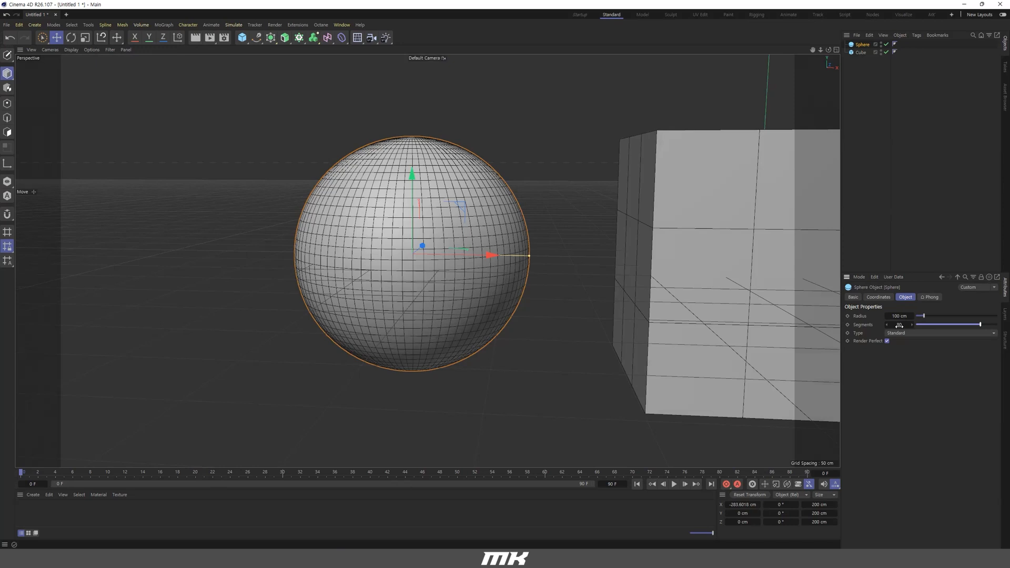
pyautogui.keyDown('alt'); pyautogui.moveTo(411, 158); pyautogui.dragTo(372, 183); pyautogui.keyUp('alt')
pyautogui.scroll(1, 439, 142)
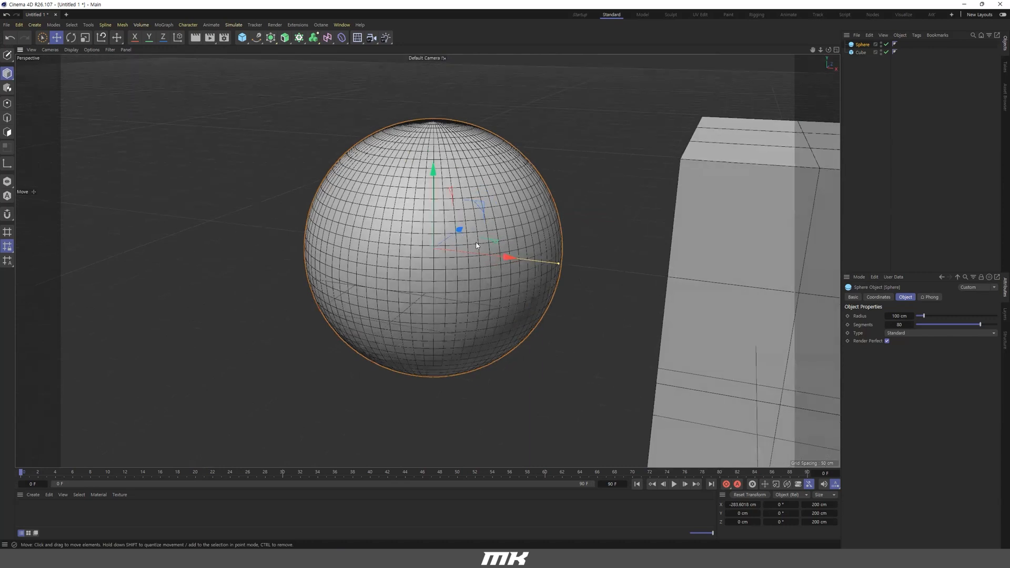
pyautogui.scroll(-6, 463, 271)
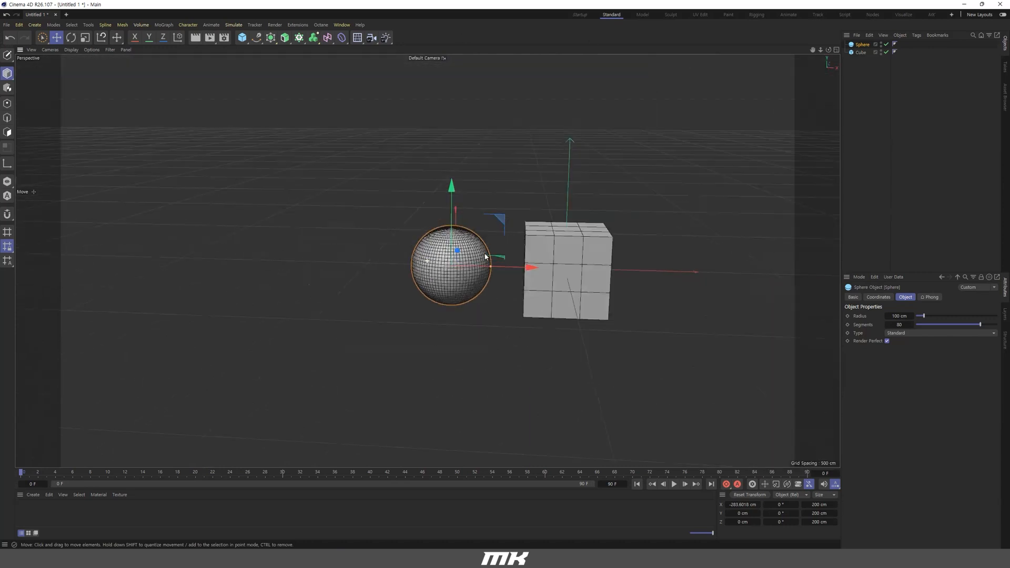
pyautogui.scroll(4, 581, 272)
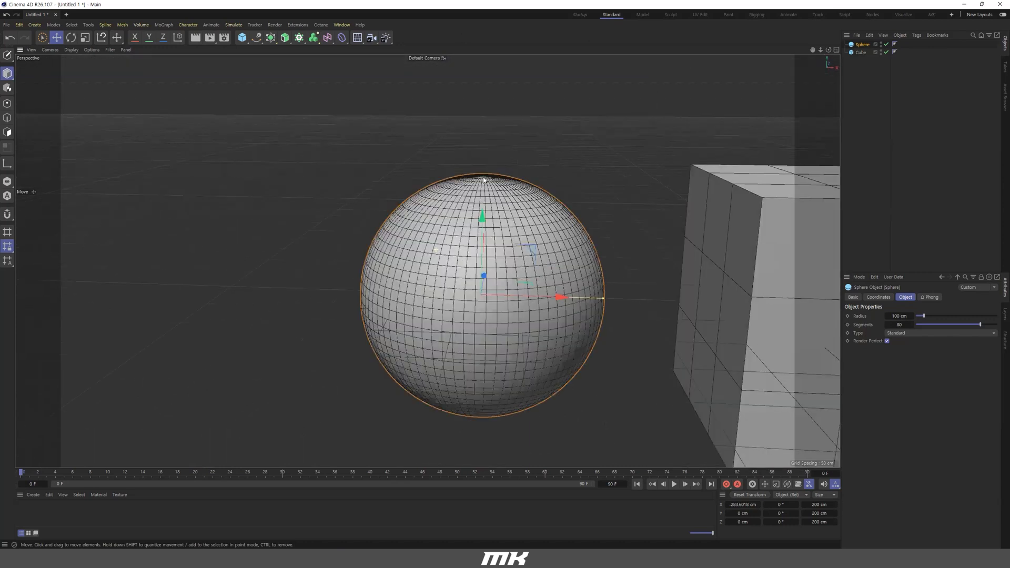
pyautogui.scroll(2, 461, 169)
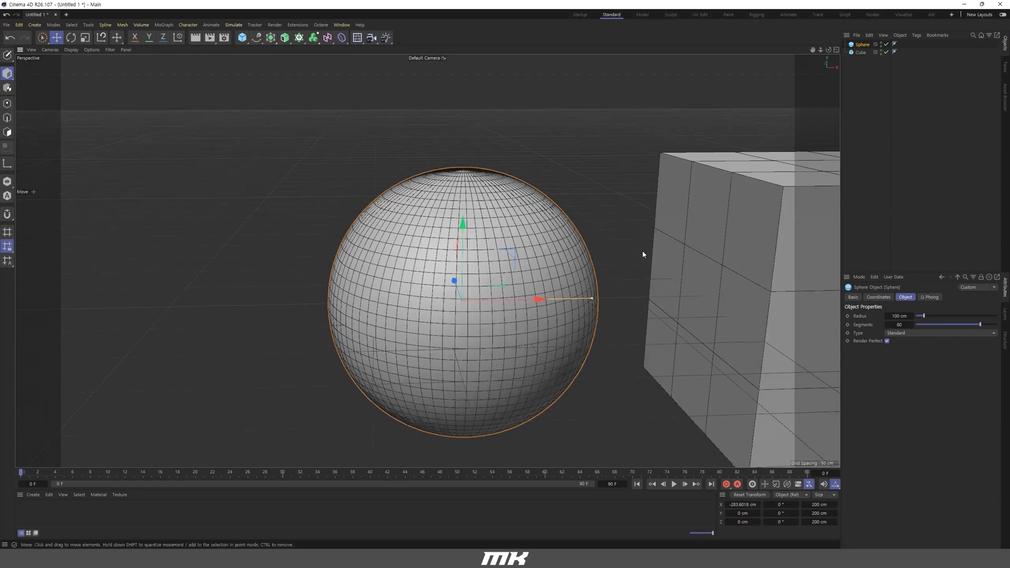
pyautogui.keyDown('alt'); pyautogui.moveTo(567, 217); pyautogui.dragTo(543, 180, button='middle'); pyautogui.keyUp('alt')
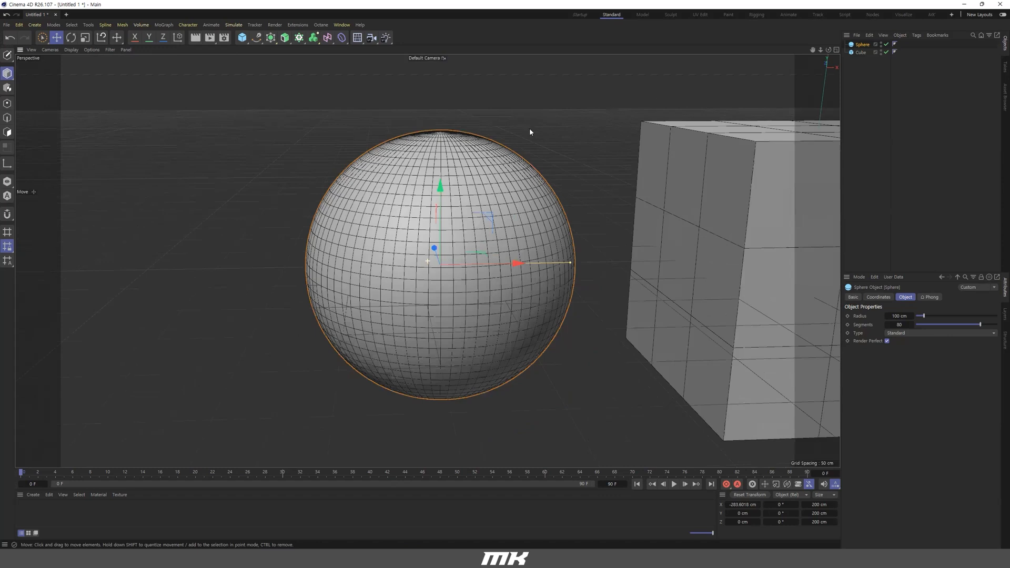
pyautogui.keyDown('alt'); pyautogui.moveTo(530, 129); pyautogui.dragTo(604, 126); pyautogui.keyUp('alt')
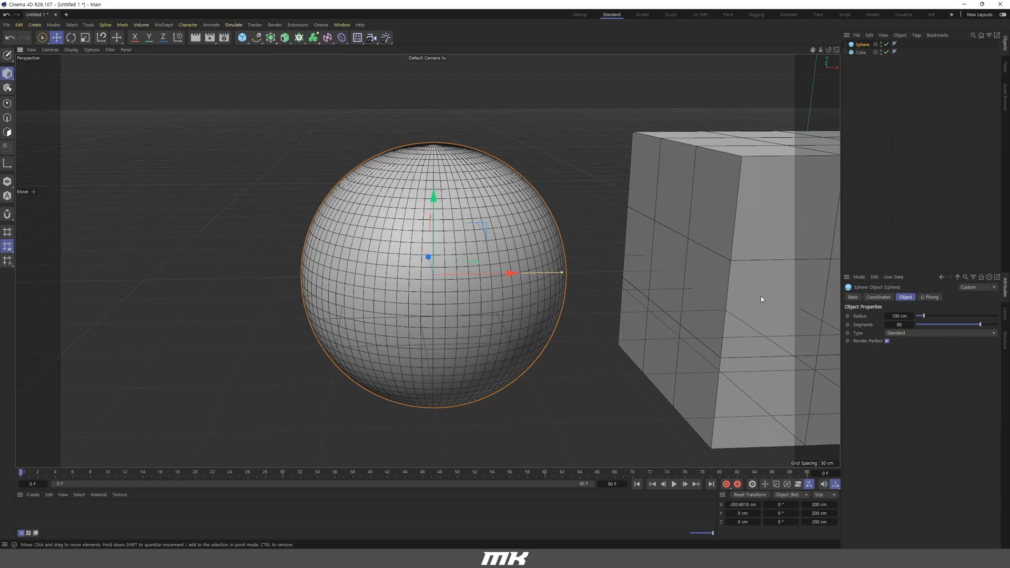
# Lower the sphere's segments to 37 and compare its mesh with the cube's from different angles.
pyautogui.click(946, 324)
pyautogui.scroll(-4, 419, 180)
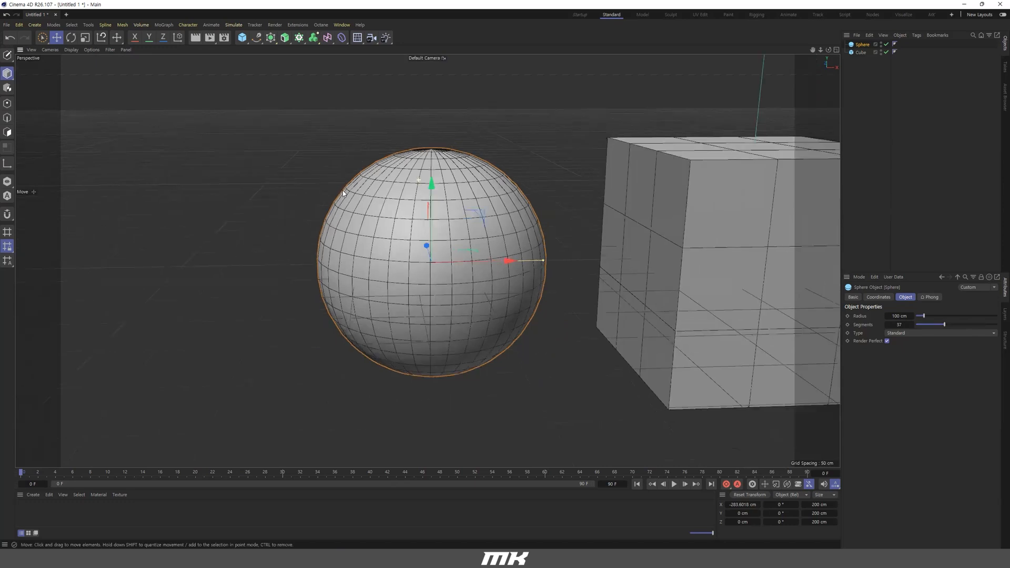
pyautogui.keyDown('alt'); pyautogui.moveTo(461, 191); pyautogui.dragTo(522, 196); pyautogui.keyUp('alt')
pyautogui.keyDown('alt'); pyautogui.moveTo(522, 196); pyautogui.dragTo(529, 232, button='middle'); pyautogui.keyUp('alt')
pyautogui.scroll(4, 528, 233)
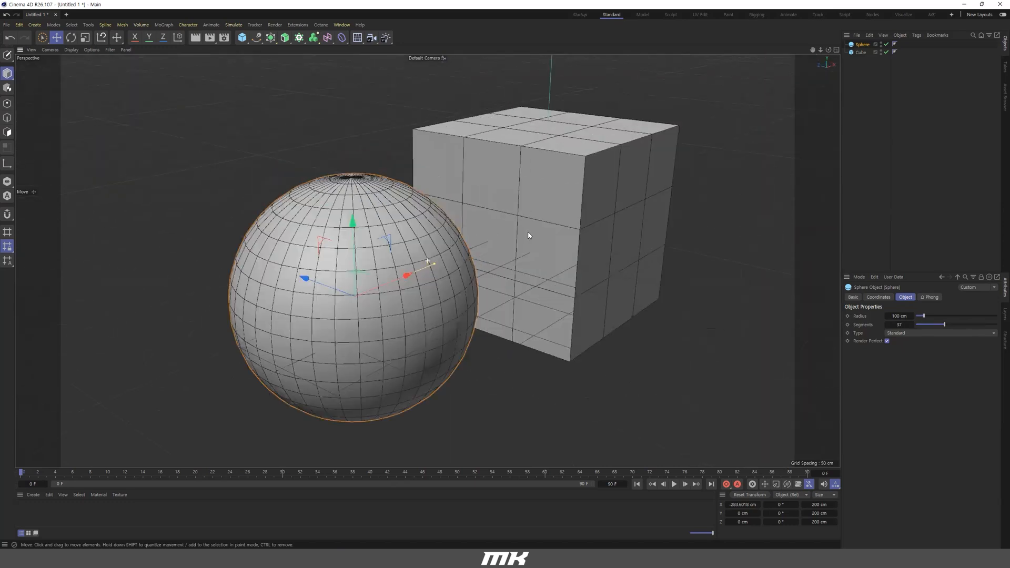
pyautogui.scroll(-4, 428, 229)
pyautogui.keyDown('alt'); pyautogui.moveTo(466, 239); pyautogui.dragTo(493, 241); pyautogui.keyUp('alt')
pyautogui.scroll(3, 435, 221)
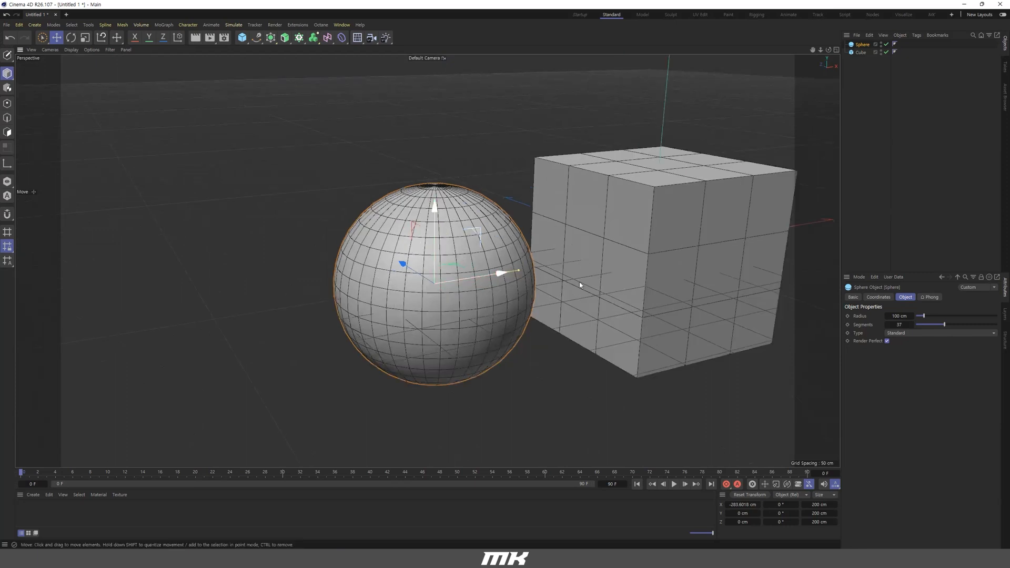
# Check the sphere's outline up close and raise its segments to 57 for a smoother silhouette.
pyautogui.moveTo(945, 326); pyautogui.dragTo(944, 325)
pyautogui.keyDown('alt'); pyautogui.moveTo(541, 273); pyautogui.dragTo(583, 288); pyautogui.keyUp('alt')
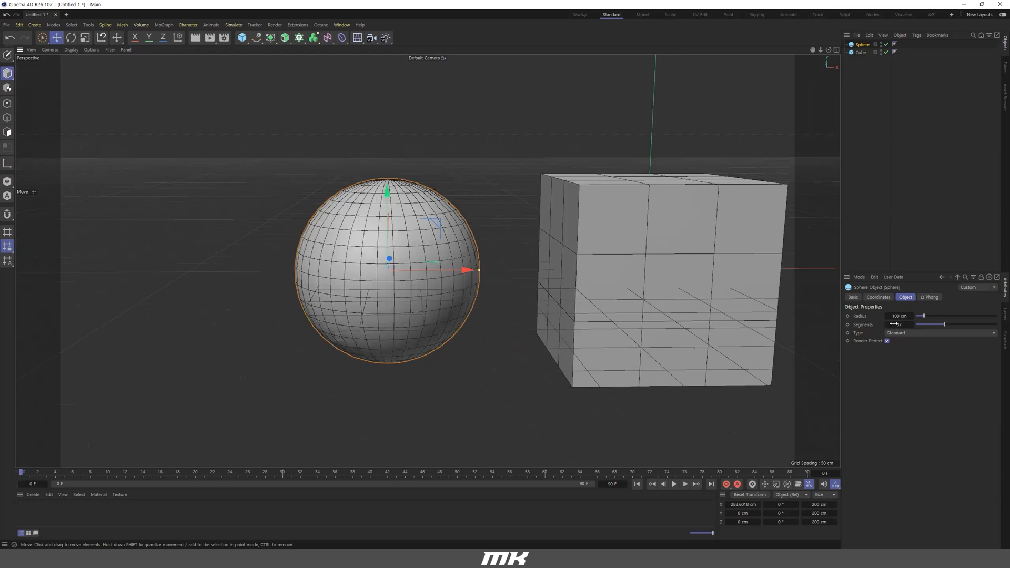
pyautogui.keyDown('alt'); pyautogui.moveTo(477, 251); pyautogui.dragTo(460, 254); pyautogui.keyUp('alt')
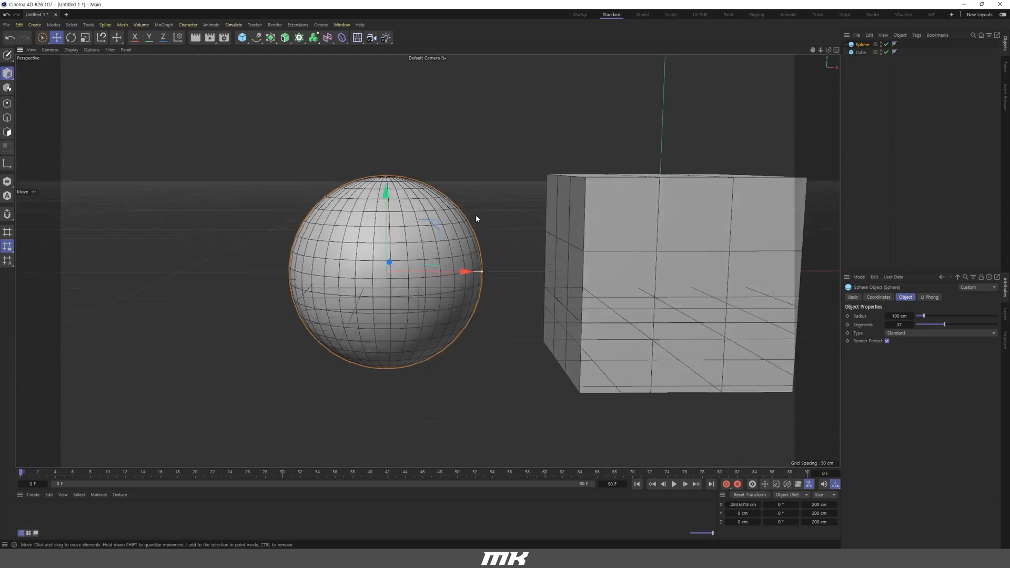
pyautogui.keyDown('alt'); pyautogui.moveTo(397, 202); pyautogui.dragTo(494, 227, button='right'); pyautogui.keyUp('alt')
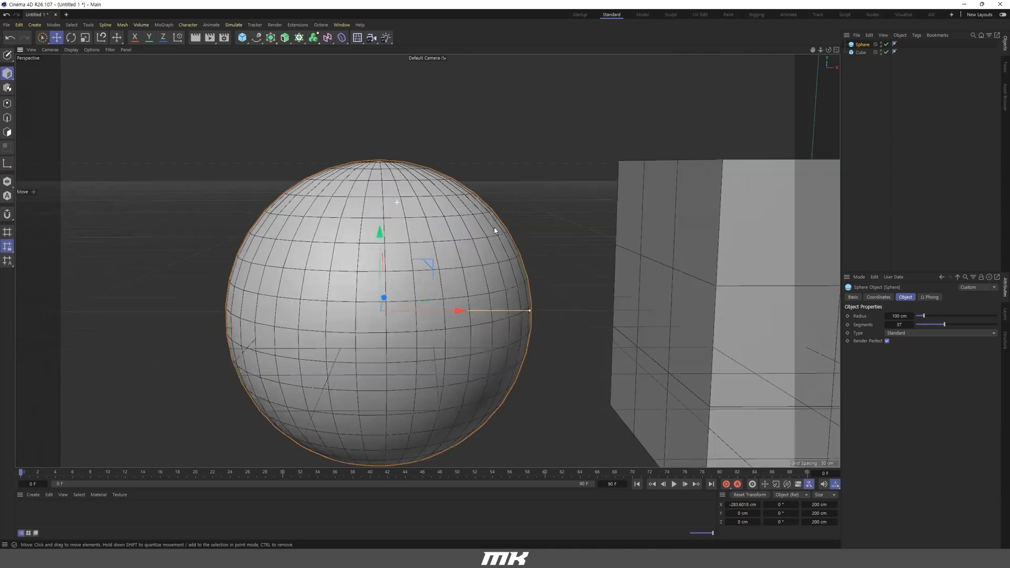
pyautogui.keyDown('alt'); pyautogui.moveTo(476, 257); pyautogui.dragTo(507, 232, button='middle'); pyautogui.keyUp('alt')
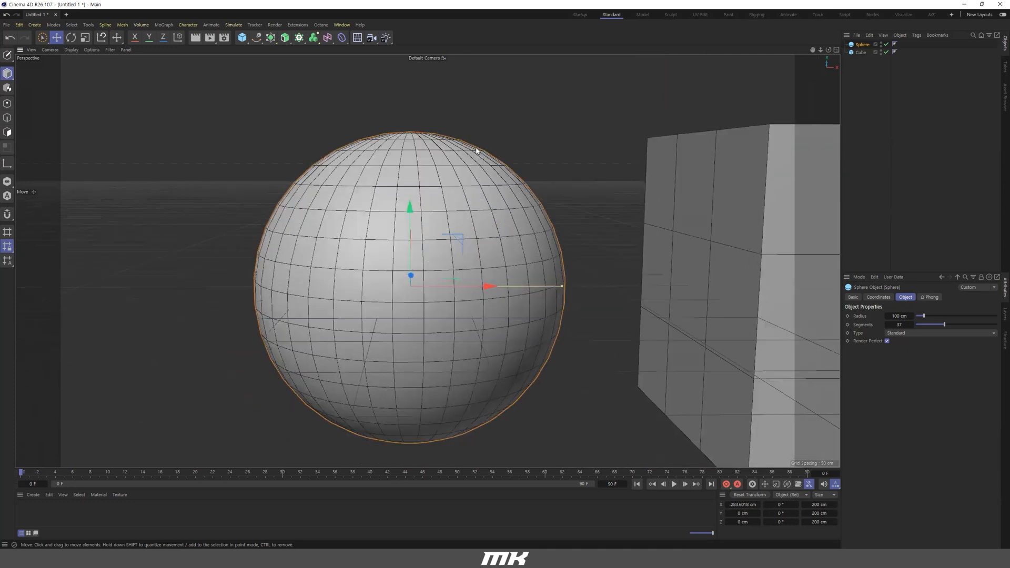
pyautogui.moveTo(959, 325); pyautogui.dragTo(961, 324)
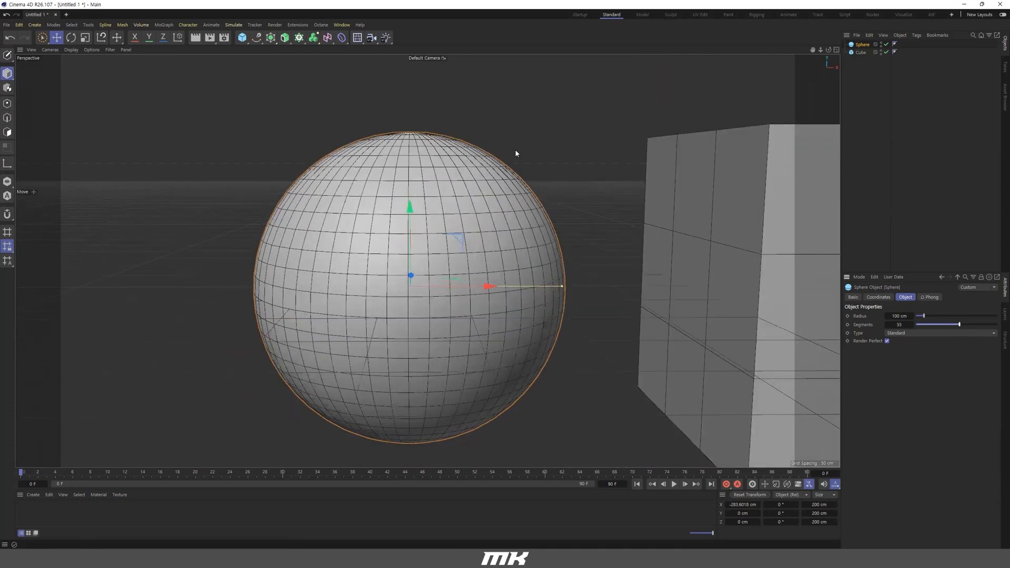
pyautogui.keyDown('alt'); pyautogui.moveTo(539, 226); pyautogui.dragTo(468, 239, button='right'); pyautogui.keyUp('alt')
pyautogui.keyDown('alt'); pyautogui.moveTo(474, 246); pyautogui.dragTo(531, 256); pyautogui.keyUp('alt')
pyautogui.keyDown('alt'); pyautogui.moveTo(530, 255); pyautogui.dragTo(509, 259, button='middle'); pyautogui.keyUp('alt')
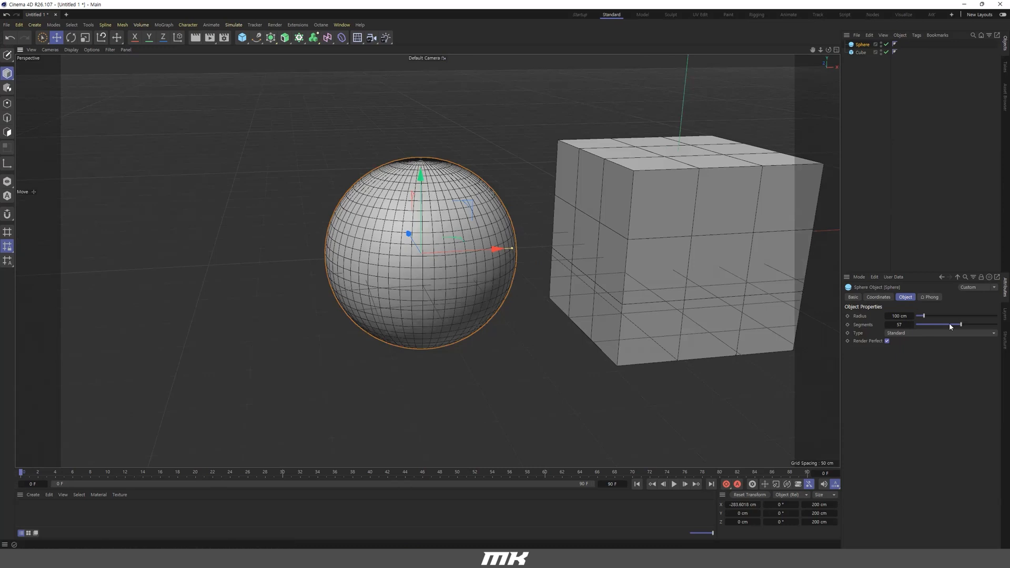
# Lower the sphere's segments to 29, reduce them further, and deselect it to judge its roundness from far away.
pyautogui.moveTo(950, 328); pyautogui.dragTo(937, 325)
pyautogui.scroll(-10, 295, 221)
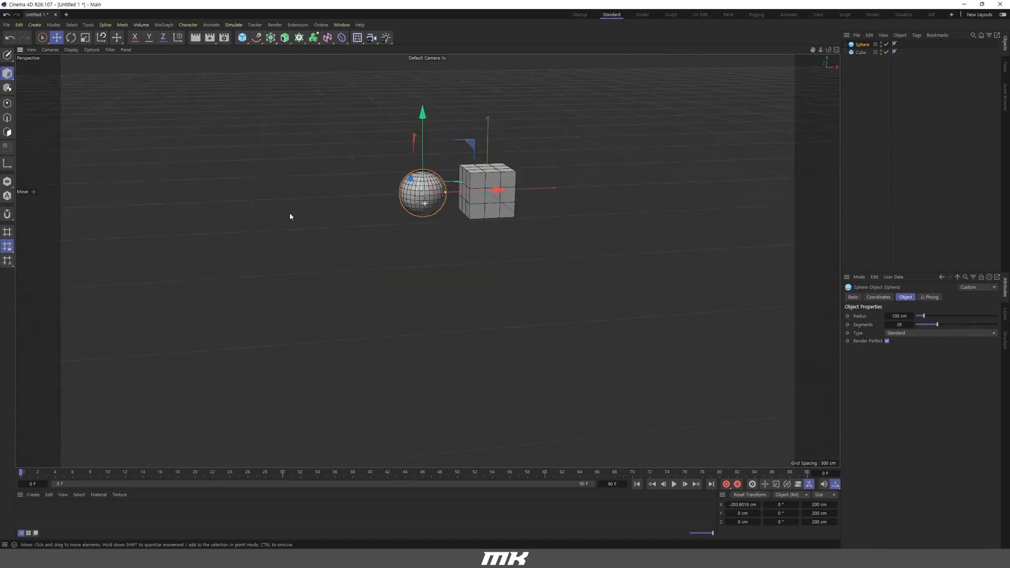
pyautogui.scroll(-5, 427, 229)
pyautogui.click(926, 325)
pyautogui.click(604, 304)
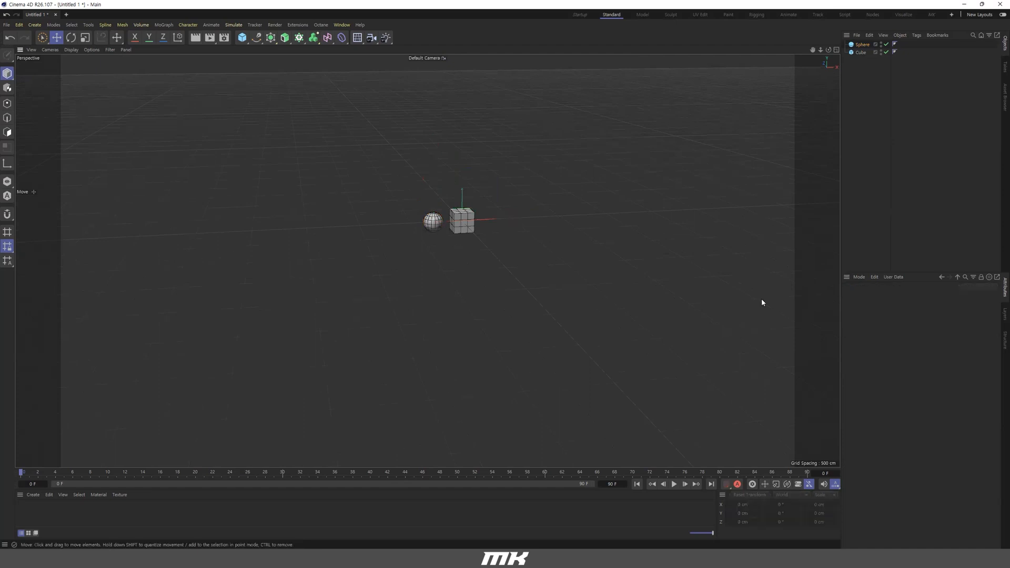
# Reselect the sphere and set its segments to 26.
pyautogui.click(863, 45)
pyautogui.moveTo(932, 325); pyautogui.dragTo(936, 325)
pyautogui.scroll(2, 728, 261)
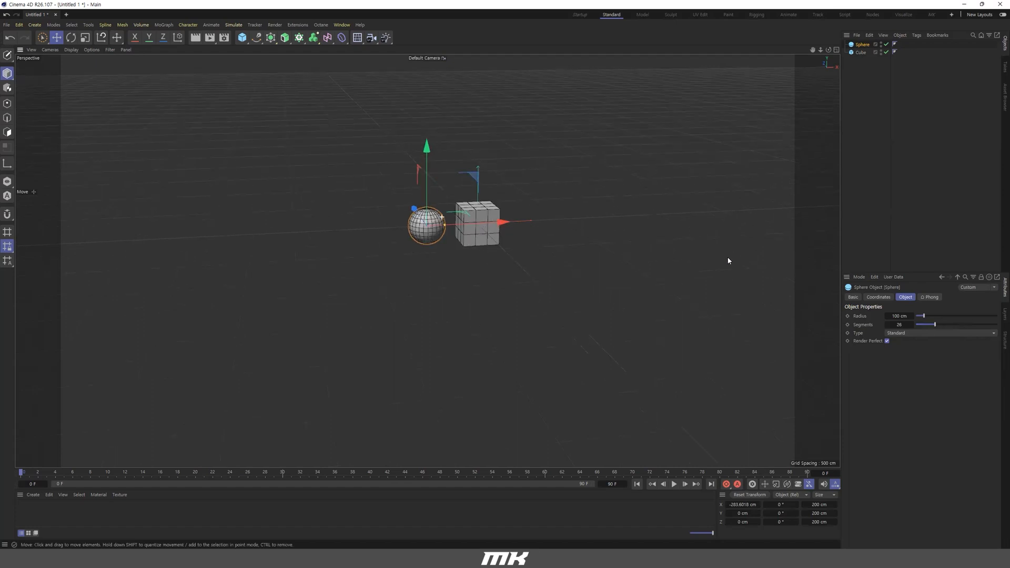
pyautogui.scroll(5, 581, 277)
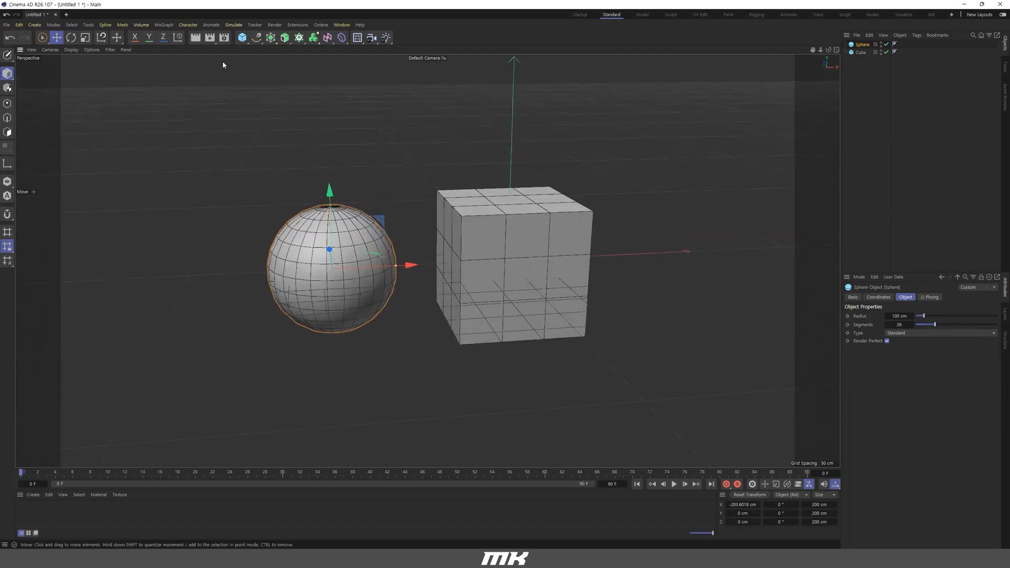
# Add a capsule and move it along the X axis to about 283 cm, on the cube's side opposite the sphere.
pyautogui.click(242, 38)
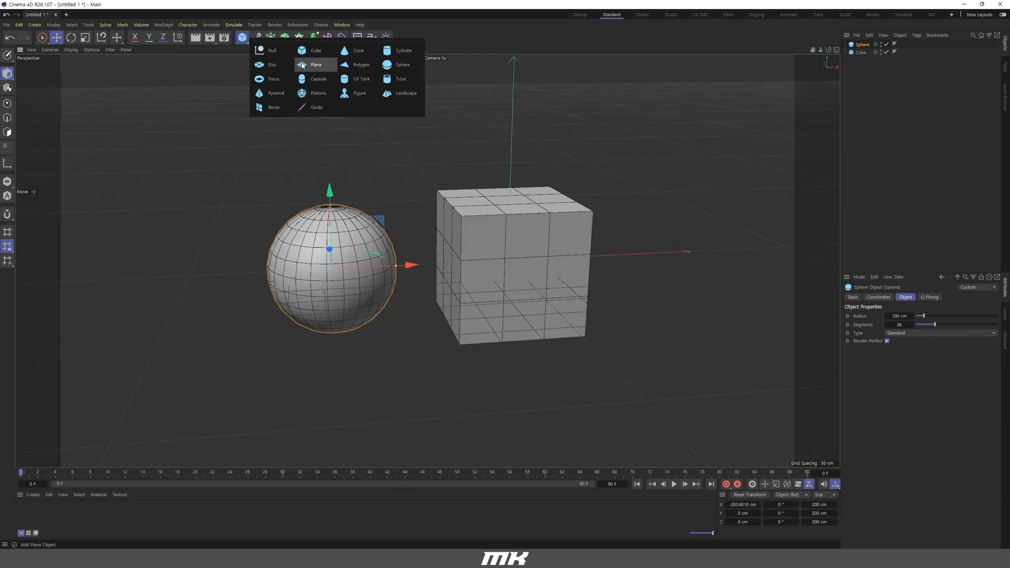
pyautogui.click(308, 79)
pyautogui.scroll(-3, 591, 294)
pyautogui.keyDown('alt'); pyautogui.moveTo(591, 294); pyautogui.dragTo(552, 286); pyautogui.keyUp('alt')
pyautogui.moveTo(542, 266); pyautogui.dragTo(679, 279)
pyautogui.keyDown('alt'); pyautogui.moveTo(655, 280); pyautogui.dragTo(564, 279, button='middle'); pyautogui.keyUp('alt')
pyautogui.scroll(3, 630, 271)
pyautogui.keyDown('alt'); pyautogui.moveTo(630, 271); pyautogui.dragTo(542, 295); pyautogui.keyUp('alt')
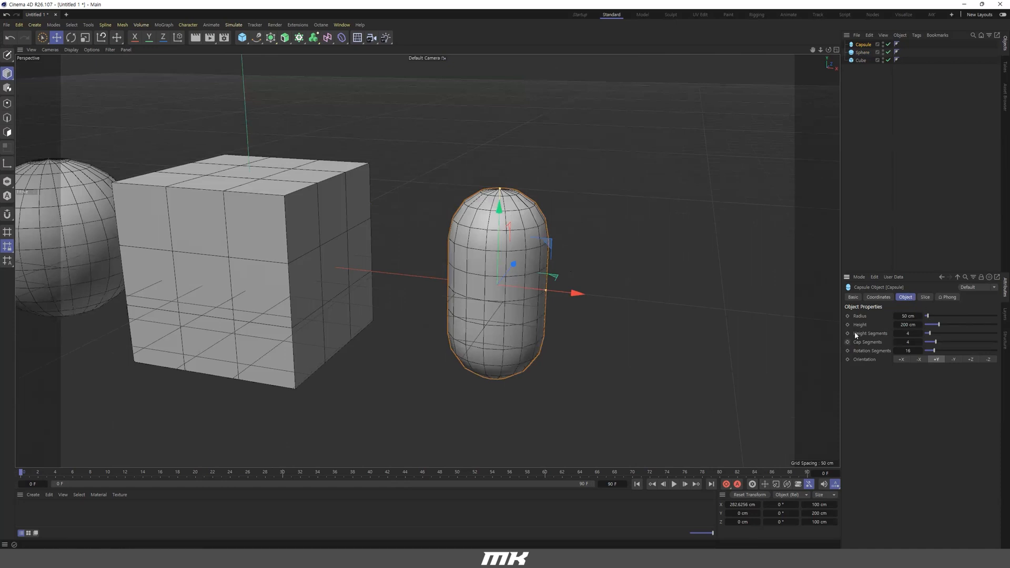
# Set the capsule's radius to 46 cm, its height to 359 cm and its height segments to 8.
pyautogui.moveTo(933, 317); pyautogui.dragTo(949, 329)
pyautogui.keyDown('alt'); pyautogui.moveTo(533, 252); pyautogui.dragTo(700, 337); pyautogui.keyUp('alt')
pyautogui.moveTo(932, 338); pyautogui.dragTo(936, 343)
# Refine the capsule's rounded ends and circumference with 9 cap segments and 19 rotation segments.
pyautogui.keyDown('alt'); pyautogui.moveTo(492, 173); pyautogui.dragTo(487, 191); pyautogui.keyUp('alt')
pyautogui.keyDown('alt'); pyautogui.moveTo(470, 183); pyautogui.dragTo(621, 219, button='right'); pyautogui.keyUp('alt')
pyautogui.moveTo(937, 342)
pyautogui.mouseDown()
pyautogui.moveTo(963, 342)
pyautogui.moveTo(929, 343)
pyautogui.moveTo(955, 343)
pyautogui.mouseUp()
pyautogui.keyDown('alt'); pyautogui.moveTo(718, 334); pyautogui.dragTo(593, 272); pyautogui.keyUp('alt')
pyautogui.moveTo(936, 351)
pyautogui.mouseDown()
pyautogui.moveTo(962, 351)
pyautogui.moveTo(927, 356)
pyautogui.moveTo(937, 356)
pyautogui.mouseUp()
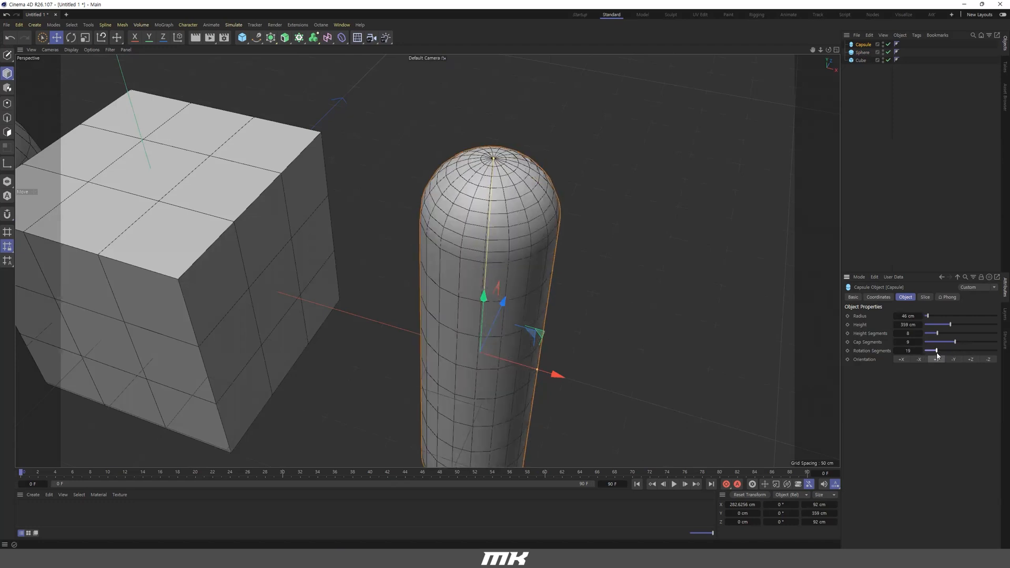
pyautogui.keyDown('alt'); pyautogui.moveTo(445, 259); pyautogui.dragTo(527, 260); pyautogui.keyUp('alt')
pyautogui.keyDown('alt'); pyautogui.moveTo(526, 260); pyautogui.dragTo(483, 257, button='right'); pyautogui.keyUp('alt')
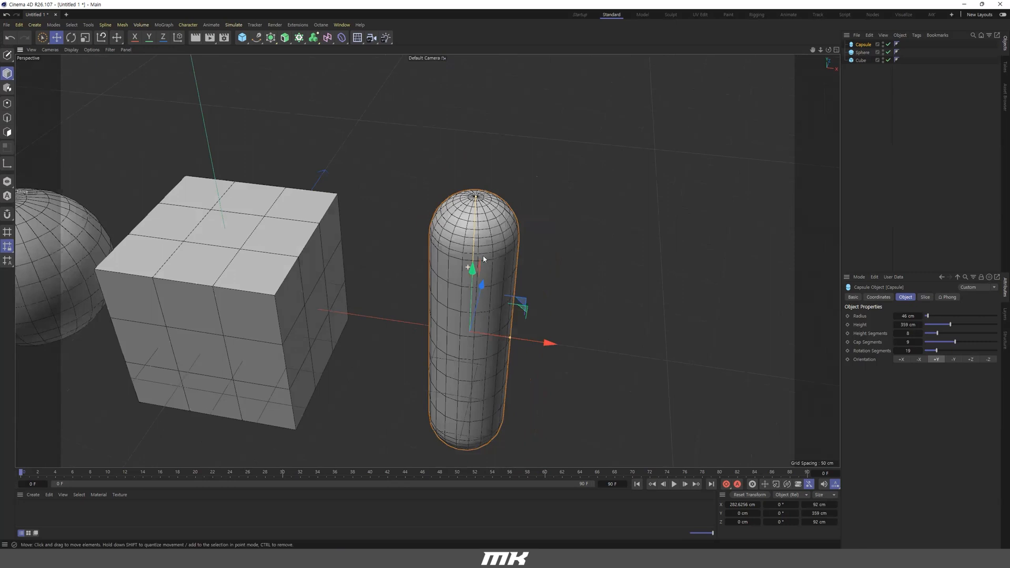
pyautogui.keyDown('alt'); pyautogui.moveTo(483, 257); pyautogui.dragTo(594, 253, button='middle'); pyautogui.keyUp('alt')
pyautogui.keyDown('alt'); pyautogui.moveTo(429, 243); pyautogui.dragTo(650, 263, button='right'); pyautogui.keyUp('alt')
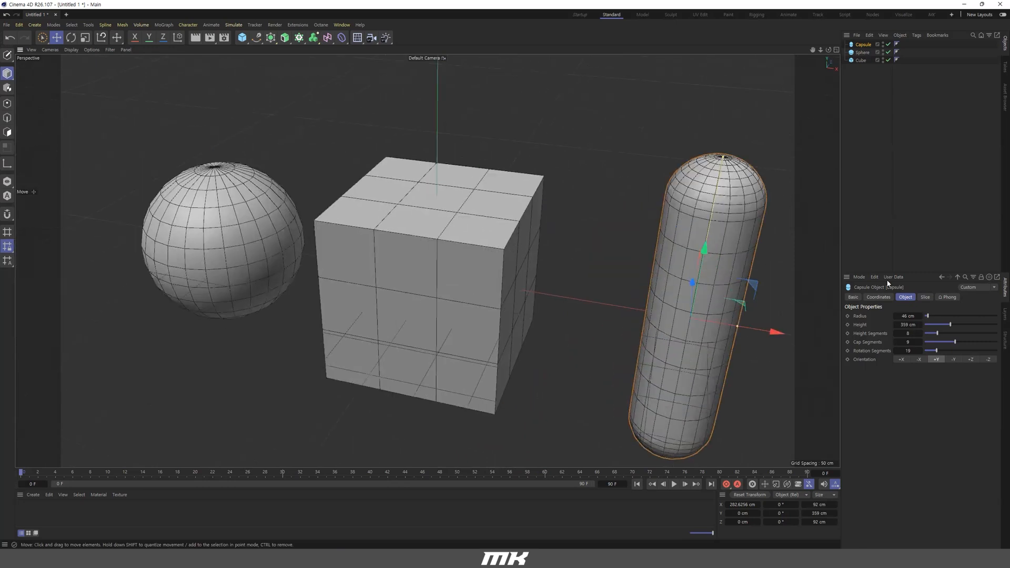
pyautogui.keyDown('alt'); pyautogui.moveTo(409, 238); pyautogui.dragTo(521, 122); pyautogui.keyUp('alt')
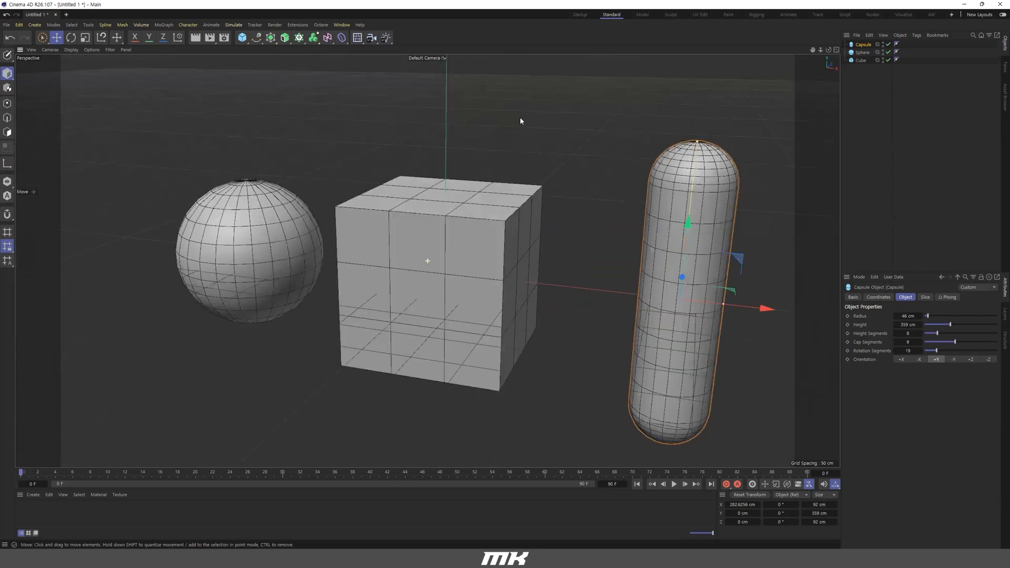
# Move the capsule closer to the cube, to about 222 cm on the X axis.
pyautogui.click(243, 39)
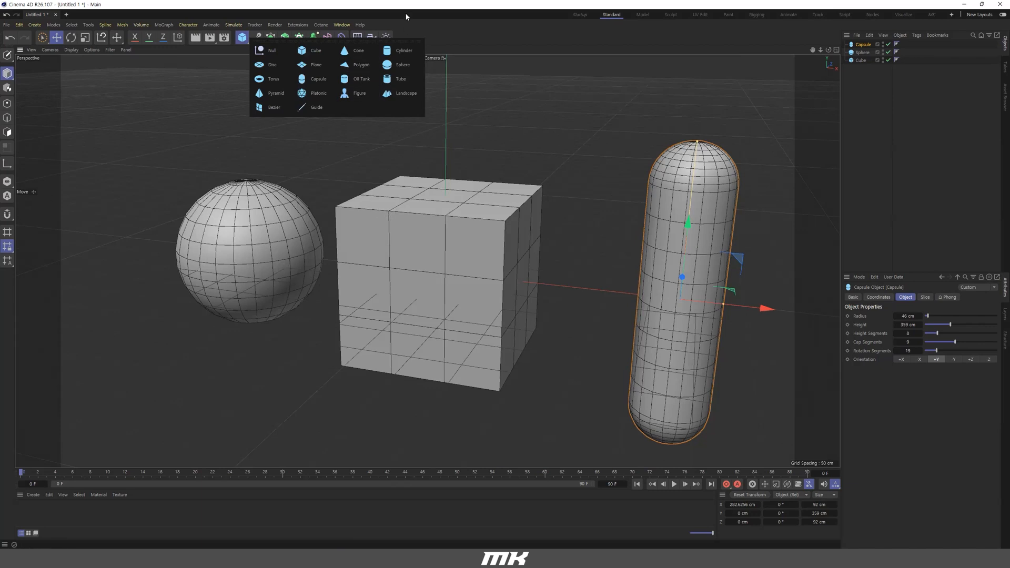
pyautogui.scroll(-3, 505, 189)
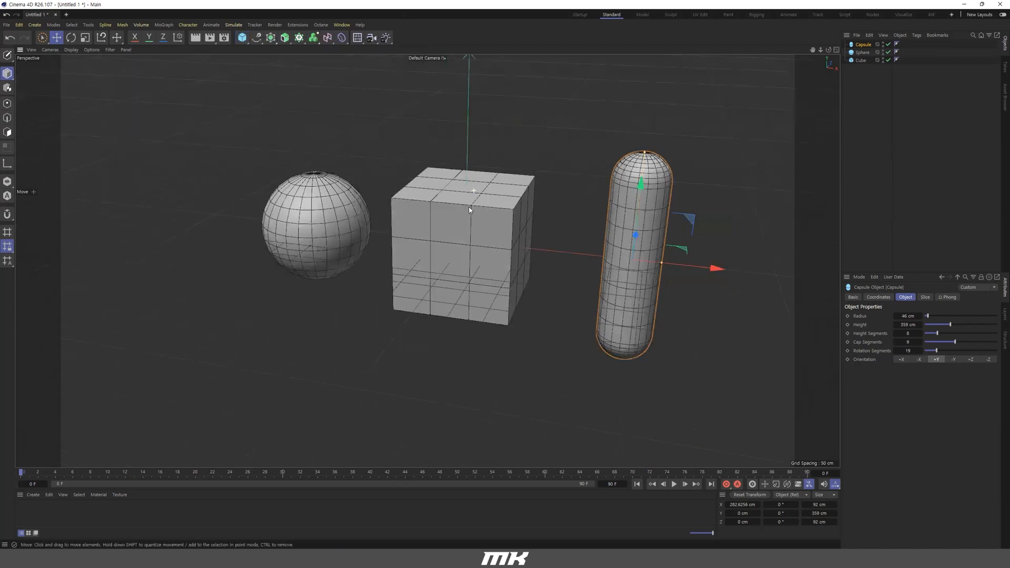
pyautogui.scroll(3, 469, 207)
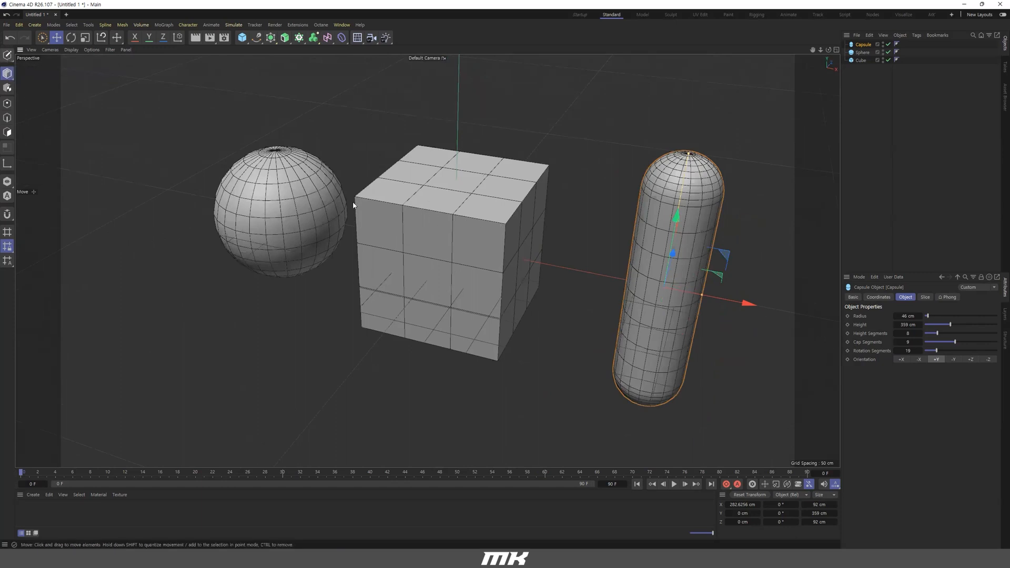
pyautogui.keyDown('alt'); pyautogui.moveTo(425, 228); pyautogui.dragTo(464, 236); pyautogui.keyUp('alt')
pyautogui.scroll(2, 769, 273)
pyautogui.moveTo(756, 300); pyautogui.dragTo(706, 297)
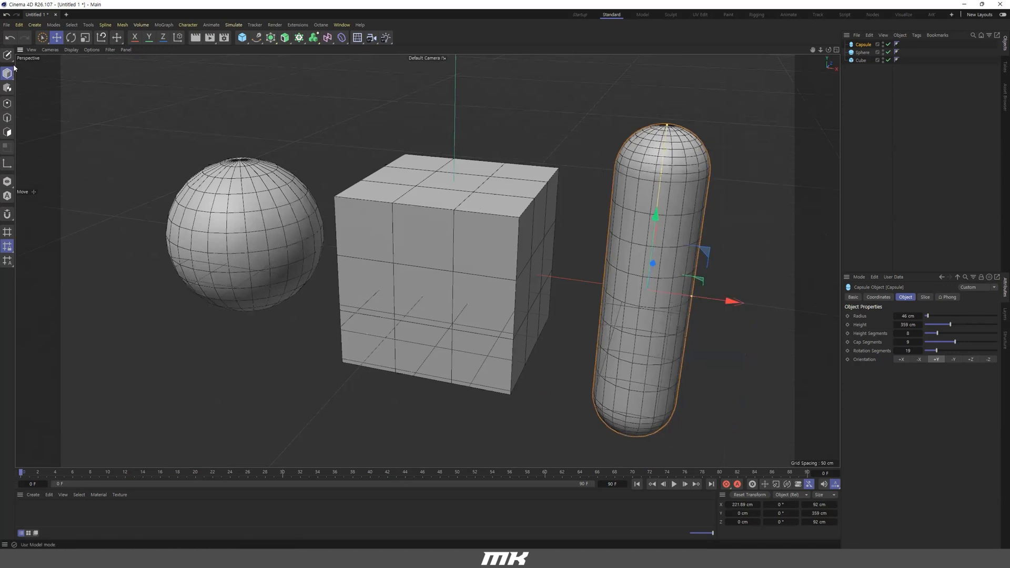
# Select the cube and convert it into an editable polygon object.
pyautogui.click(422, 221)
pyautogui.keyDown('alt'); pyautogui.moveTo(472, 230); pyautogui.dragTo(437, 232); pyautogui.keyUp('alt')
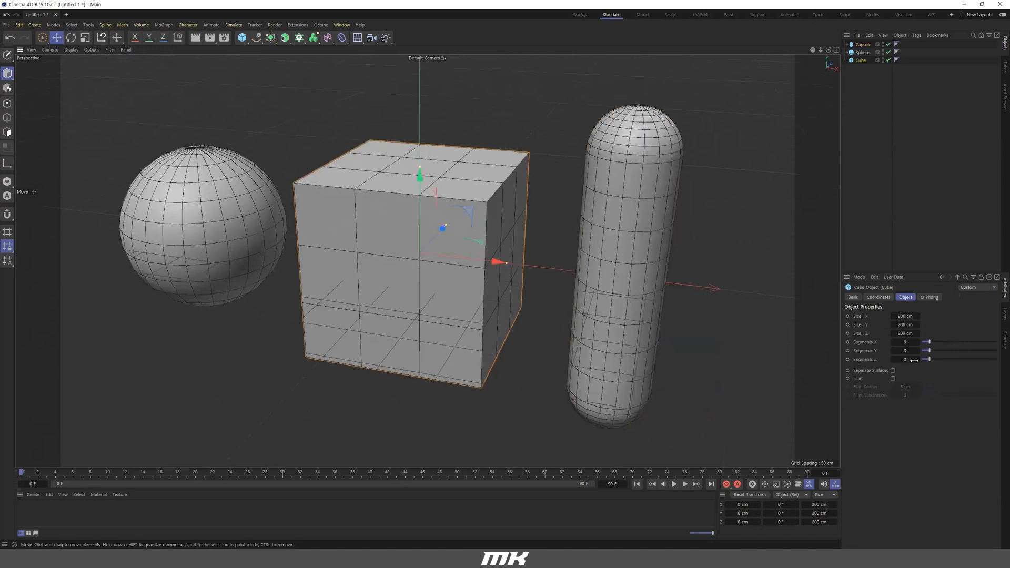
pyautogui.keyDown('alt'); pyautogui.moveTo(516, 260); pyautogui.dragTo(489, 266); pyautogui.keyUp('alt')
pyautogui.keyDown('alt'); pyautogui.moveTo(690, 282); pyautogui.dragTo(687, 303); pyautogui.keyUp('alt')
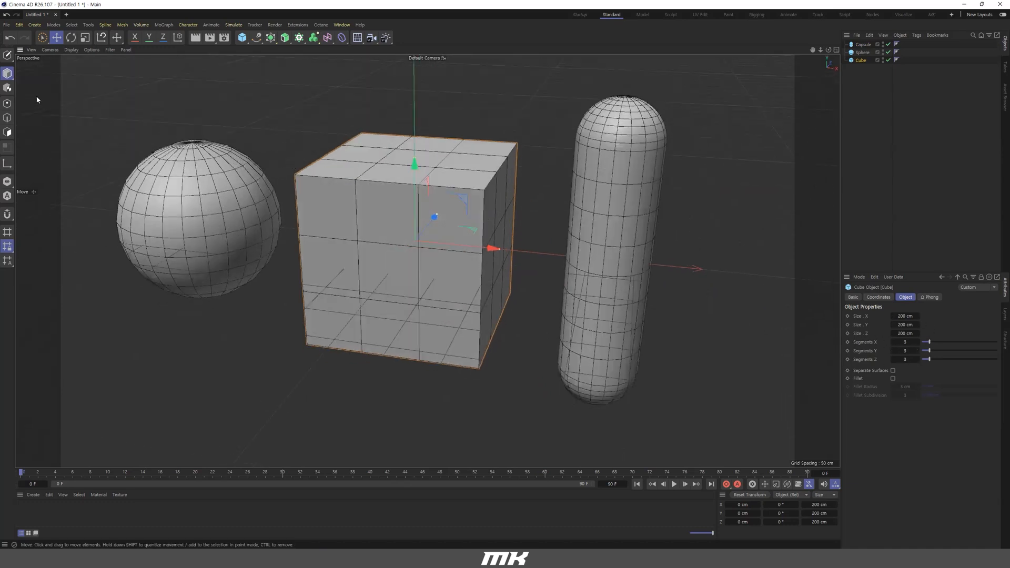
pyautogui.click(7, 55)
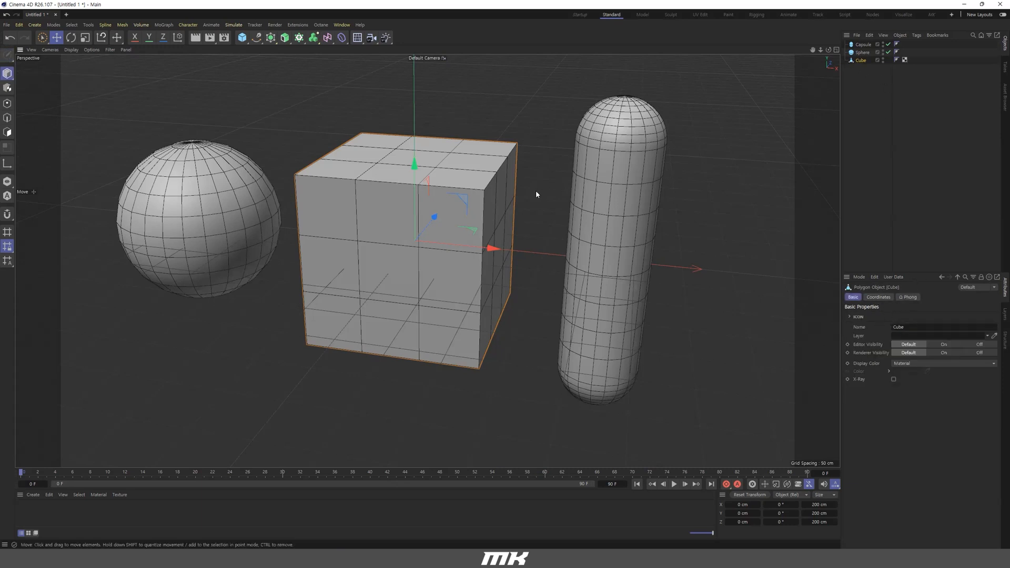
# In model mode, raise the whole cube about 2.8 cm, try moving it along X and undo that X move.
pyautogui.click(6, 76)
pyautogui.scroll(-3, 431, 205)
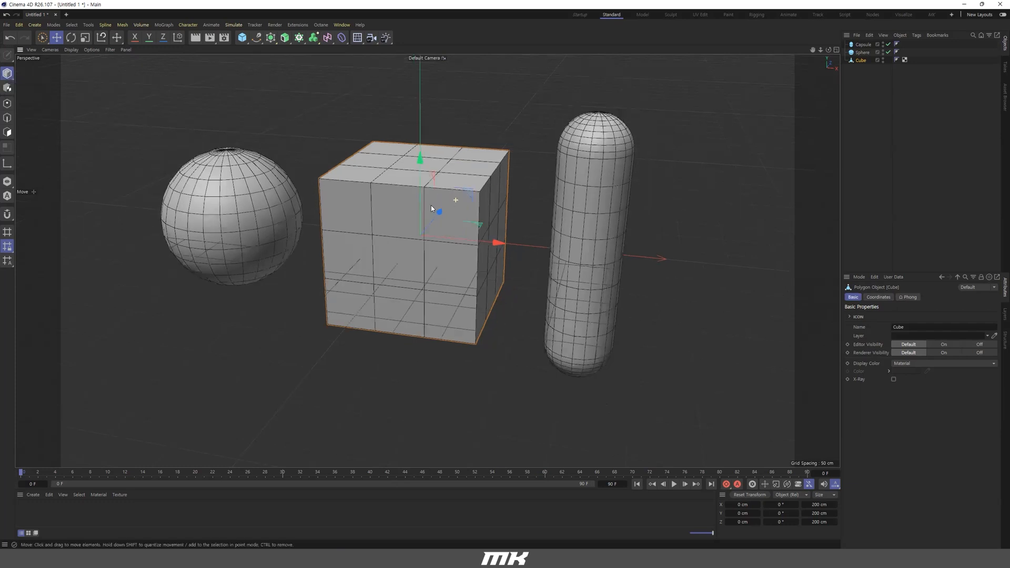
pyautogui.moveTo(425, 179); pyautogui.dragTo(424, 178)
pyautogui.moveTo(501, 257); pyautogui.dragTo(473, 253)
pyautogui.hotkey('ctrl', 'z')
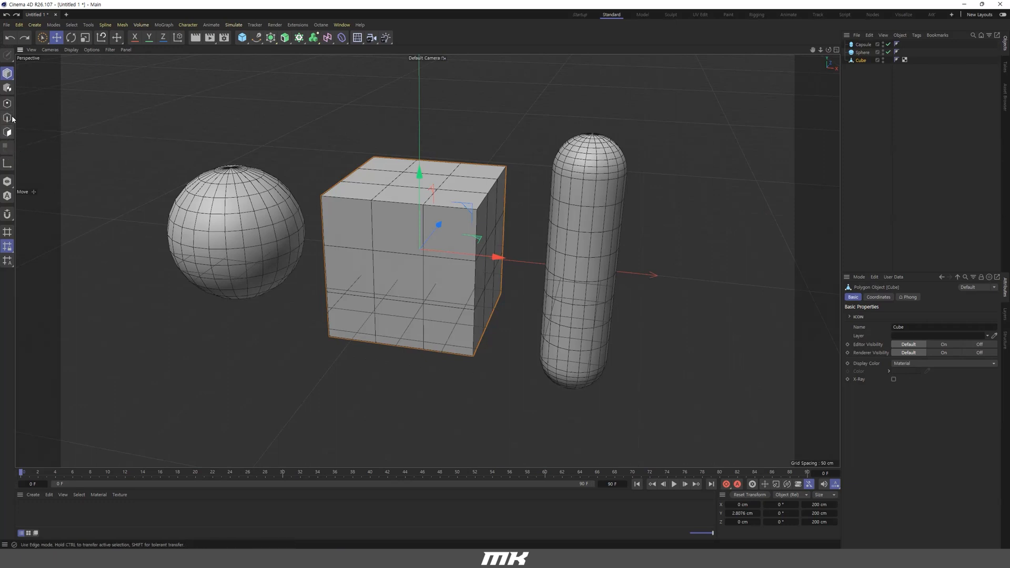
# In polygon mode, try raising the centre polygon of the cube's top face and undo the move.
pyautogui.click(9, 135)
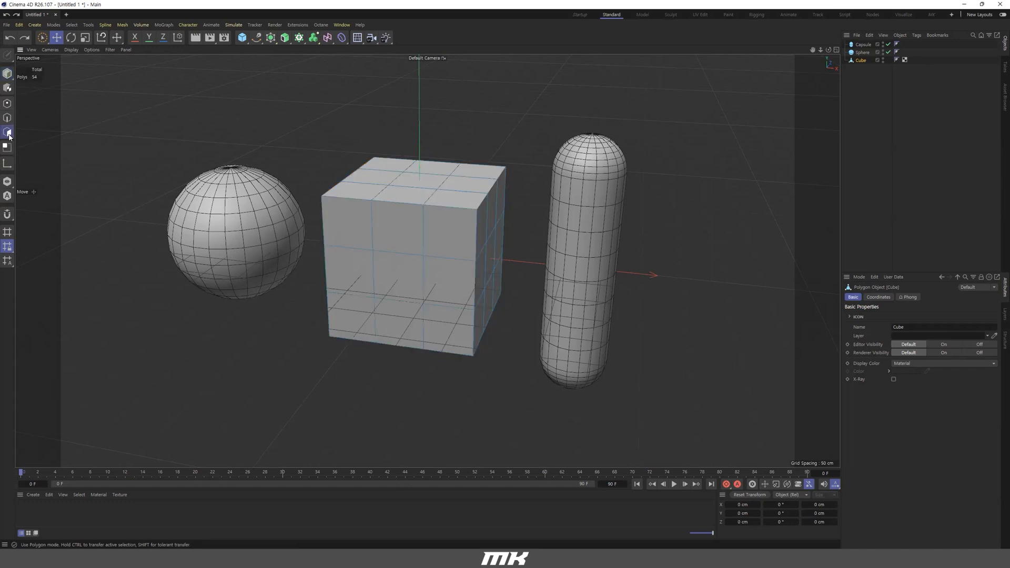
pyautogui.click(419, 180)
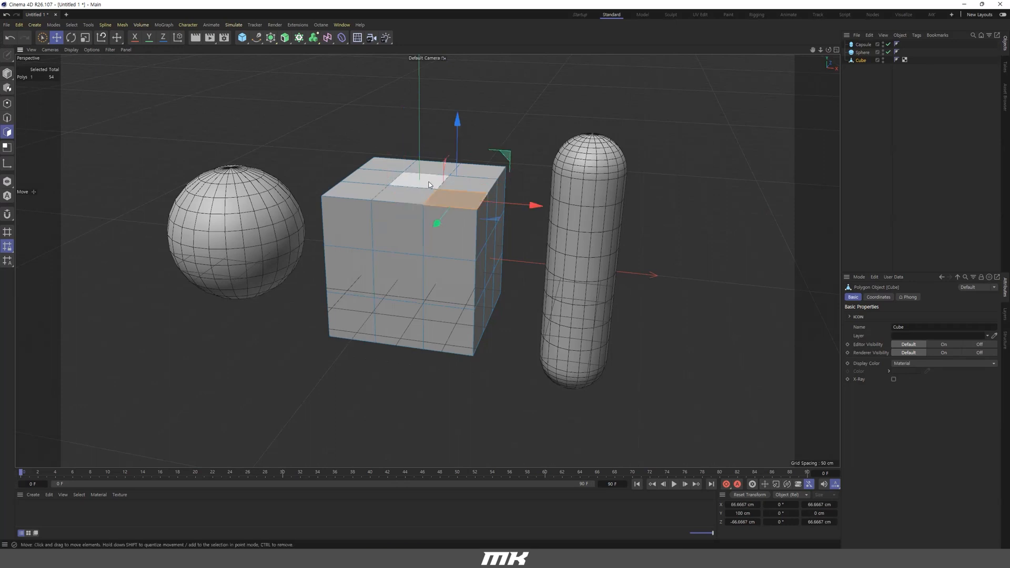
pyautogui.moveTo(419, 114); pyautogui.dragTo(420, 88)
pyautogui.hotkey('ctrl', 'z')
# In point mode, try moving a single point of the cube's top face and undo the change.
pyautogui.press('Return')
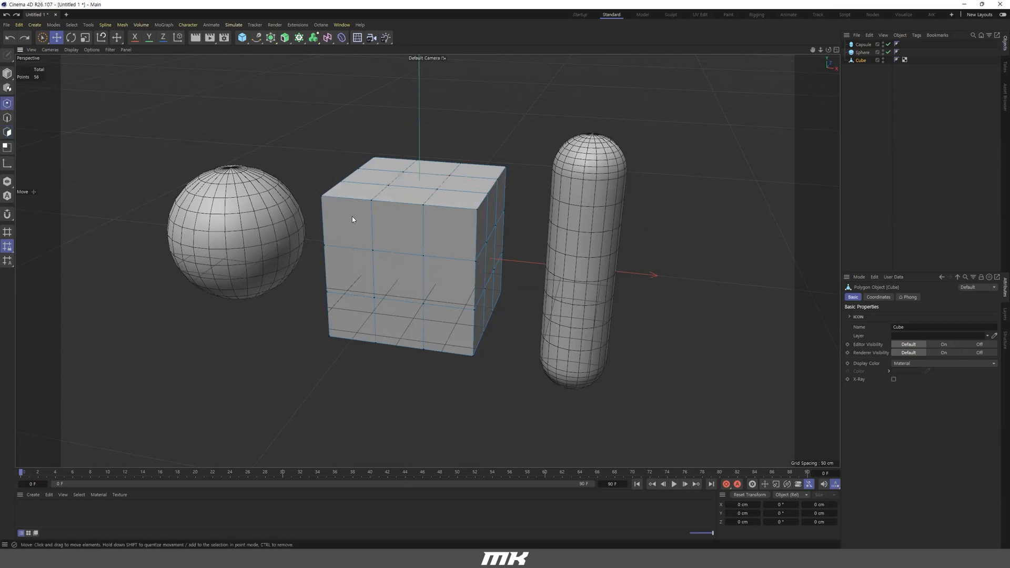
pyautogui.click(358, 169)
pyautogui.keyDown('alt'); pyautogui.moveTo(363, 172); pyautogui.dragTo(431, 198); pyautogui.keyUp('alt')
pyautogui.moveTo(431, 164)
pyautogui.mouseDown()
pyautogui.moveTo(438, 168)
pyautogui.moveTo(412, 168)
pyautogui.moveTo(475, 167)
pyautogui.moveTo(413, 162)
pyautogui.moveTo(438, 162)
pyautogui.mouseUp()
pyautogui.hotkey('ctrl', 'z')
pyautogui.hotkey('ctrl', 'z')
pyautogui.hotkey('ctrl', 'z')
# In edge mode, select two opposite edges of the centre polygon on the cube's top face.
pyautogui.click(7, 117)
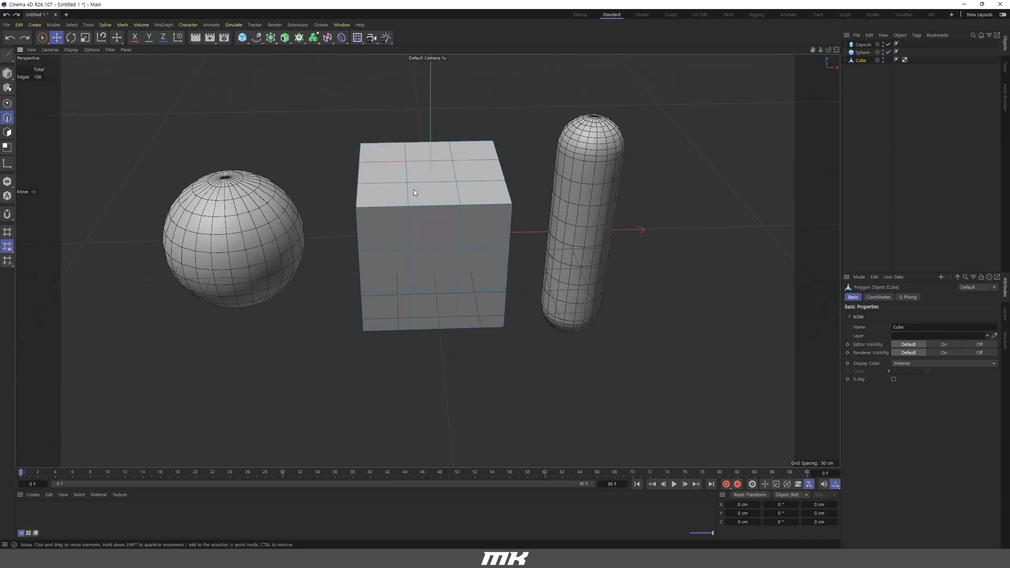
pyautogui.click(435, 182)
pyautogui.keyDown('shift'); pyautogui.click(429, 160); pyautogui.keyUp('shift')
pyautogui.keyDown('alt'); pyautogui.moveTo(446, 185); pyautogui.dragTo(446, 214); pyautogui.keyUp('alt')
pyautogui.scroll(3, 447, 214)
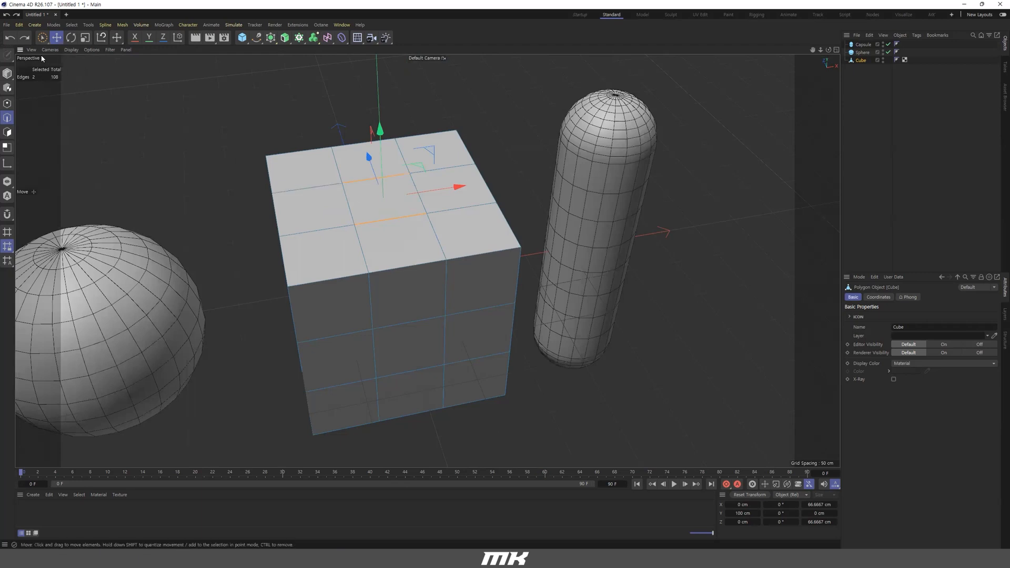
# With the Live Selection tool, select all six edges along the two inner X-direction lines of the cube's top face.
pyautogui.click(42, 37)
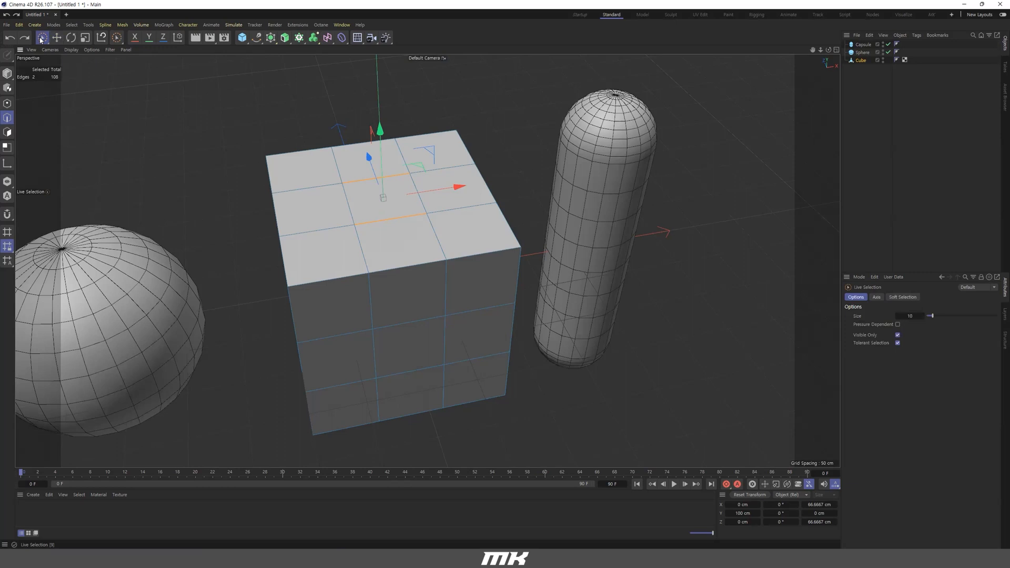
pyautogui.click(311, 190)
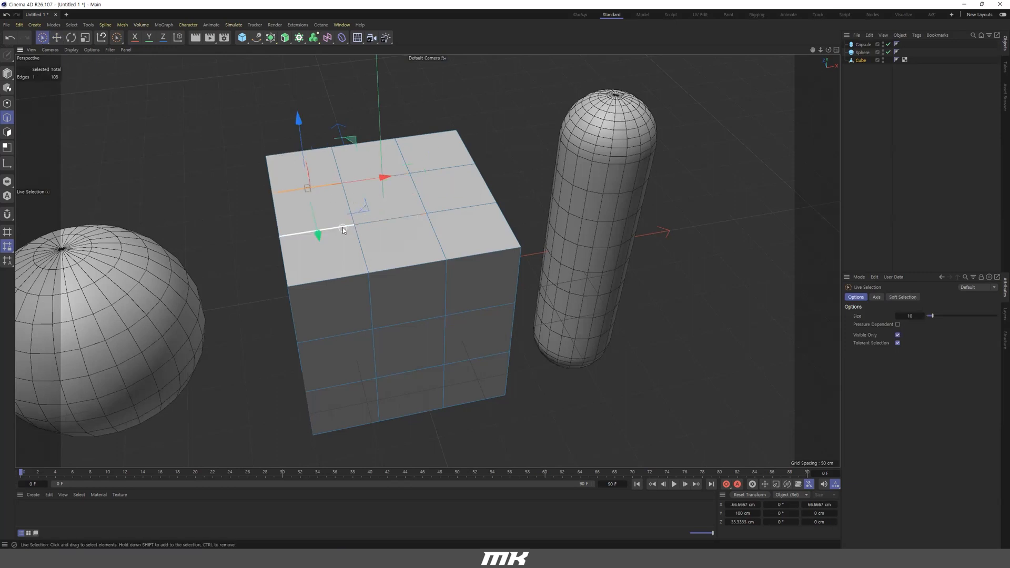
pyautogui.keyDown('shift'); pyautogui.click(392, 219); pyautogui.keyUp('shift')
pyautogui.keyDown('shift'); pyautogui.click(404, 175); pyautogui.keyUp('shift')
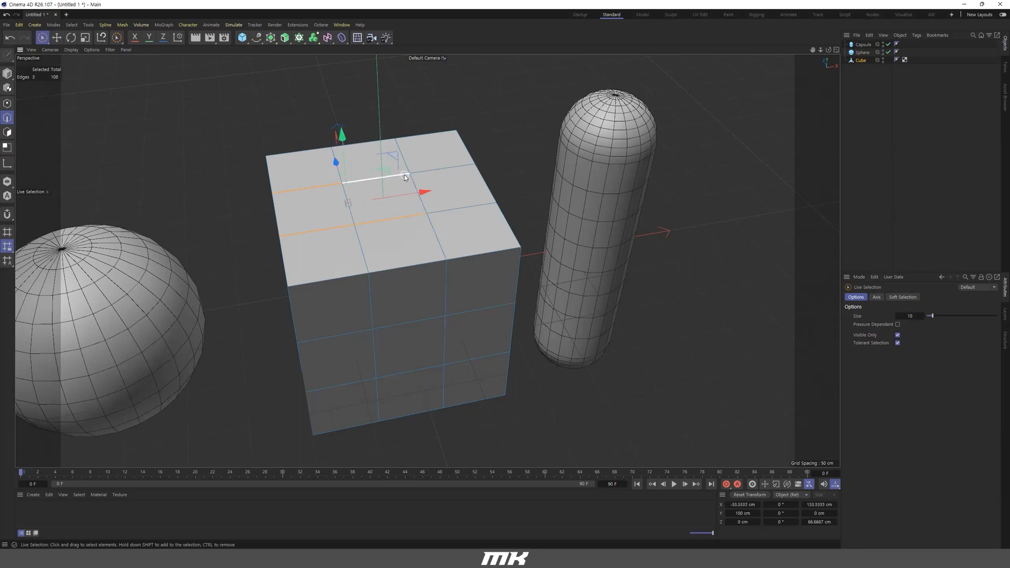
pyautogui.keyDown('shift'); pyautogui.click(429, 173); pyautogui.keyUp('shift')
pyautogui.keyDown('shift'); pyautogui.click(454, 210); pyautogui.keyUp('shift')
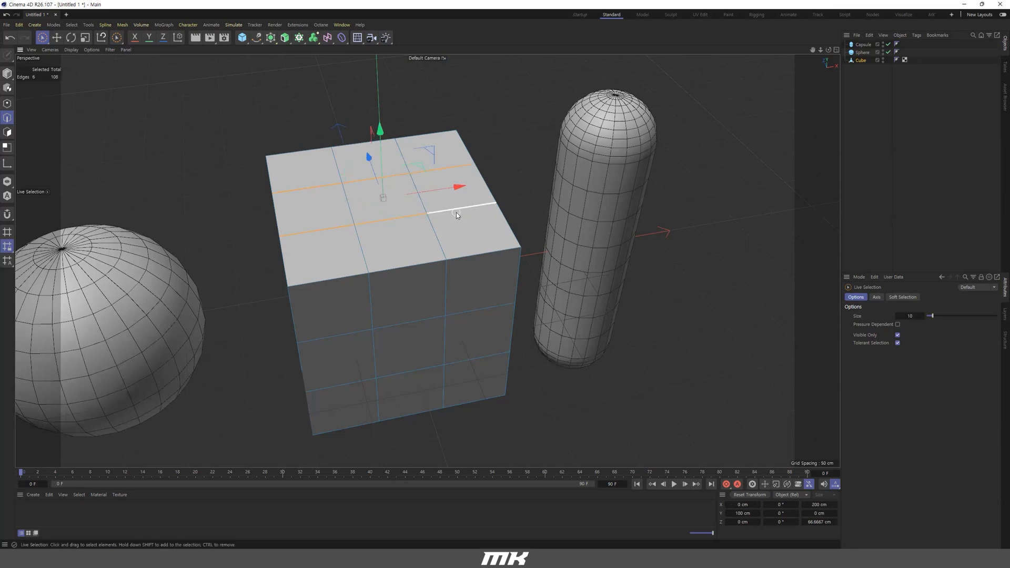
# Remove four edges from the selection, keeping only the two edges on the sphere's side of the top face.
pyautogui.keyDown('ctrl'); pyautogui.click(453, 213); pyautogui.keyUp('ctrl')
pyautogui.keyDown('ctrl'); pyautogui.click(442, 169); pyautogui.keyUp('ctrl')
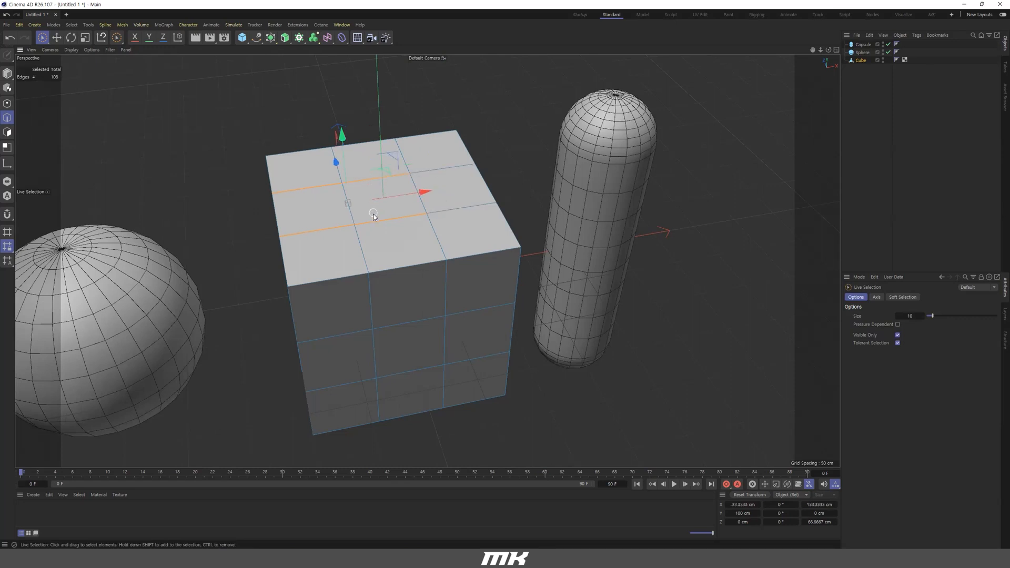
pyautogui.keyDown('ctrl'); pyautogui.click(371, 176); pyautogui.keyUp('ctrl')
pyautogui.keyDown('ctrl'); pyautogui.click(386, 222); pyautogui.keyUp('ctrl')
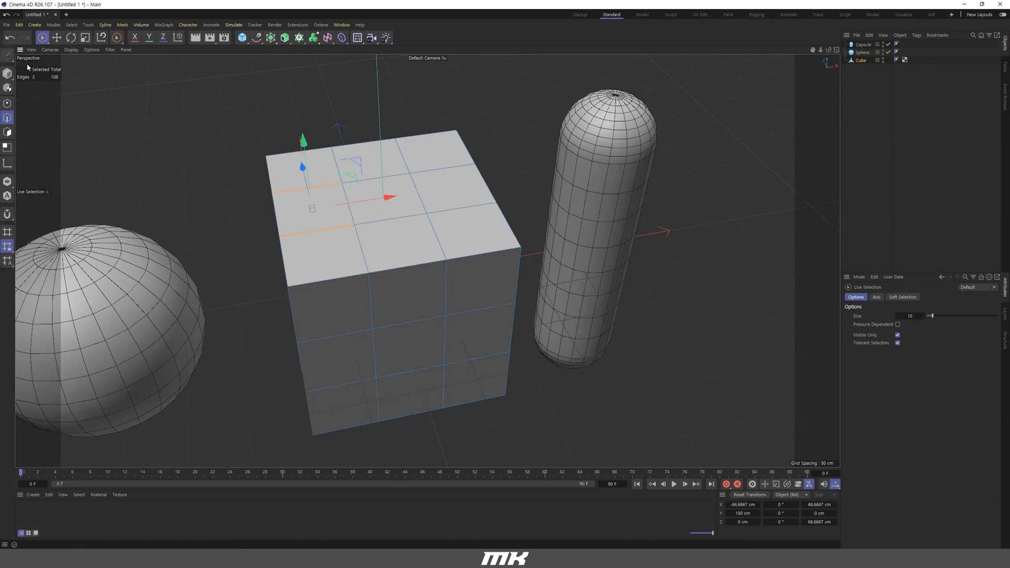
# Extend the selection to all inner edges of the top face, and replace it with the inner edges of the front face.
pyautogui.moveTo(392, 238)
pyautogui.keyDown('shift'); pyautogui.mouseDown()
pyautogui.moveTo(364, 231)
pyautogui.moveTo(337, 171)
pyautogui.mouseUp(); pyautogui.keyUp('shift')
pyautogui.keyDown('shift'); pyautogui.moveTo(407, 173); pyautogui.dragTo(435, 221); pyautogui.keyUp('shift')
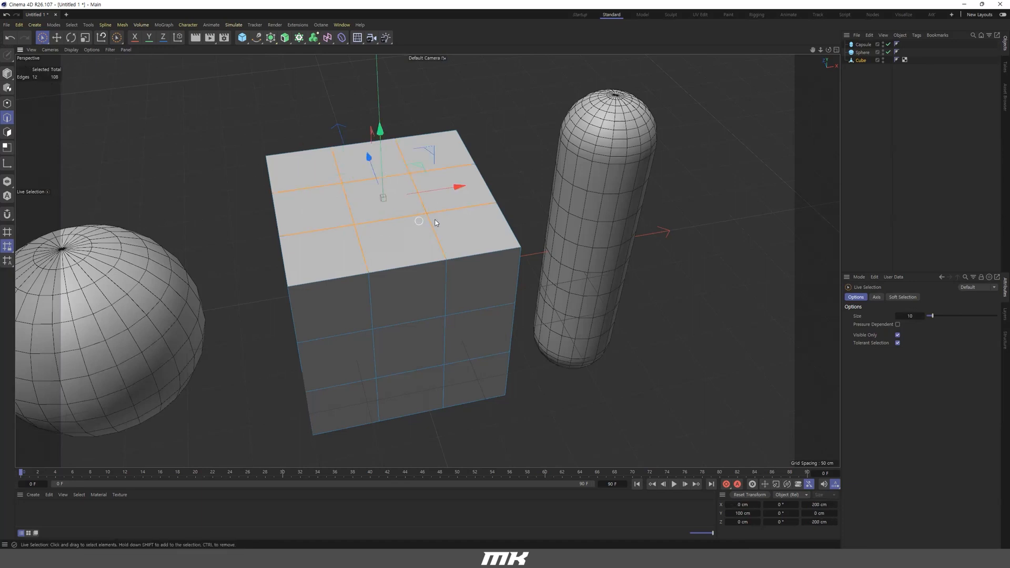
pyautogui.moveTo(372, 337)
pyautogui.mouseDown()
pyautogui.moveTo(447, 319)
pyautogui.moveTo(445, 365)
pyautogui.moveTo(383, 372)
pyautogui.mouseUp()
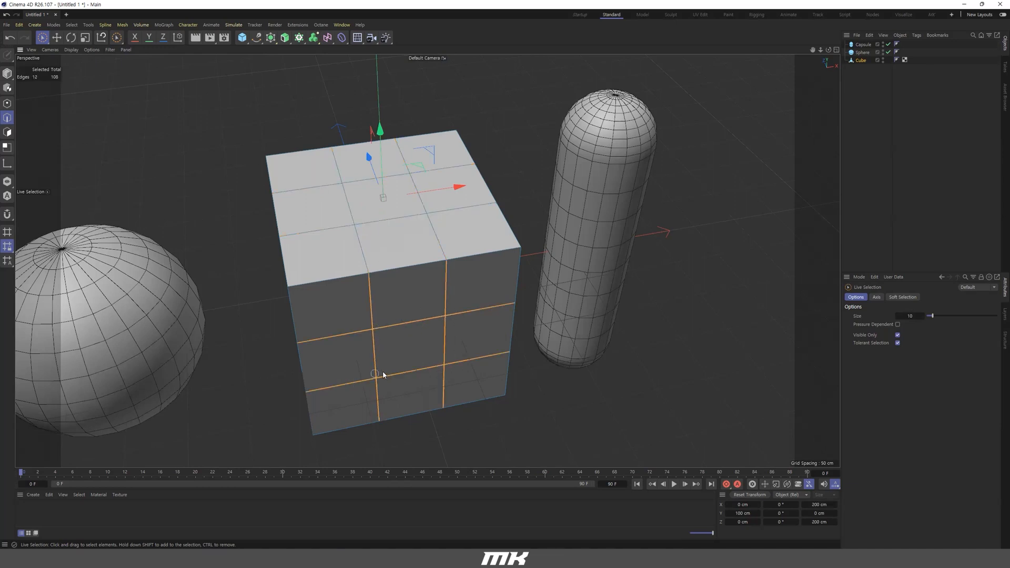
# In polygon mode, select all nine polygons of the cube's top face, try shifting them along X and undo the shift.
pyautogui.click(10, 132)
pyautogui.moveTo(397, 244)
pyautogui.mouseDown()
pyautogui.moveTo(366, 176)
pyautogui.moveTo(349, 182)
pyautogui.moveTo(500, 243)
pyautogui.mouseUp()
pyautogui.moveTo(457, 185); pyautogui.dragTo(507, 188)
pyautogui.hotkey('ctrl', 'z')
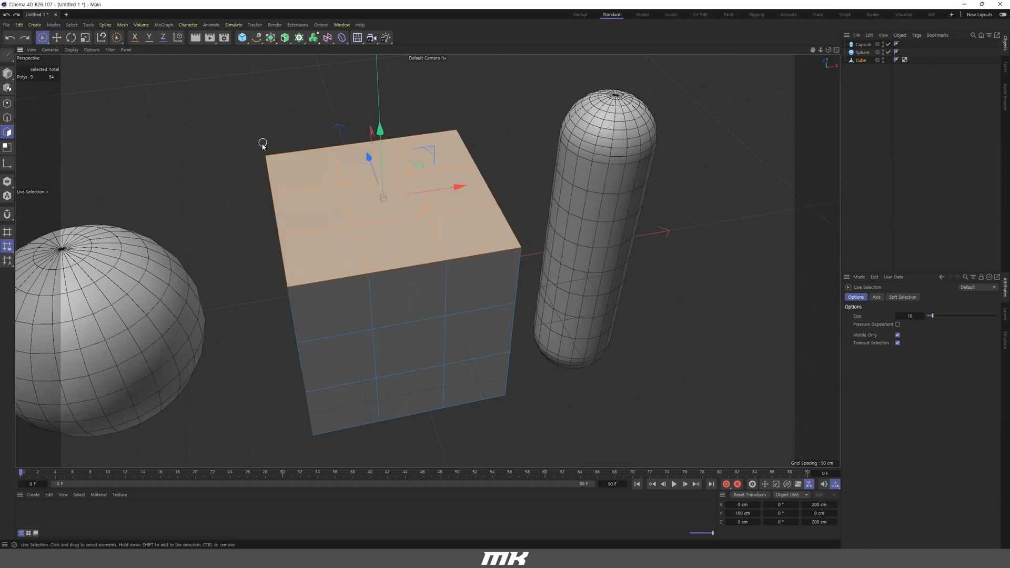
# With the Move tool, select individual polygons of the top face one at a time, ending on the middle one on the capsule's side.
pyautogui.click(57, 38)
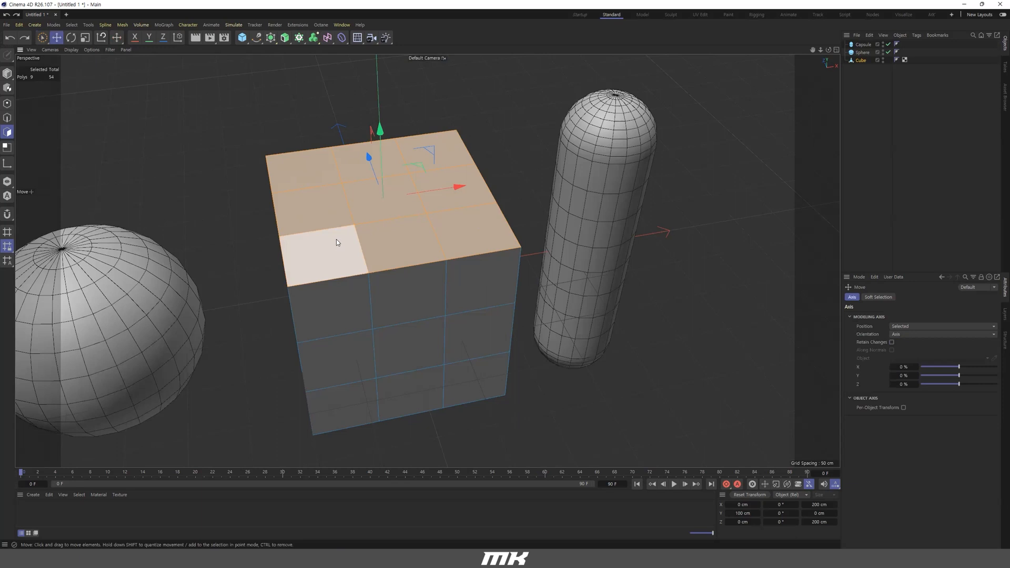
pyautogui.click(336, 239)
pyautogui.click(475, 238)
pyautogui.click(313, 213)
pyautogui.click(303, 171)
pyautogui.click(435, 153)
pyautogui.click(448, 186)
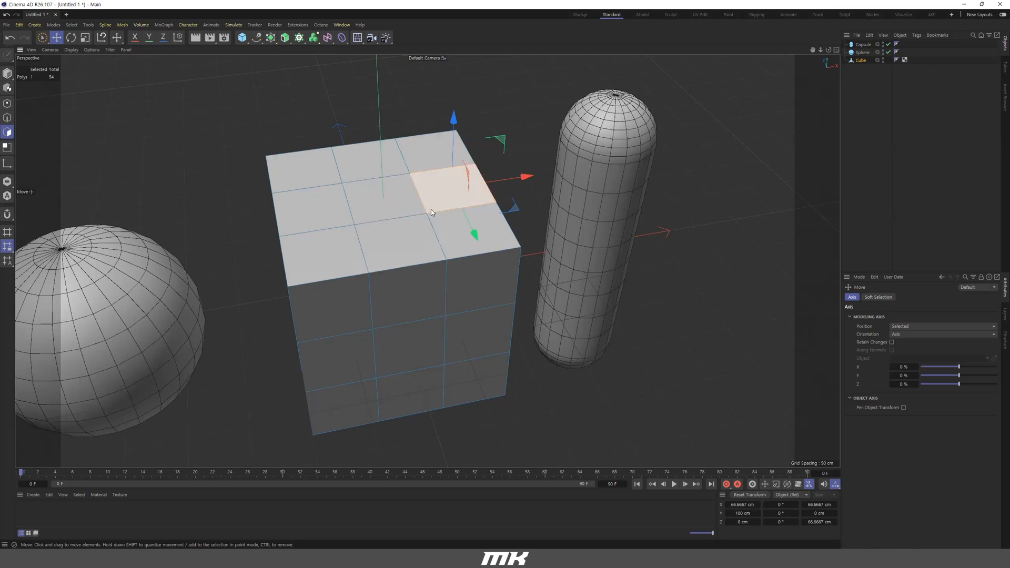
# Select the capsule, sphere and cube together and delete them from the scene.
pyautogui.scroll(-3, 396, 224)
pyautogui.scroll(-1, 396, 224)
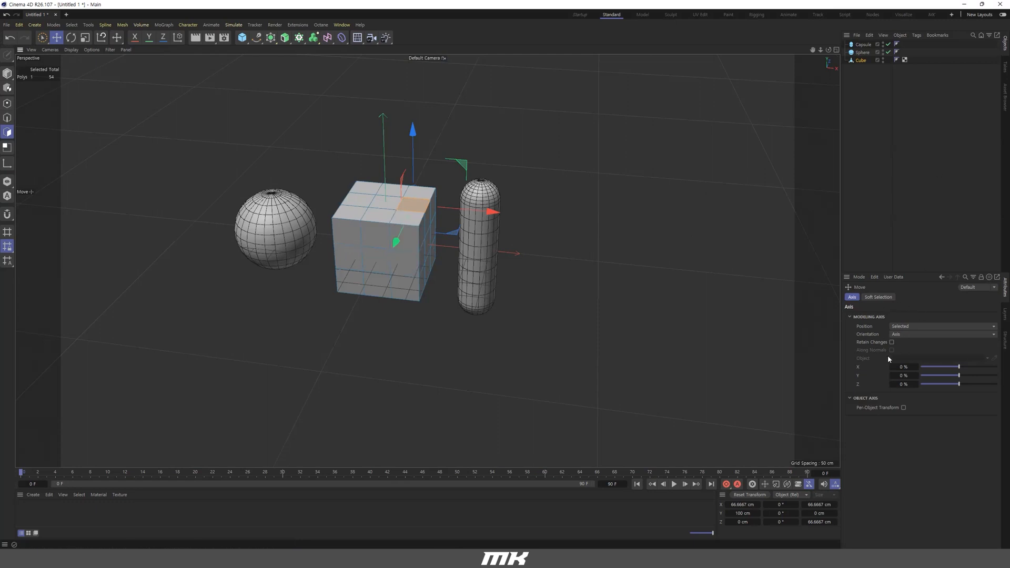
pyautogui.keyDown('alt'); pyautogui.moveTo(369, 208); pyautogui.dragTo(398, 215); pyautogui.keyUp('alt')
pyautogui.keyDown('alt'); pyautogui.moveTo(397, 215); pyautogui.dragTo(449, 232, button='right'); pyautogui.keyUp('alt')
pyautogui.moveTo(864, 79); pyautogui.dragTo(852, 43)
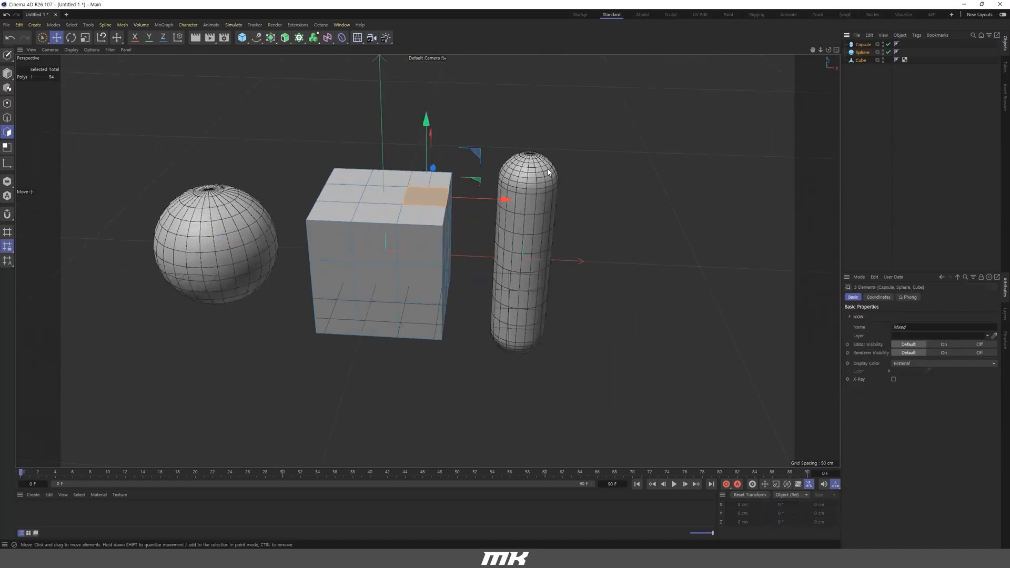
pyautogui.press('Delete')
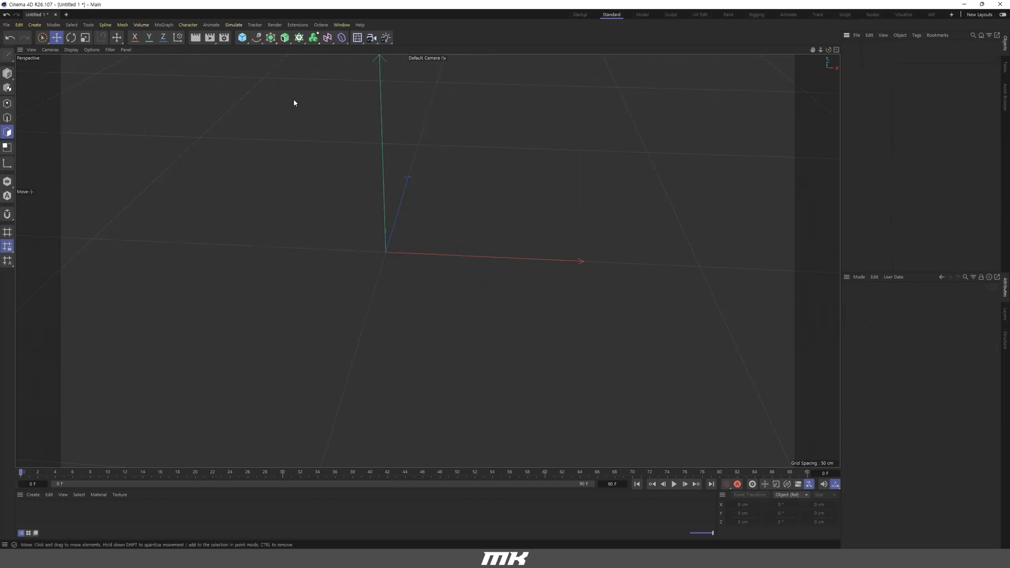
# Add a new cube primitive to the empty scene and view it up close at an angle.
pyautogui.click(242, 37)
pyautogui.click(295, 51)
pyautogui.keyDown('alt'); pyautogui.moveTo(468, 255); pyautogui.dragTo(405, 245); pyautogui.keyUp('alt')
pyautogui.scroll(5, 444, 241)
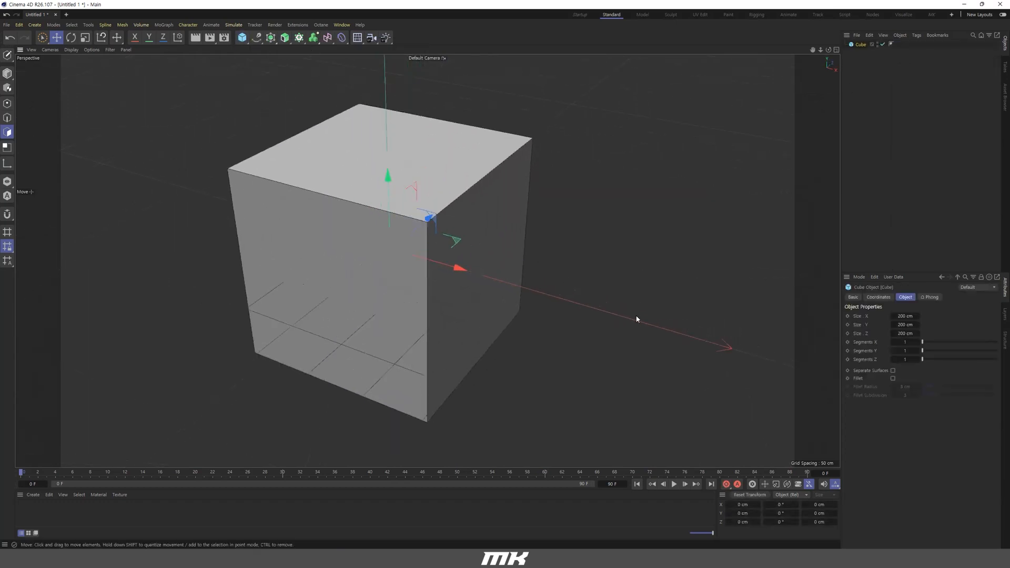
# Enable Separate Surfaces on the cube, make it editable and expand its hierarchy to list the individual faces.
pyautogui.click(893, 371)
pyautogui.click(894, 371)
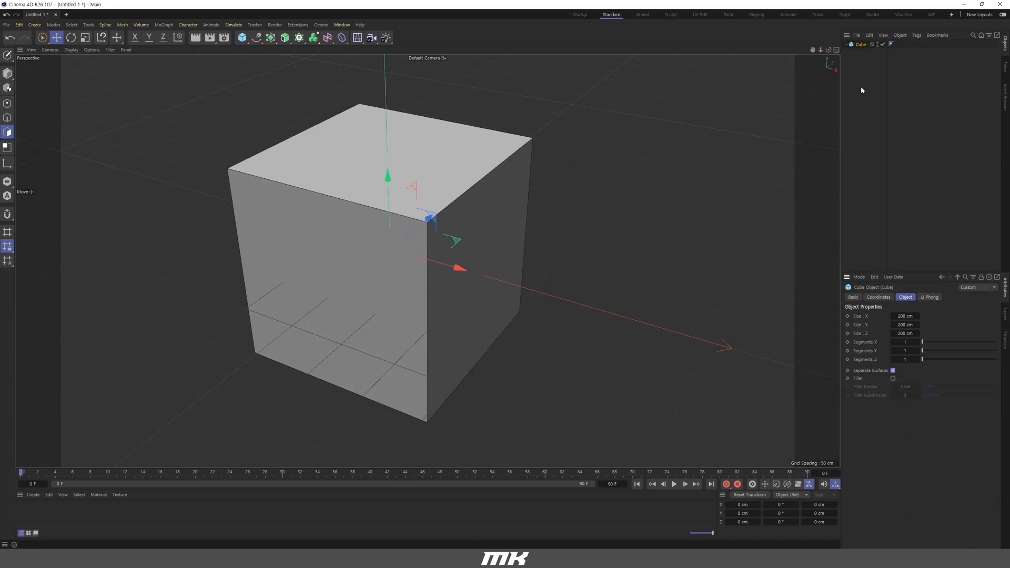
pyautogui.click(7, 55)
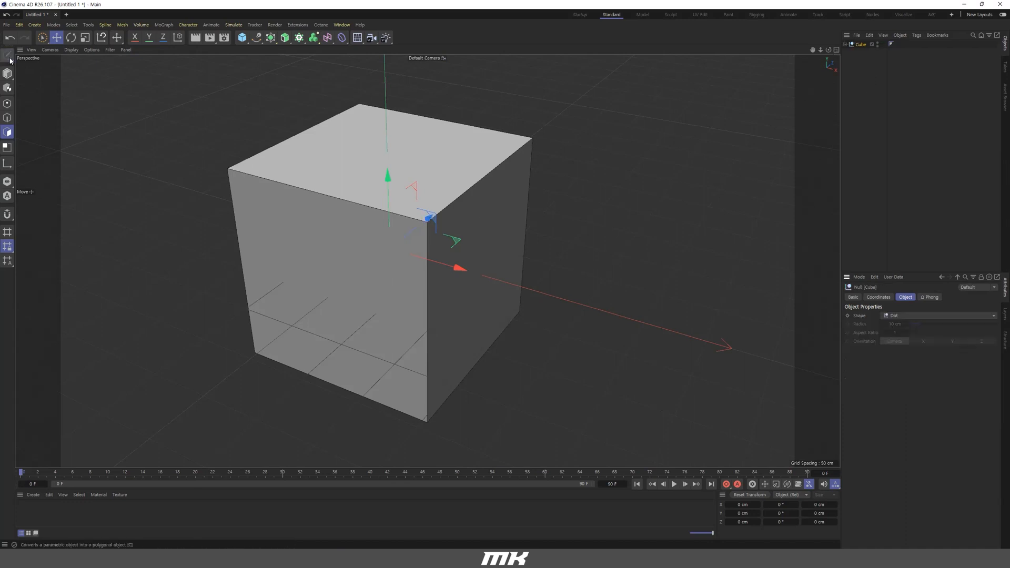
pyautogui.click(845, 45)
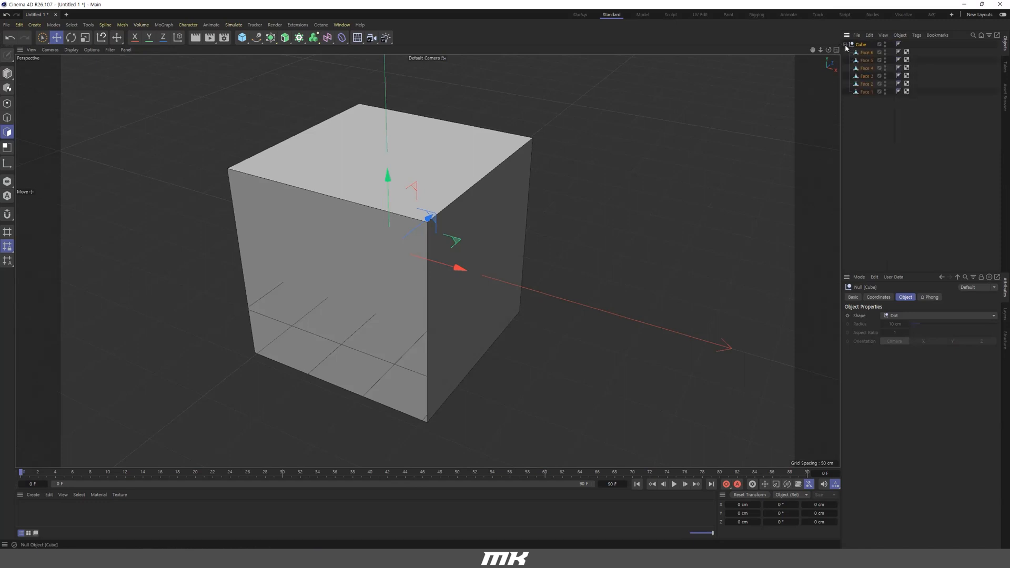
# Select the cube's separated face objects one after another, ending on Face 1, and fit the whole scene in view.
pyautogui.click(865, 60)
pyautogui.click(867, 69)
pyautogui.click(866, 83)
pyautogui.click(866, 91)
pyautogui.press('h')
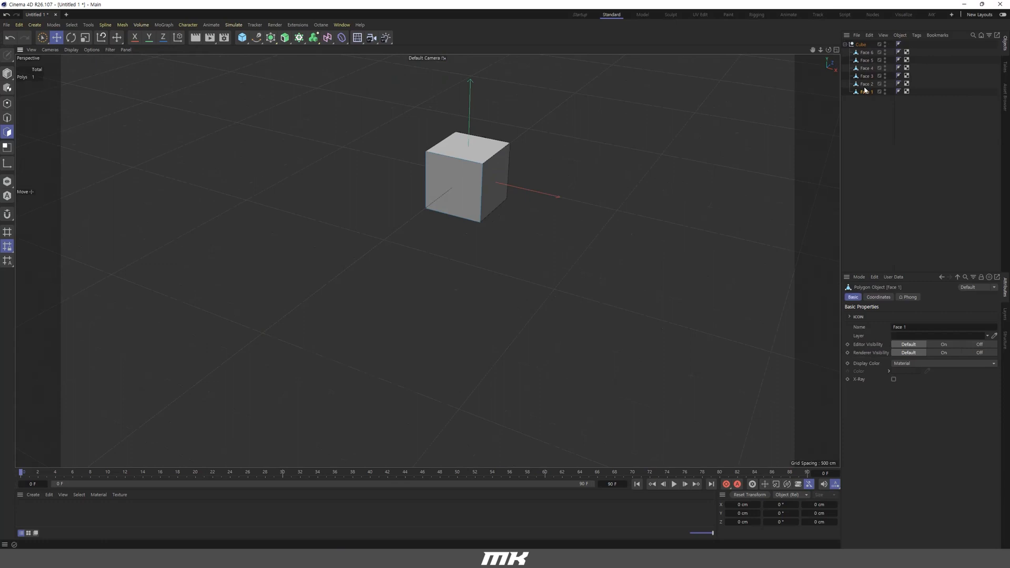
# In Model mode, move Face 1 forward out of the cube along Z and Face 2 to about 452 cm along Z.
pyautogui.click(8, 73)
pyautogui.moveTo(502, 159); pyautogui.dragTo(455, 187)
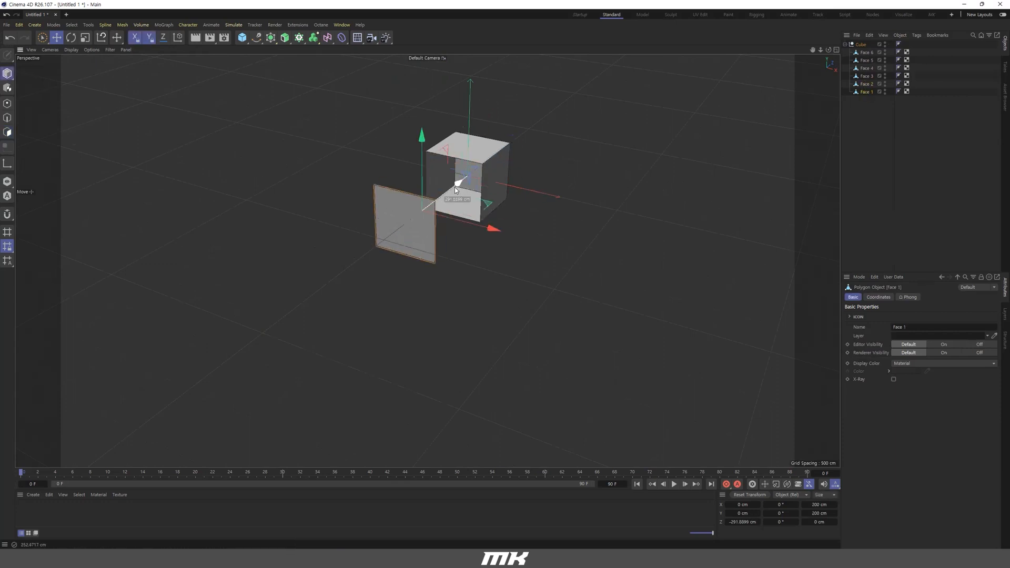
pyautogui.click(508, 206)
pyautogui.moveTo(516, 138); pyautogui.dragTo(538, 178)
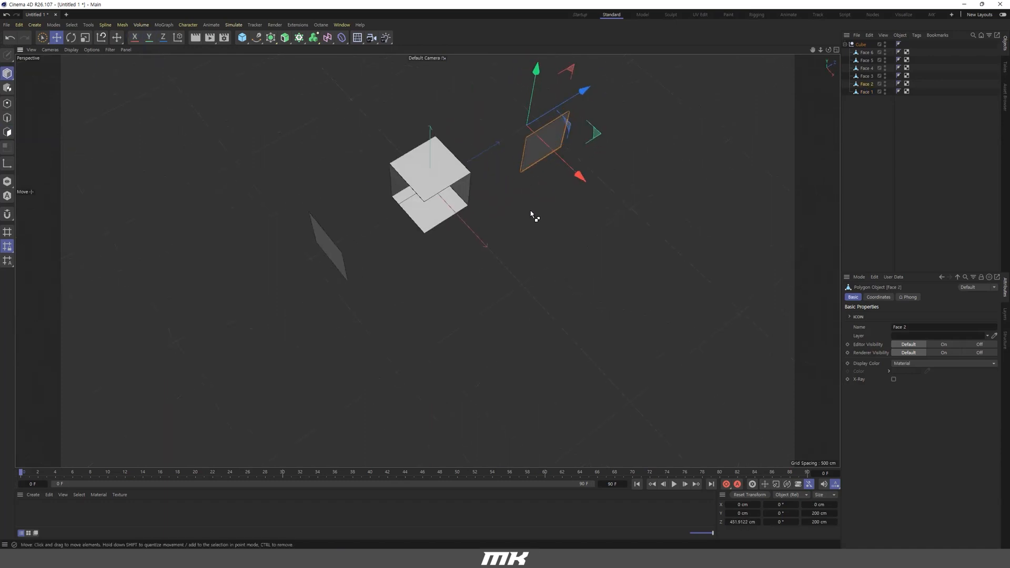
# Undo the face moves, the conversion to editable and the Separate Surfaces option to restore the plain parametric cube.
pyautogui.hotkey('ctrl', 'z')
pyautogui.hotkey('ctrl', 'z')
pyautogui.hotkey('ctrl', 'z')
pyautogui.hotkey('ctrl', 'z')
pyautogui.hotkey('ctrl', 'z')
pyautogui.hotkey('ctrl', 'z')
pyautogui.hotkey('ctrl', 'z')
pyautogui.hotkey('ctrl', 'z')
pyautogui.hotkey('ctrl', 'z')
pyautogui.hotkey('ctrl', 'z')
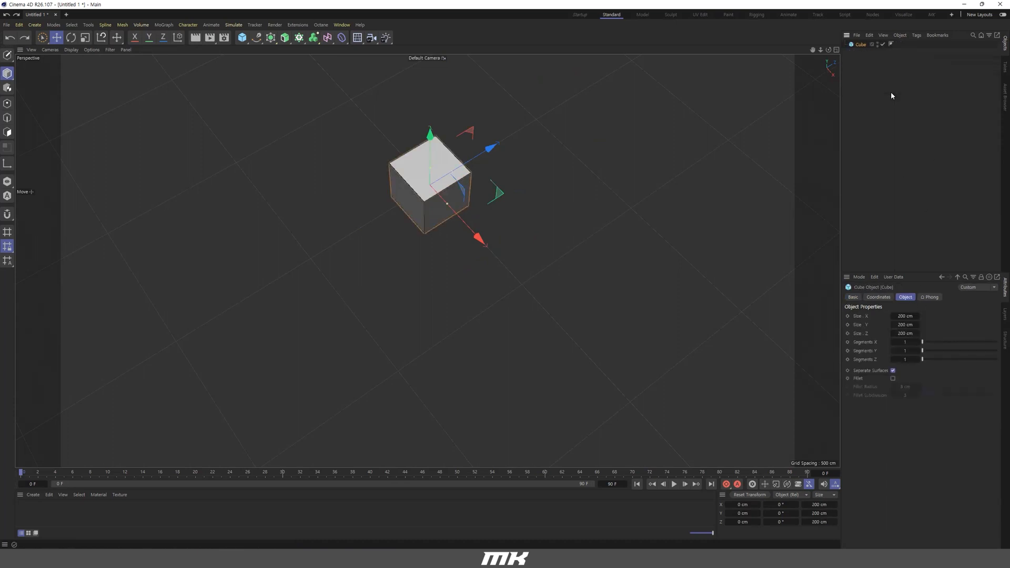
pyautogui.hotkey('ctrl', 'z')
pyautogui.hotkey('ctrl', 'z')
pyautogui.hotkey('ctrl', 'z')
pyautogui.hotkey('ctrl', 'z')
pyautogui.hotkey('ctrl', 'z')
pyautogui.hotkey('ctrl', 'z')
pyautogui.hotkey('ctrl', 'z')
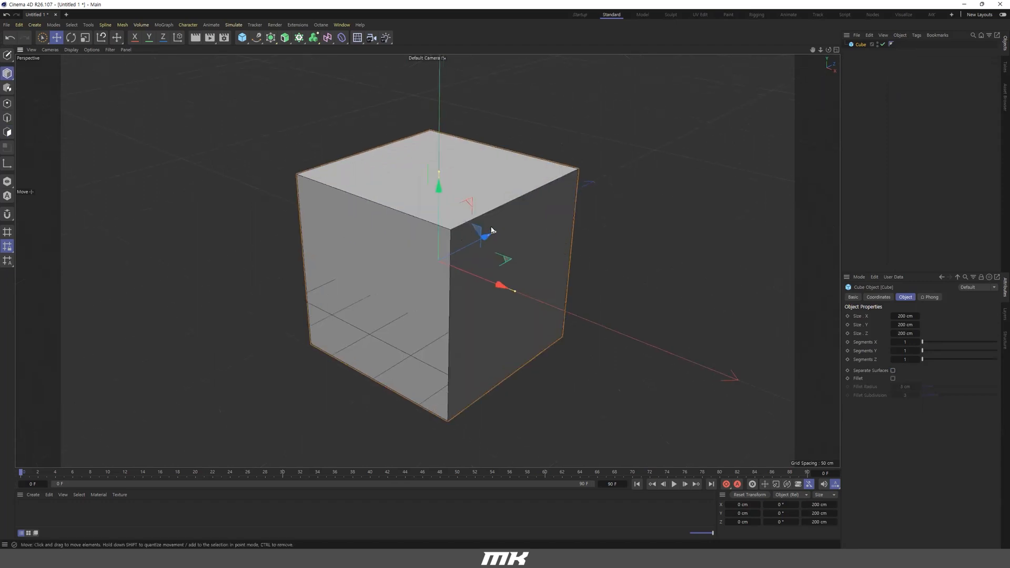
pyautogui.hotkey('ctrl', 'z')
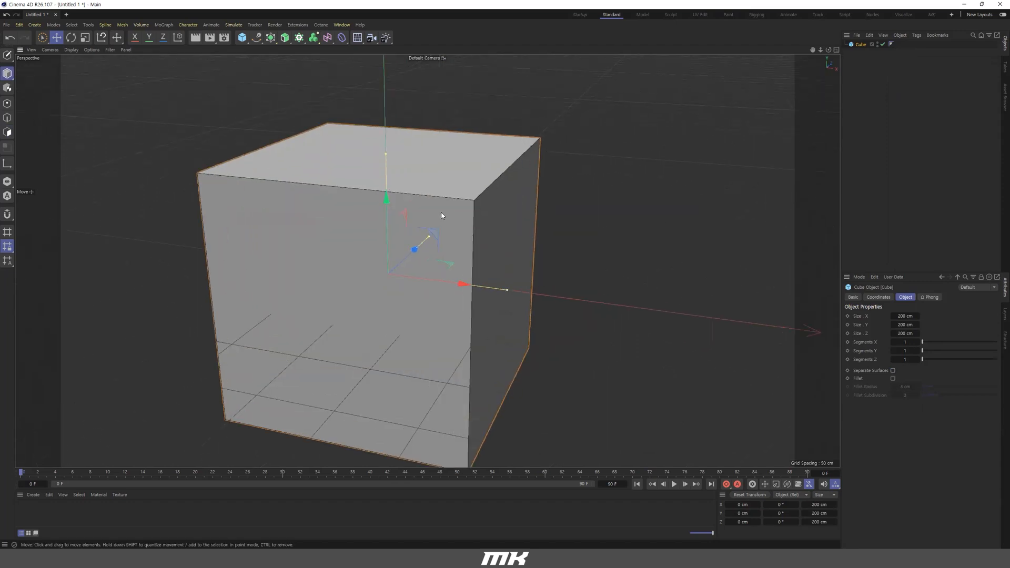
pyautogui.hotkey('ctrl', 'z')
pyautogui.hotkey('ctrl', 'z')
pyautogui.hotkey('ctrl', 'z')
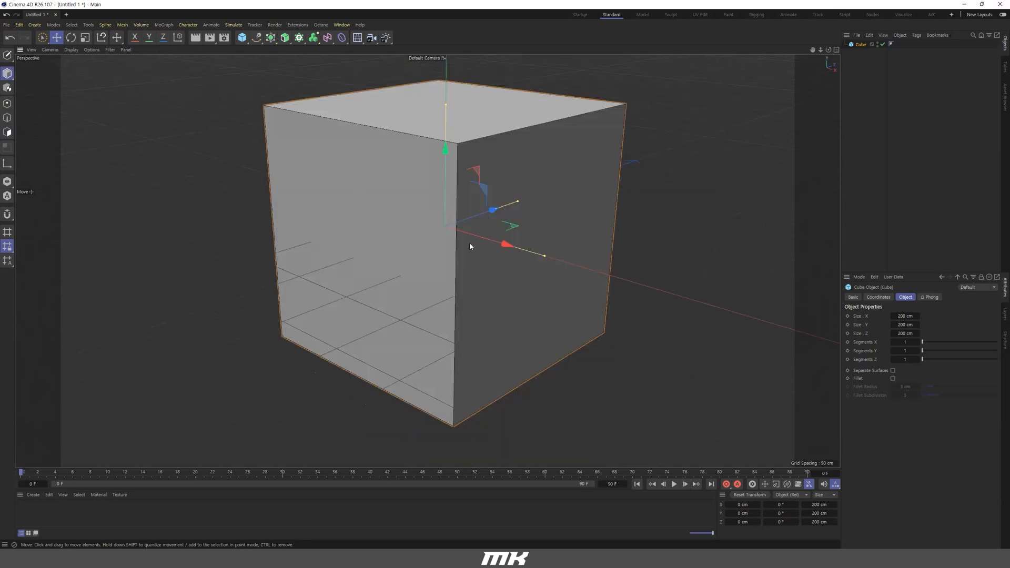
pyautogui.hotkey('ctrl', 'z')
# Enable Fillet on the cube and render a close view of its rounded corner.
pyautogui.click(893, 378)
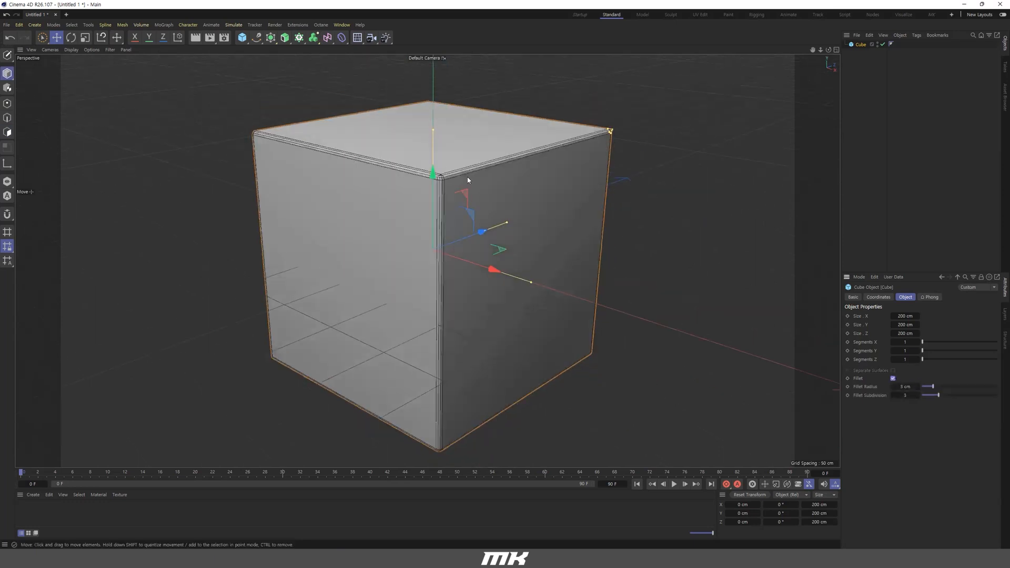
pyautogui.scroll(6, 469, 177)
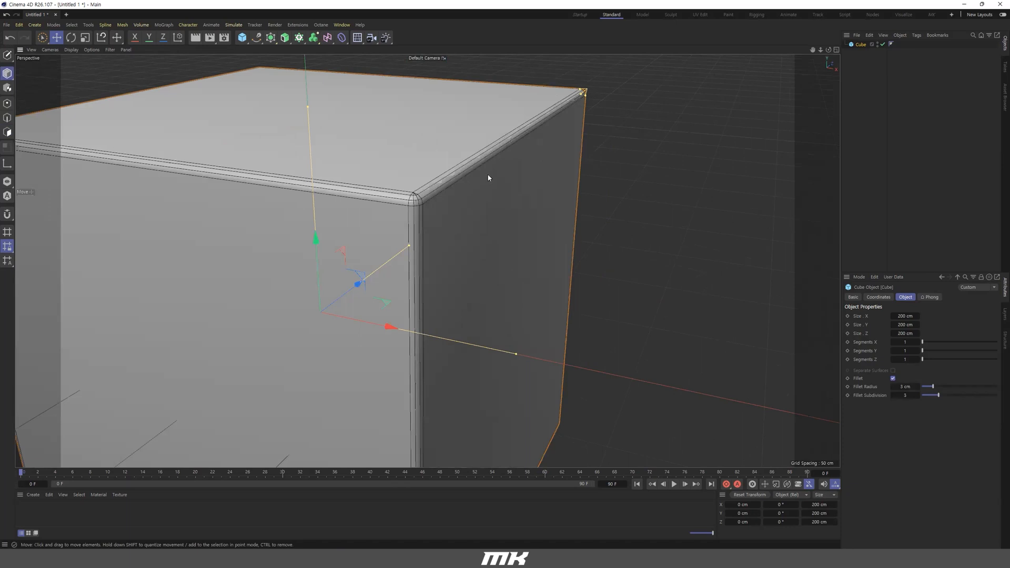
pyautogui.scroll(-5, 526, 211)
pyautogui.scroll(6, 550, 221)
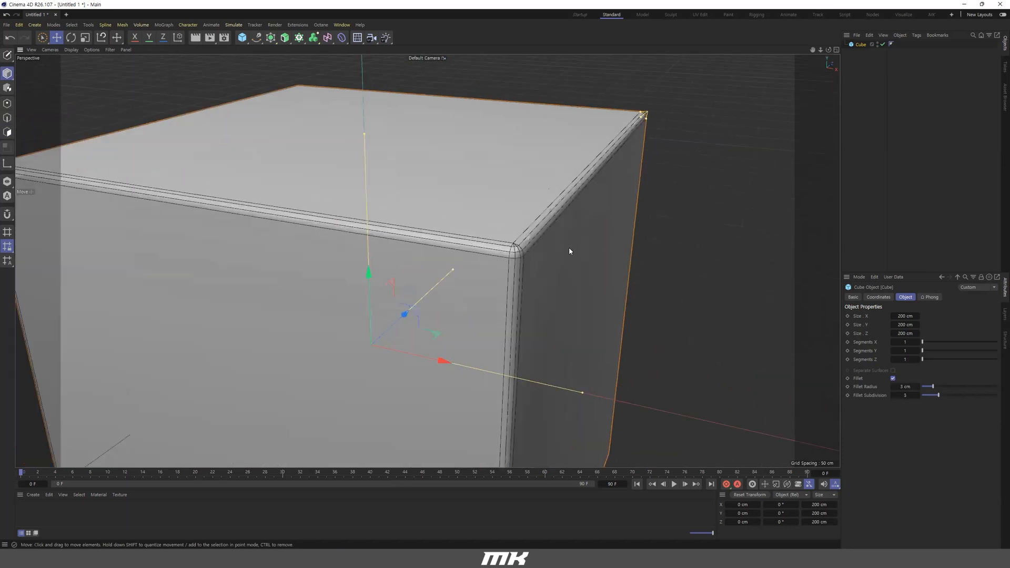
pyautogui.scroll(2, 569, 251)
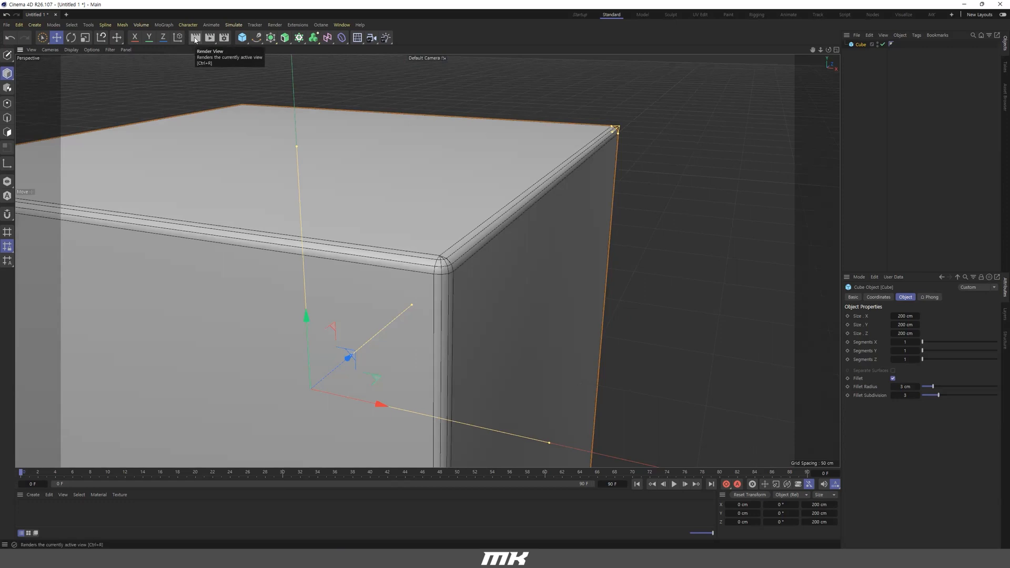
pyautogui.click(196, 38)
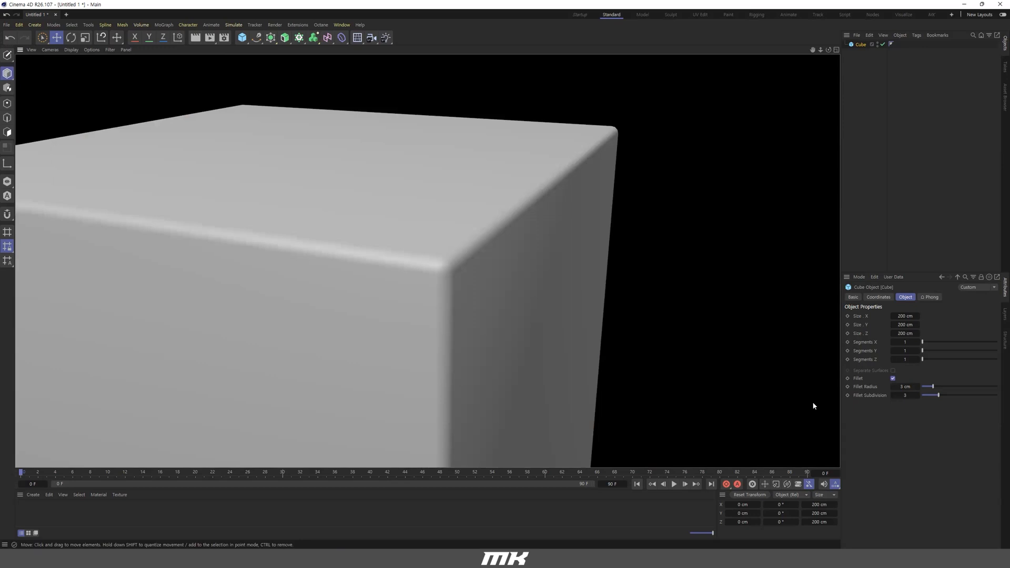
# Disable the cube's Fillet, render the sharp-edged version for comparison, and enable Fillet again.
pyautogui.click(893, 379)
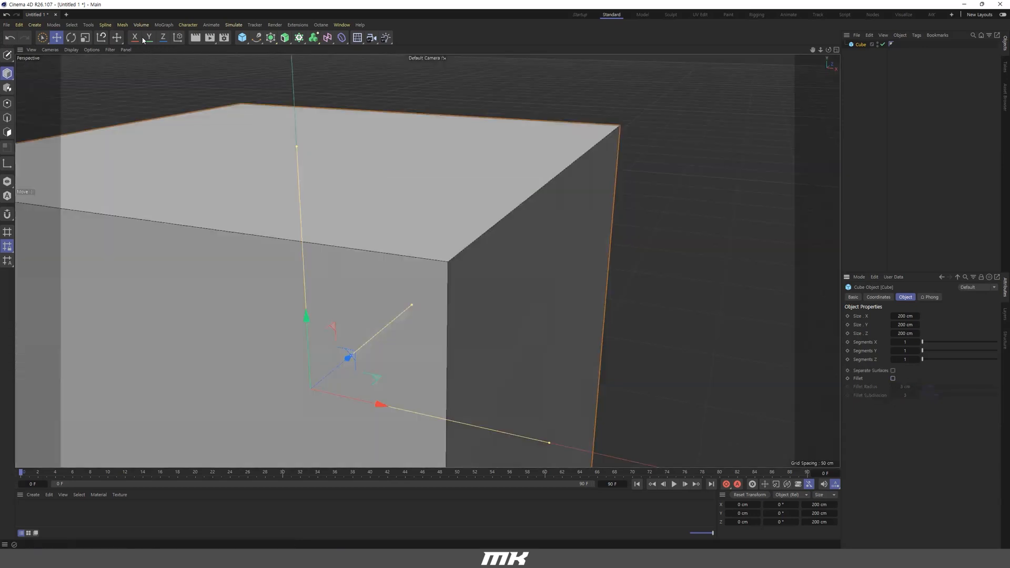
pyautogui.click(196, 38)
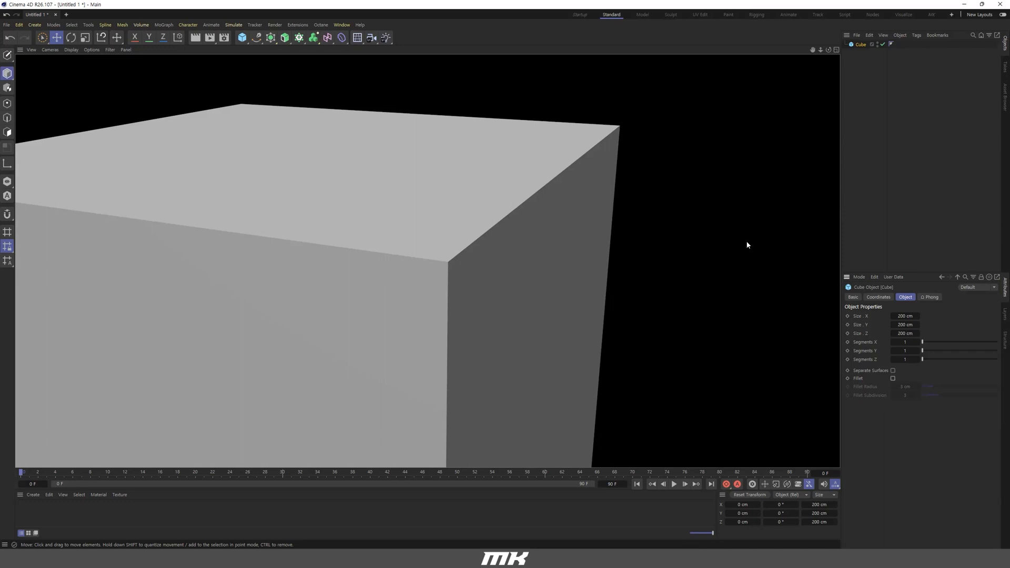
pyautogui.click(893, 378)
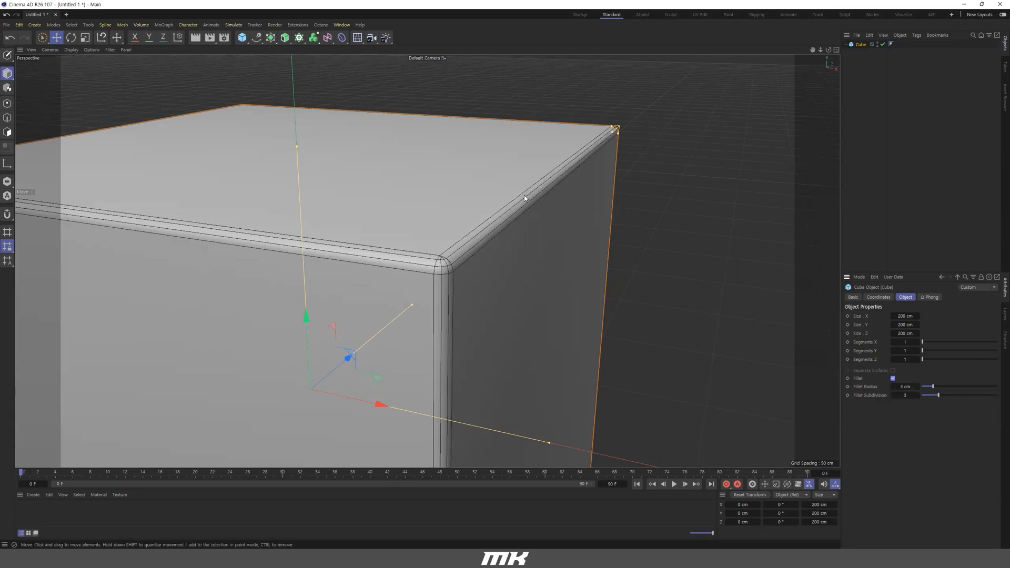
# Set the cube's Fillet Radius to 12 cm and its Fillet Subdivision to 10.
pyautogui.moveTo(941, 388); pyautogui.dragTo(969, 393)
pyautogui.keyDown('alt'); pyautogui.moveTo(487, 205); pyautogui.dragTo(521, 181); pyautogui.keyUp('alt')
pyautogui.moveTo(937, 394); pyautogui.dragTo(923, 395)
pyautogui.keyDown('alt'); pyautogui.moveTo(514, 238); pyautogui.dragTo(498, 223); pyautogui.keyUp('alt')
pyautogui.moveTo(926, 394); pyautogui.dragTo(997, 395)
pyautogui.keyDown('alt'); pyautogui.moveTo(521, 308); pyautogui.dragTo(786, 375); pyautogui.keyUp('alt')
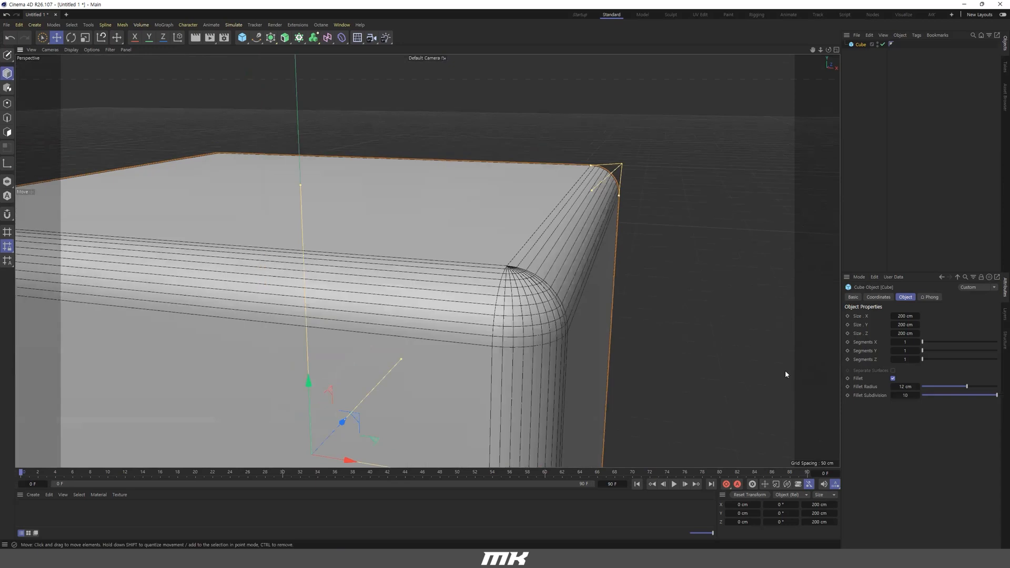
# Raise the cube's Fillet Subdivision beyond the slider limit to 47 and examine the dense corner mesh.
pyautogui.click(917, 395)
pyautogui.moveTo(996, 396)
pyautogui.mouseDown()
pyautogui.moveTo(977, 396)
pyautogui.moveTo(997, 396)
pyautogui.mouseUp()
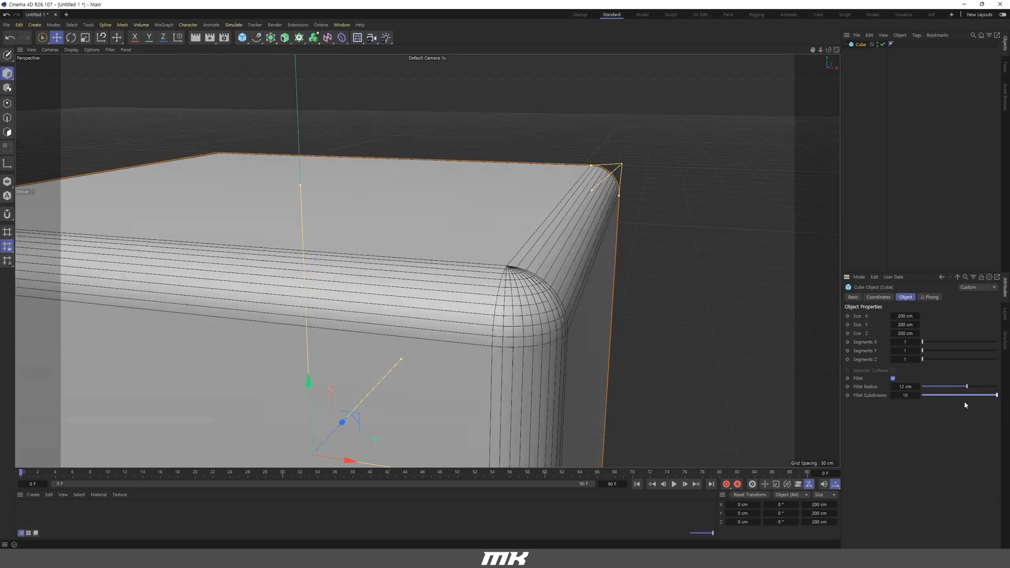
pyautogui.moveTo(919, 396); pyautogui.dragTo(919, 398)
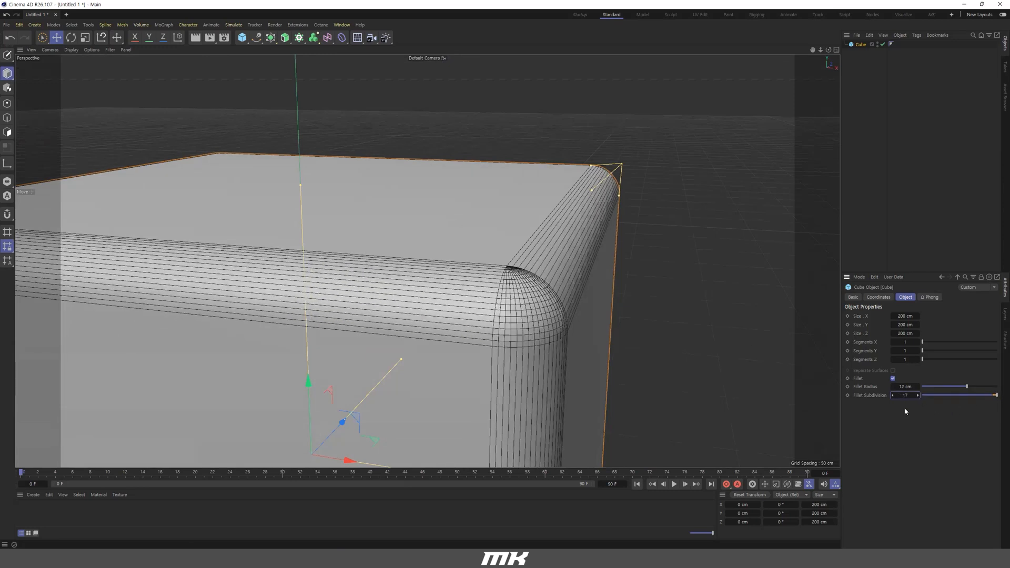
pyautogui.moveTo(907, 395)
pyautogui.mouseDown()
pyautogui.moveTo(920, 395)
pyautogui.moveTo(910, 395)
pyautogui.mouseUp()
pyautogui.scroll(-5, 557, 244)
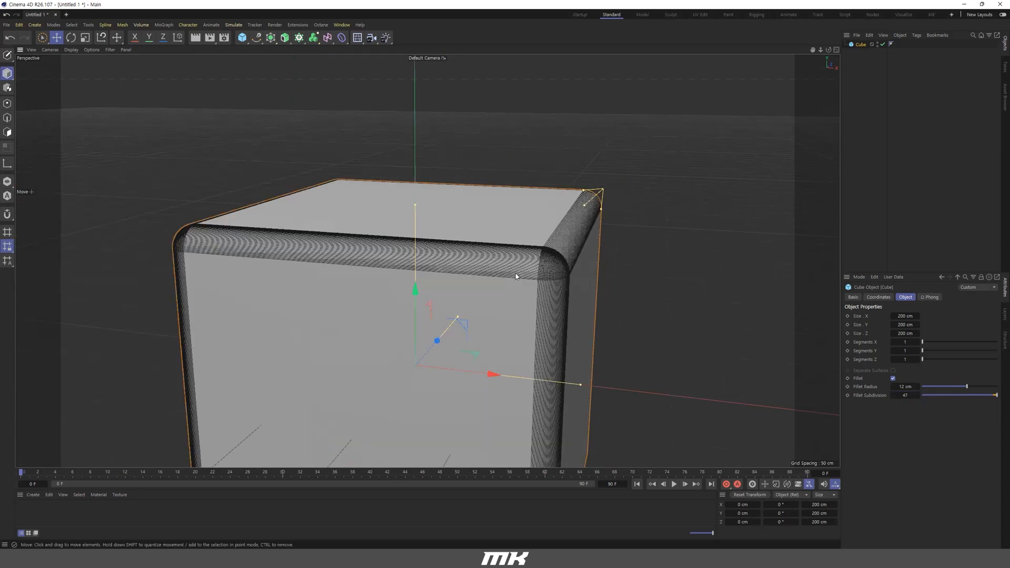
pyautogui.keyDown('alt'); pyautogui.moveTo(495, 250); pyautogui.dragTo(455, 250, button='middle'); pyautogui.keyUp('alt')
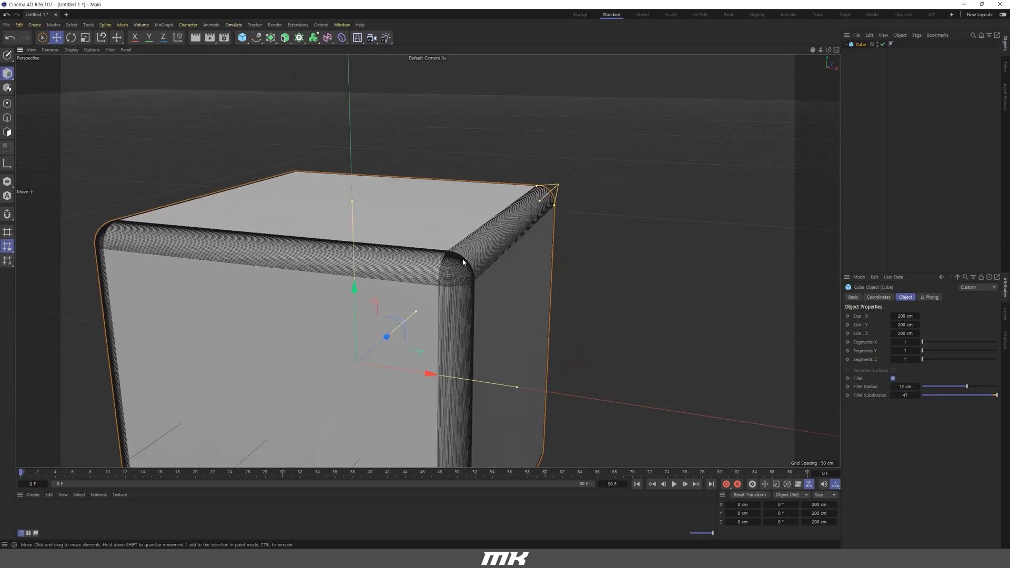
pyautogui.scroll(4, 463, 261)
pyautogui.keyDown('alt'); pyautogui.moveTo(456, 303); pyautogui.dragTo(510, 300); pyautogui.keyUp('alt')
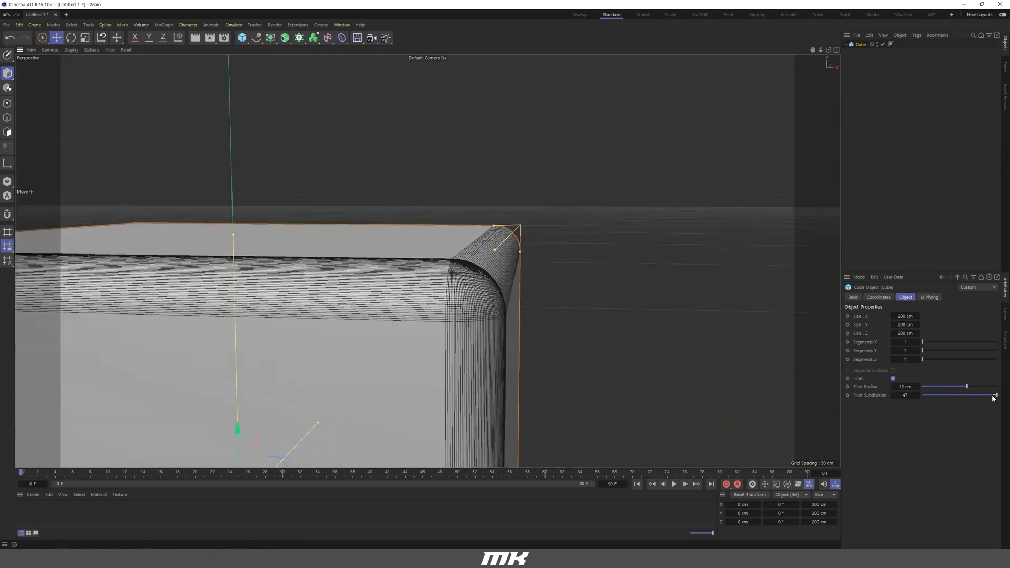
# Set the cube's Fillet Subdivision to 12 and Fillet Radius to 6 cm, and render the view.
pyautogui.moveTo(906, 395); pyautogui.dragTo(890, 394)
pyautogui.keyDown('alt'); pyautogui.moveTo(550, 277); pyautogui.dragTo(467, 284); pyautogui.keyUp('alt')
pyautogui.scroll(-5, 467, 284)
pyautogui.scroll(3, 509, 290)
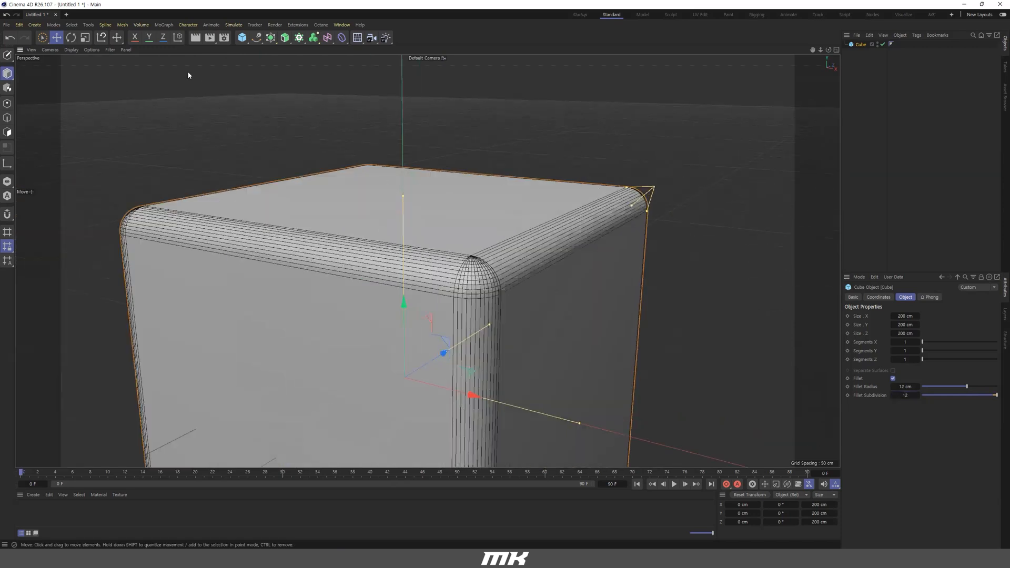
pyautogui.moveTo(961, 386); pyautogui.dragTo(945, 388)
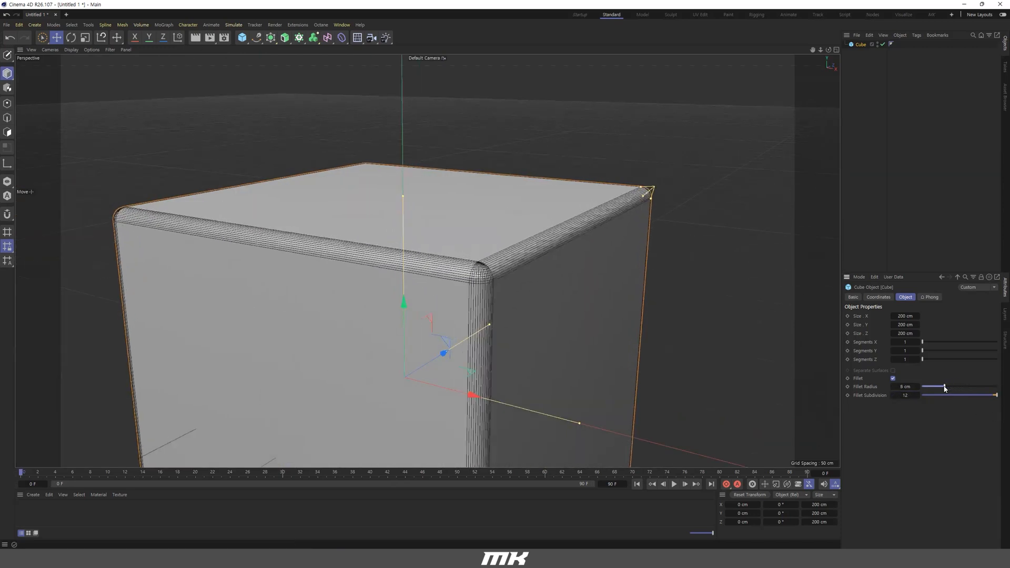
pyautogui.click(195, 38)
# Look over the whole filleted cube from farther away and from slightly different angles.
pyautogui.scroll(-7, 576, 242)
pyautogui.keyDown('alt'); pyautogui.moveTo(534, 277); pyautogui.dragTo(460, 201, button='middle'); pyautogui.keyUp('alt')
pyautogui.scroll(1, 492, 252)
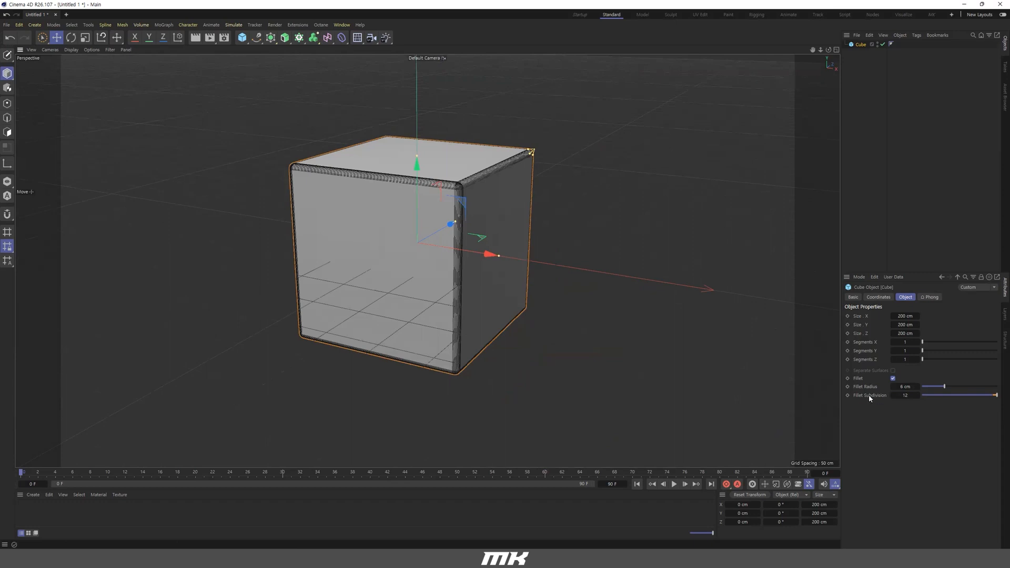
pyautogui.moveTo(474, 224)
pyautogui.keyDown('alt'); pyautogui.mouseDown()
pyautogui.moveTo(455, 243)
pyautogui.moveTo(469, 229)
pyautogui.moveTo(457, 228)
pyautogui.mouseUp(); pyautogui.keyUp('alt')
pyautogui.scroll(-4, 451, 228)
pyautogui.keyDown('alt'); pyautogui.moveTo(384, 270); pyautogui.dragTo(394, 265); pyautogui.keyUp('alt')
pyautogui.keyDown('alt'); pyautogui.moveTo(395, 266); pyautogui.dragTo(468, 244, button='right'); pyautogui.keyUp('alt')
pyautogui.keyDown('alt'); pyautogui.moveTo(468, 244); pyautogui.dragTo(470, 227, button='middle'); pyautogui.keyUp('alt')
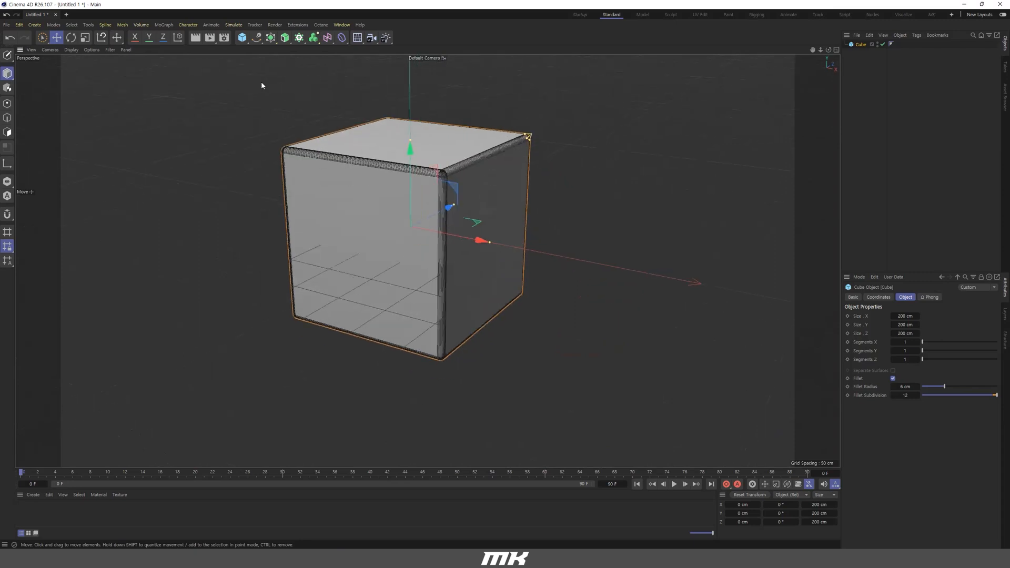
# Add a cone primitive and move it along X to about 255 cm, beside the cube.
pyautogui.click(242, 39)
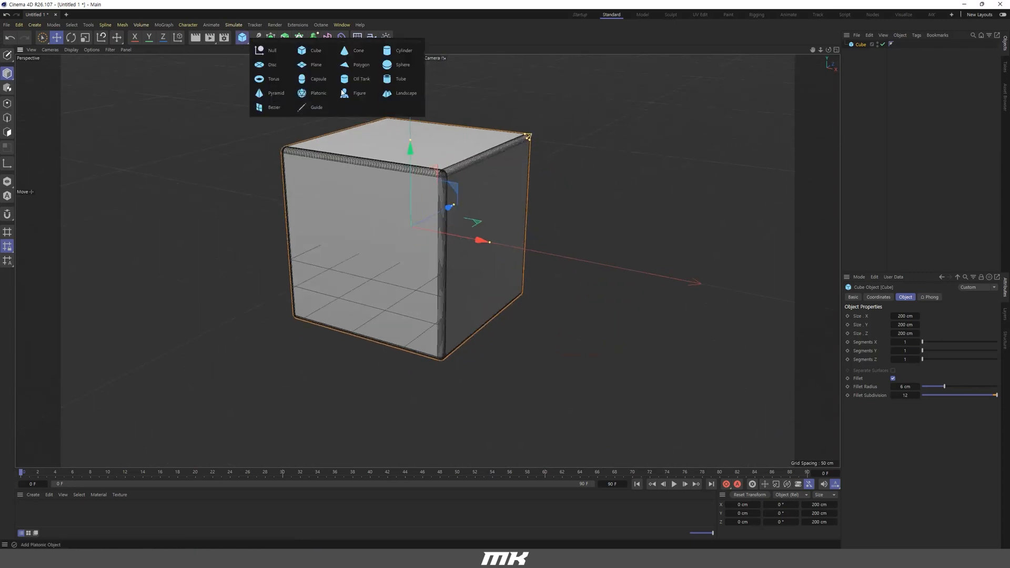
pyautogui.click(356, 56)
pyautogui.scroll(-2, 497, 258)
pyautogui.moveTo(473, 227); pyautogui.dragTo(634, 243)
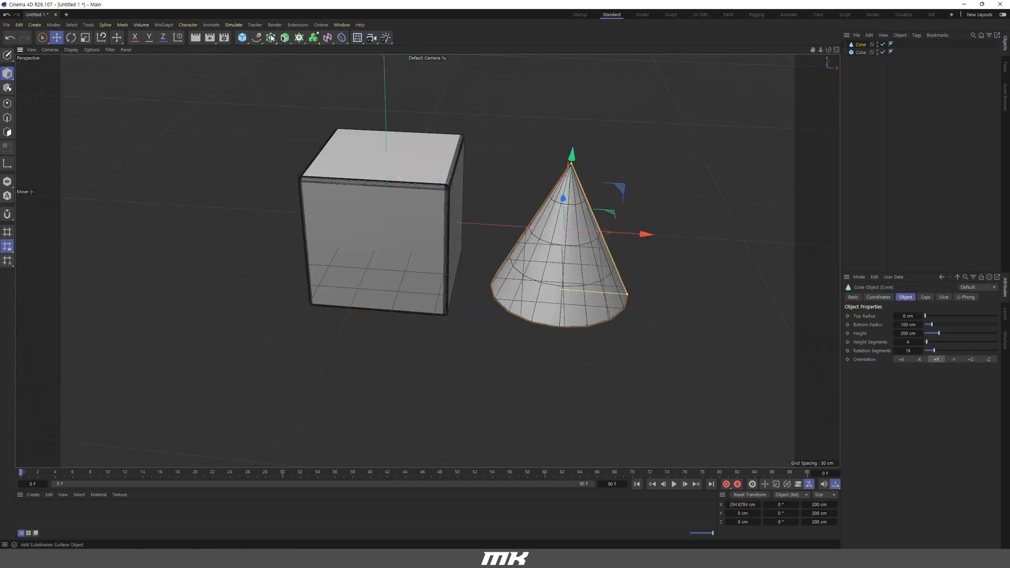
# Add a torus primitive and move it along X to about -310 cm, on the cube's other side.
pyautogui.click(243, 38)
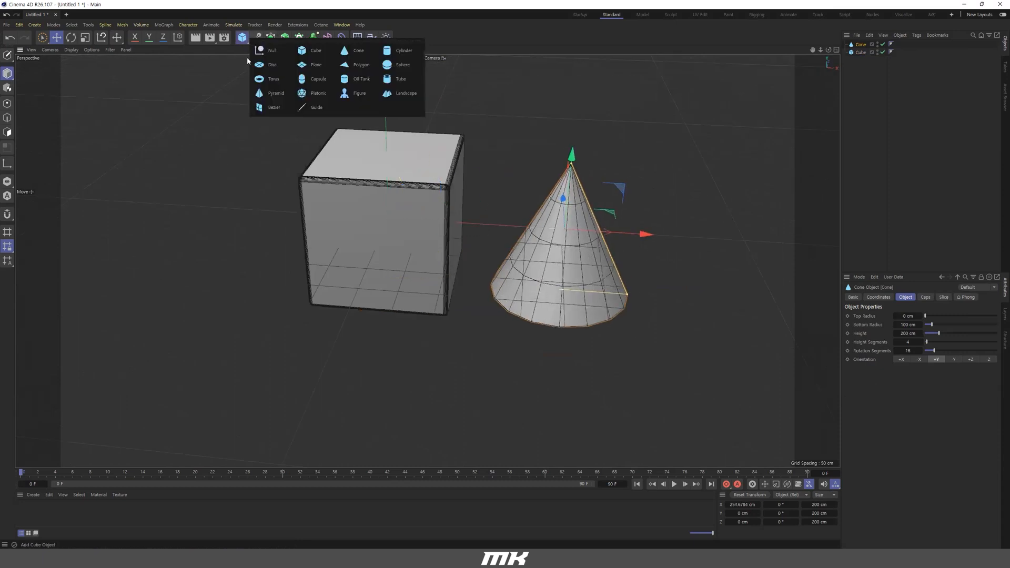
pyautogui.click(282, 83)
pyautogui.moveTo(463, 220); pyautogui.dragTo(443, 264)
pyautogui.keyDown('alt'); pyautogui.moveTo(443, 265); pyautogui.dragTo(451, 284, button='right'); pyautogui.keyUp('alt')
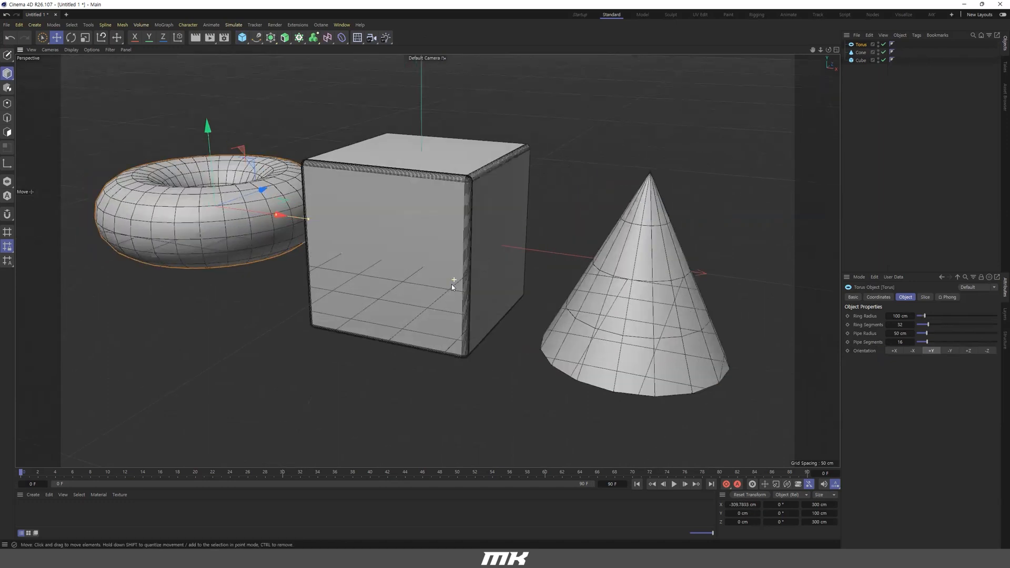
# Resize the cone by its bottom radius and height, with a height of about 273 cm, and increase its height and rotation segments.
pyautogui.click(622, 303)
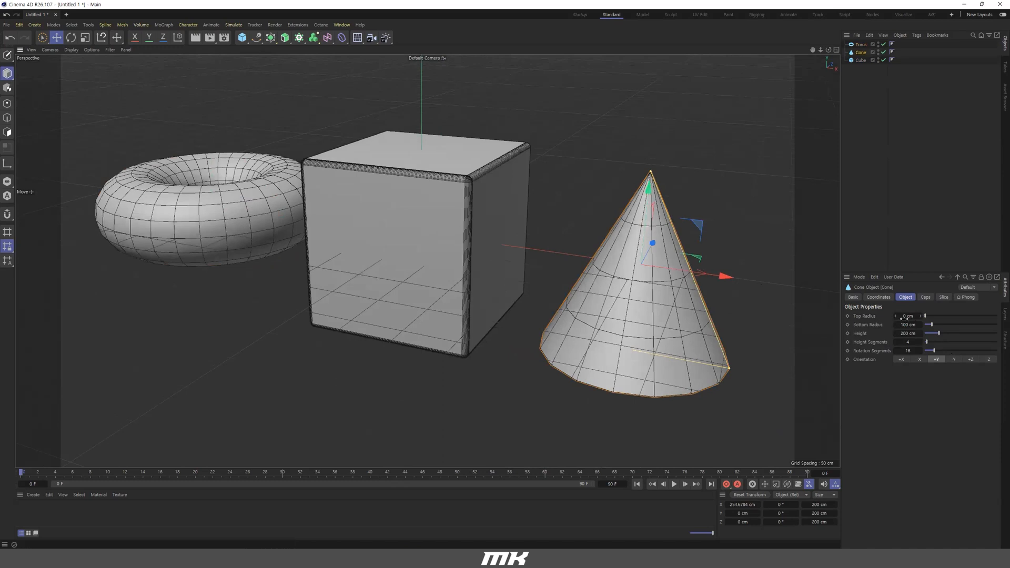
pyautogui.moveTo(932, 318); pyautogui.dragTo(943, 336)
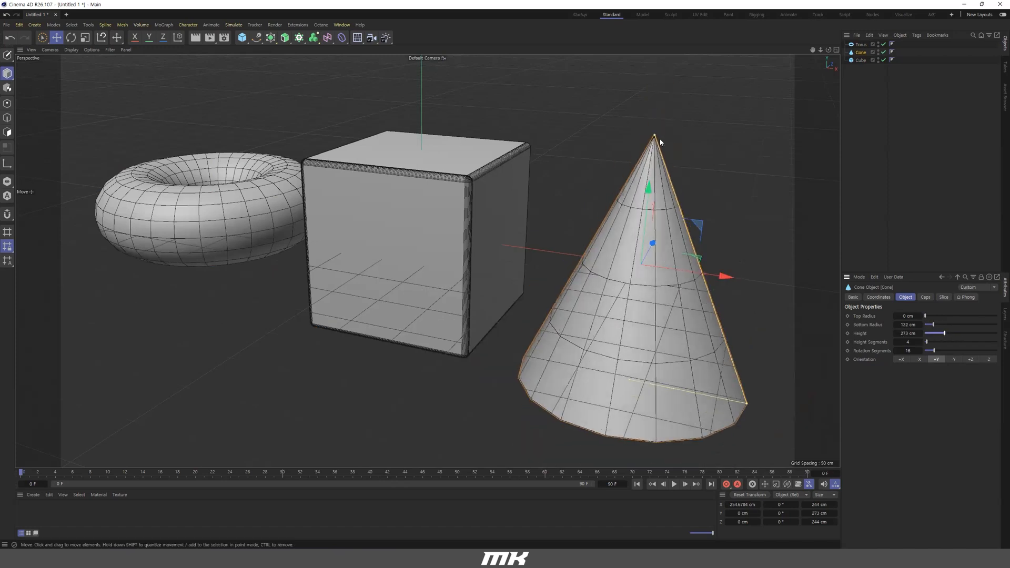
pyautogui.moveTo(746, 407)
pyautogui.mouseDown()
pyautogui.moveTo(713, 399)
pyautogui.moveTo(729, 403)
pyautogui.mouseUp()
pyautogui.moveTo(930, 342); pyautogui.dragTo(940, 344)
pyautogui.moveTo(936, 351); pyautogui.dragTo(967, 360)
# Set the torus to a 100 cm ring radius, 70 ring segments, a 15 cm pipe radius and 14 pipe segments.
pyautogui.click(174, 226)
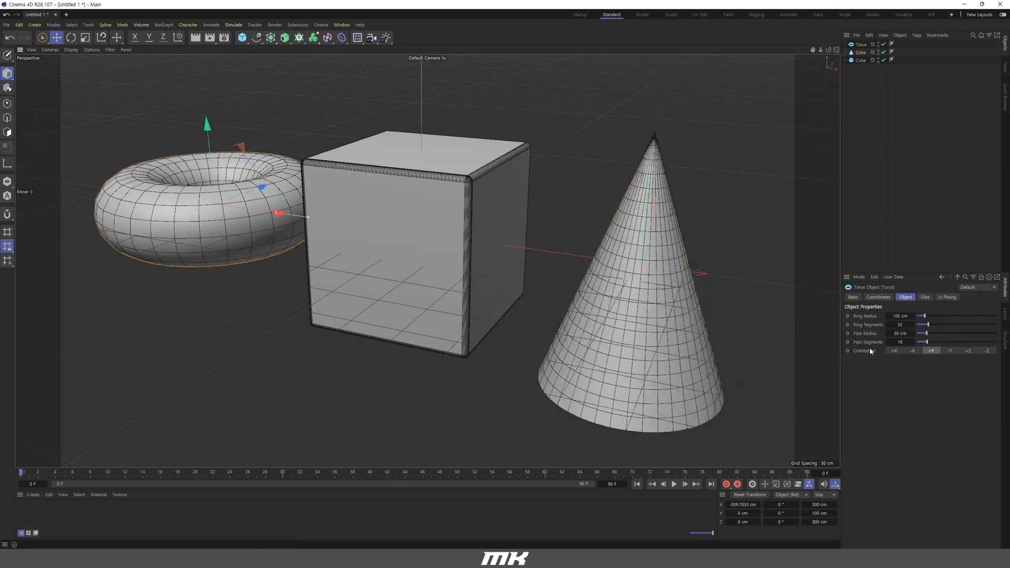
pyautogui.keyDown('alt'); pyautogui.moveTo(235, 193); pyautogui.dragTo(669, 343); pyautogui.keyUp('alt')
pyautogui.moveTo(931, 316); pyautogui.dragTo(920, 335)
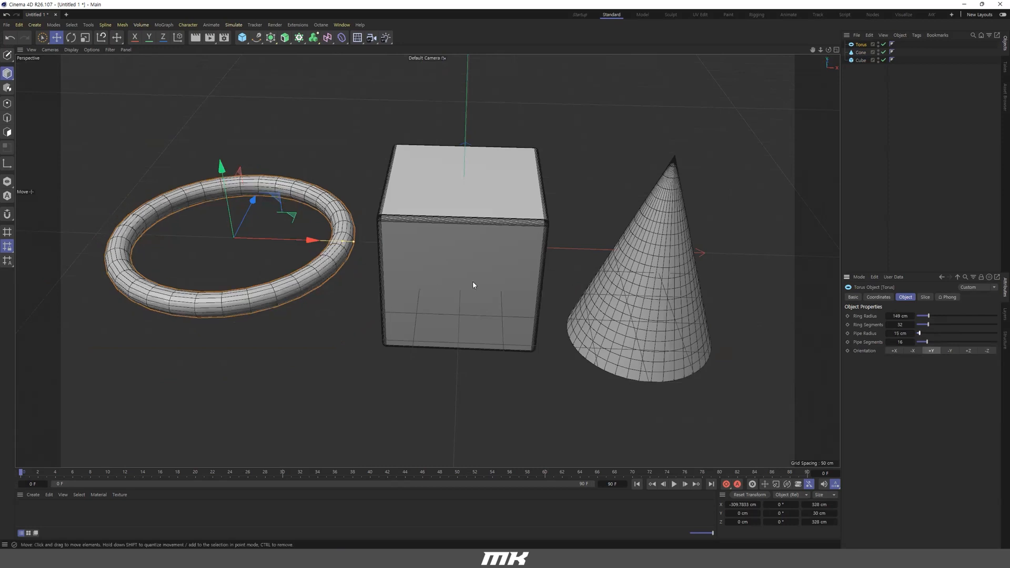
pyautogui.moveTo(929, 318)
pyautogui.mouseDown()
pyautogui.moveTo(913, 315)
pyautogui.moveTo(930, 325)
pyautogui.moveTo(918, 324)
pyautogui.mouseUp()
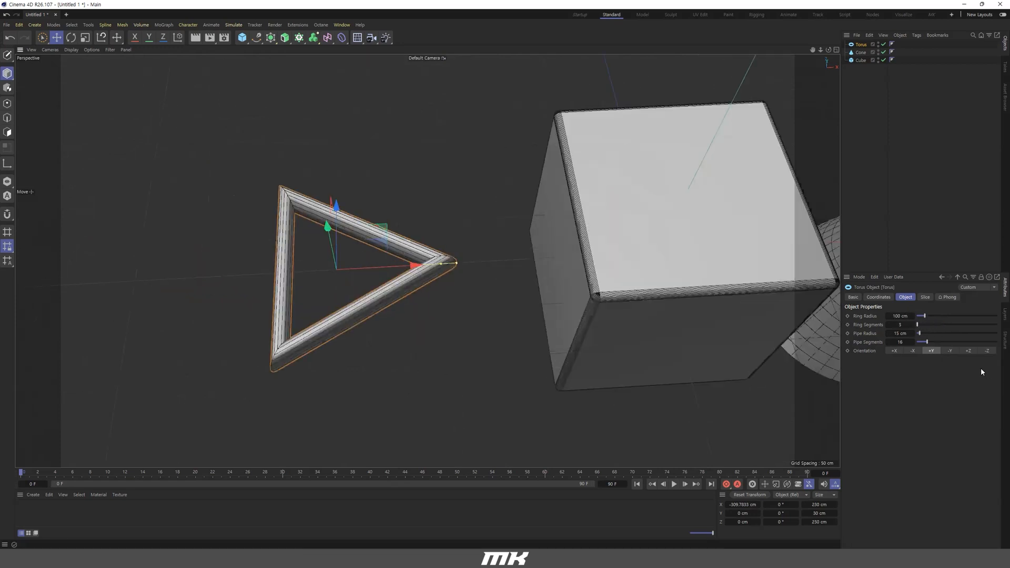
pyautogui.moveTo(912, 326); pyautogui.dragTo(899, 342)
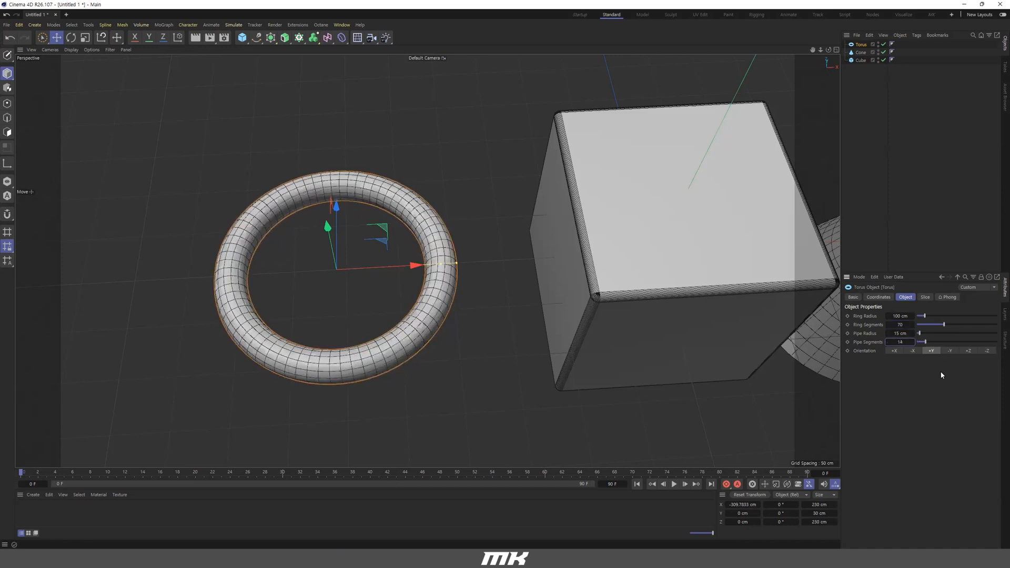
# Try slicing the torus, adjust the slice's end angle, and switch the slice off again.
pyautogui.keyDown('alt'); pyautogui.moveTo(466, 282); pyautogui.dragTo(462, 290); pyautogui.keyUp('alt')
pyautogui.keyDown('alt'); pyautogui.moveTo(462, 290); pyautogui.dragTo(433, 275, button='right'); pyautogui.keyUp('alt')
pyautogui.keyDown('alt'); pyautogui.moveTo(507, 285); pyautogui.dragTo(503, 286, button='middle'); pyautogui.keyUp('alt')
pyautogui.keyDown('alt'); pyautogui.moveTo(502, 286); pyautogui.dragTo(560, 295); pyautogui.keyUp('alt')
pyautogui.keyDown('alt'); pyautogui.moveTo(559, 295); pyautogui.dragTo(589, 290, button='right'); pyautogui.keyUp('alt')
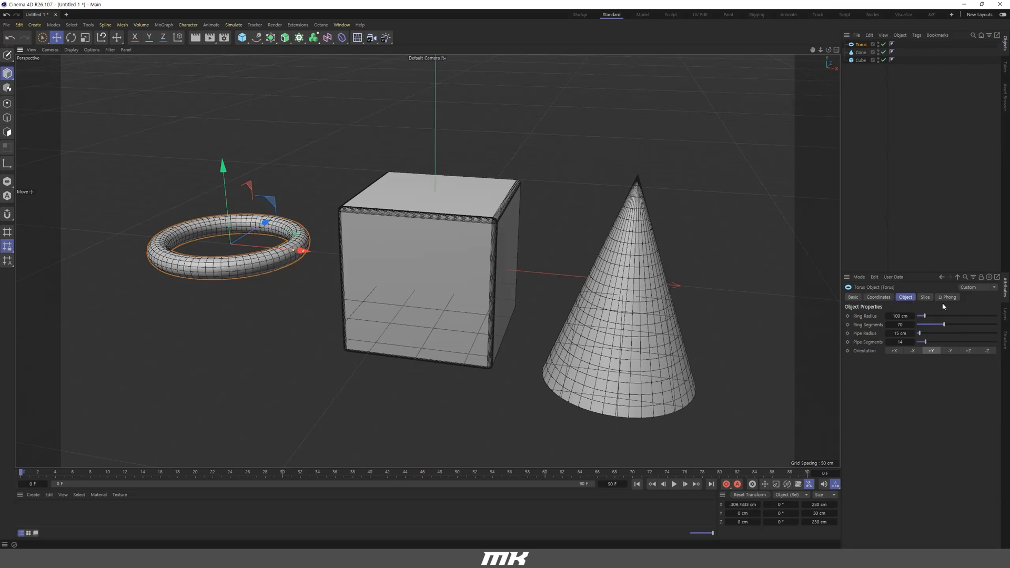
pyautogui.click(927, 298)
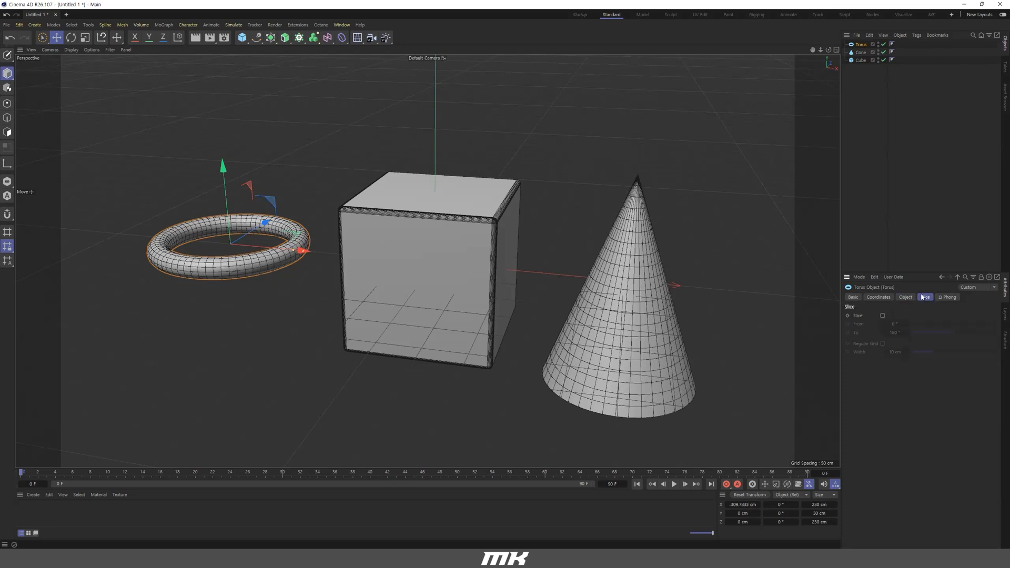
pyautogui.click(883, 316)
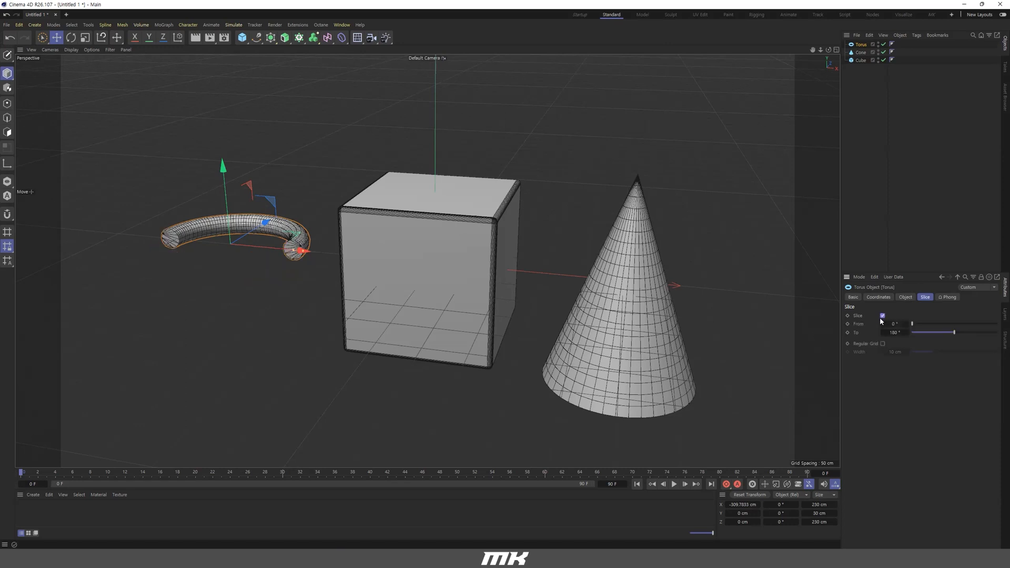
pyautogui.moveTo(948, 334)
pyautogui.mouseDown()
pyautogui.moveTo(915, 334)
pyautogui.moveTo(975, 331)
pyautogui.moveTo(950, 334)
pyautogui.mouseUp()
pyautogui.click(883, 316)
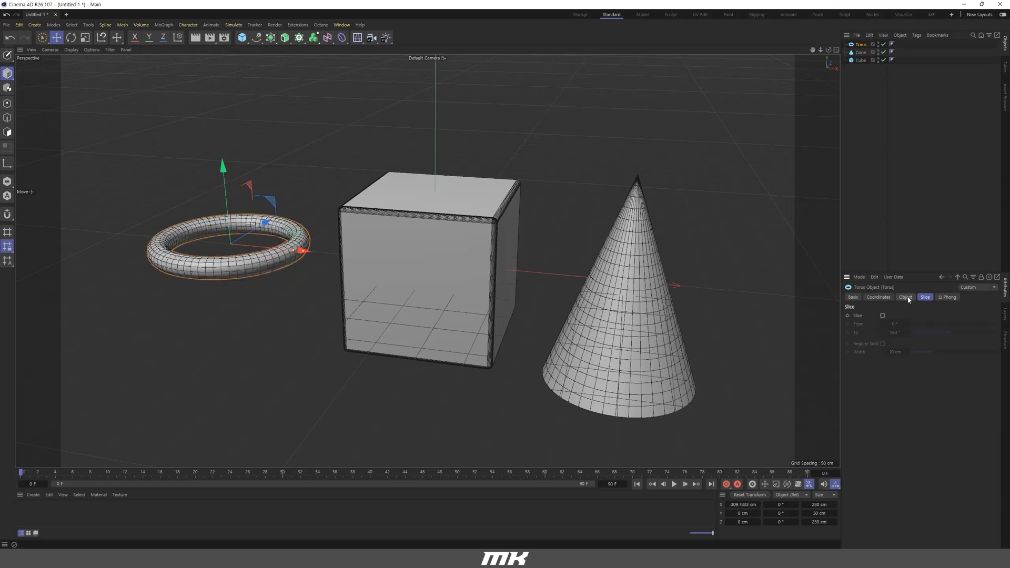
# Compare the basic properties of the torus, cone and cube, ending with the cube selected.
pyautogui.click(855, 298)
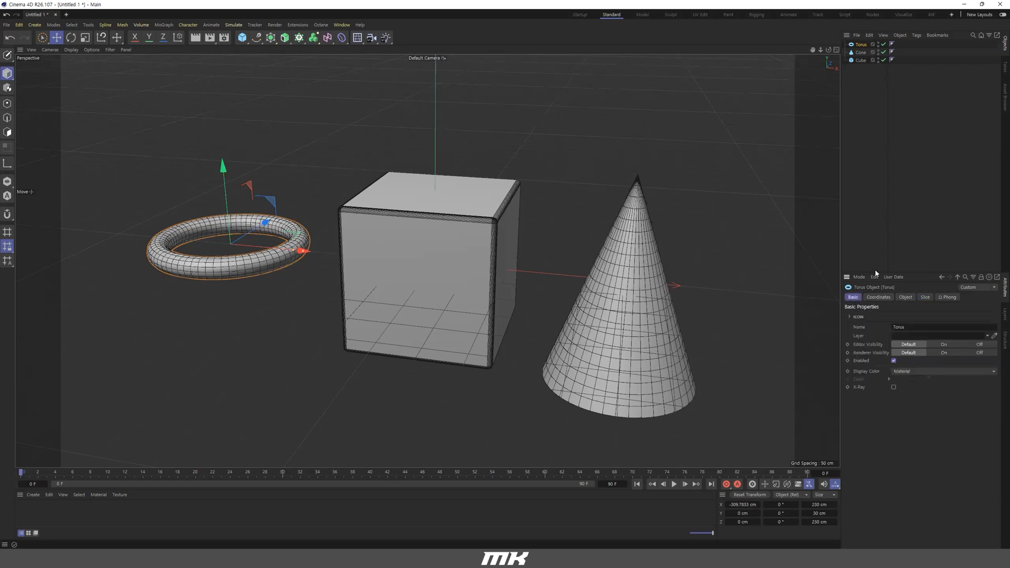
pyautogui.click(861, 60)
pyautogui.click(860, 52)
pyautogui.click(860, 44)
pyautogui.click(861, 52)
pyautogui.click(861, 60)
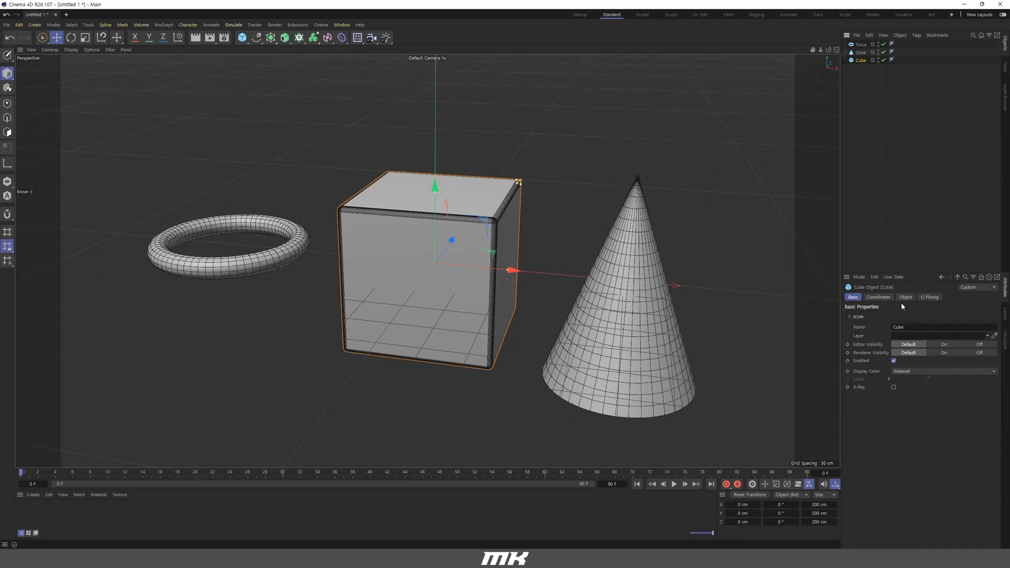
# Disable and re-enable the cube several times, from its basic properties and from the object list.
pyautogui.click(893, 361)
pyautogui.click(893, 362)
pyautogui.click(894, 362)
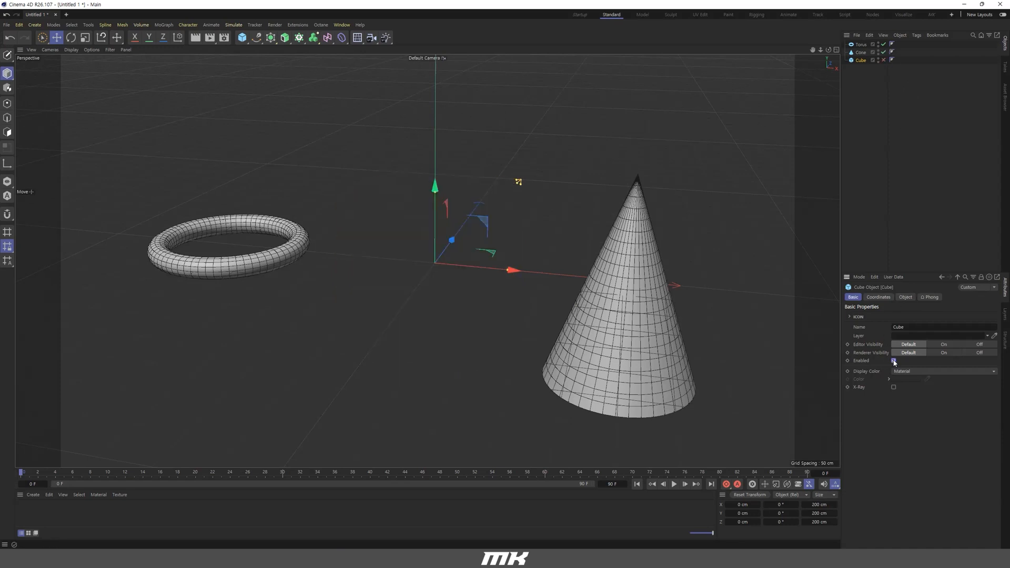
pyautogui.click(893, 361)
pyautogui.click(884, 60)
pyautogui.click(884, 60)
pyautogui.click(884, 60)
pyautogui.click(884, 60)
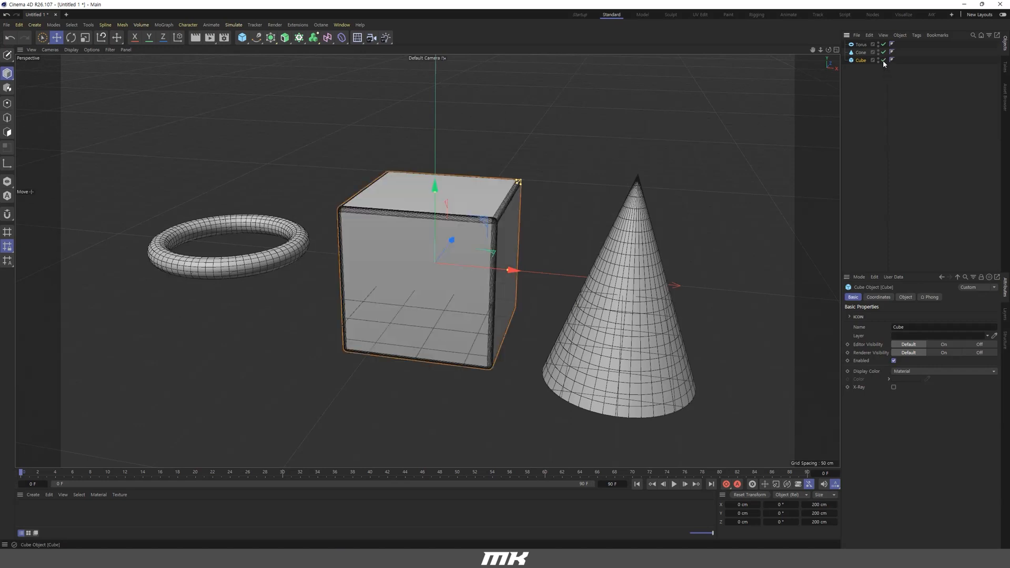
pyautogui.click(884, 60)
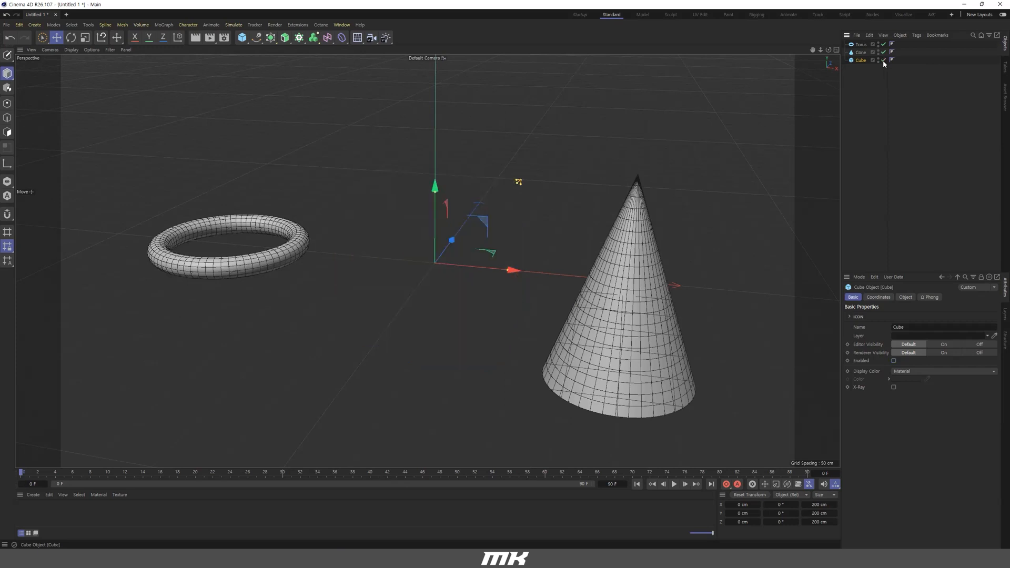
pyautogui.click(884, 60)
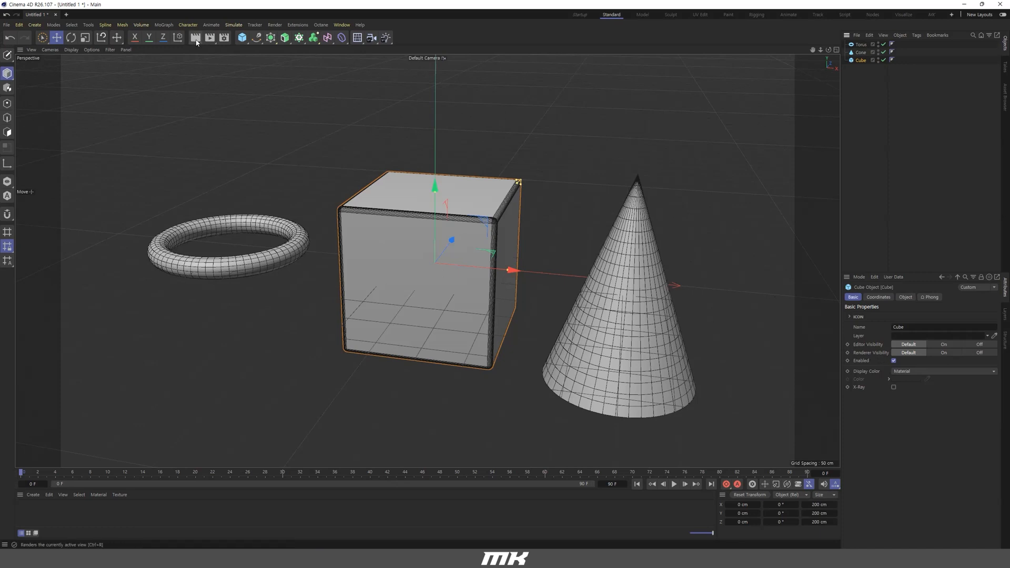
# Render the active view with the cube's Editor and Renderer Visibility at Default.
pyautogui.click(196, 38)
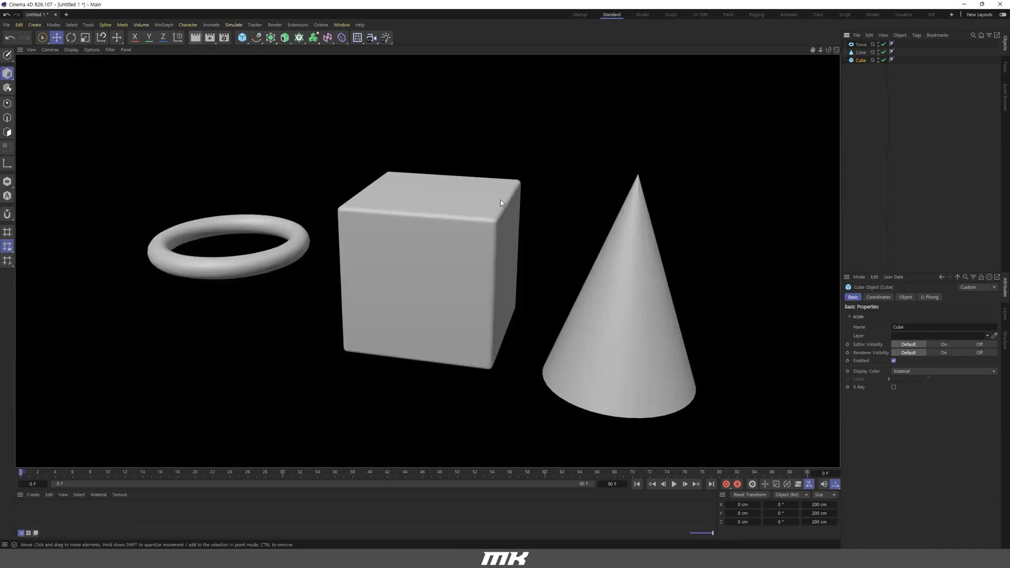
pyautogui.click(912, 346)
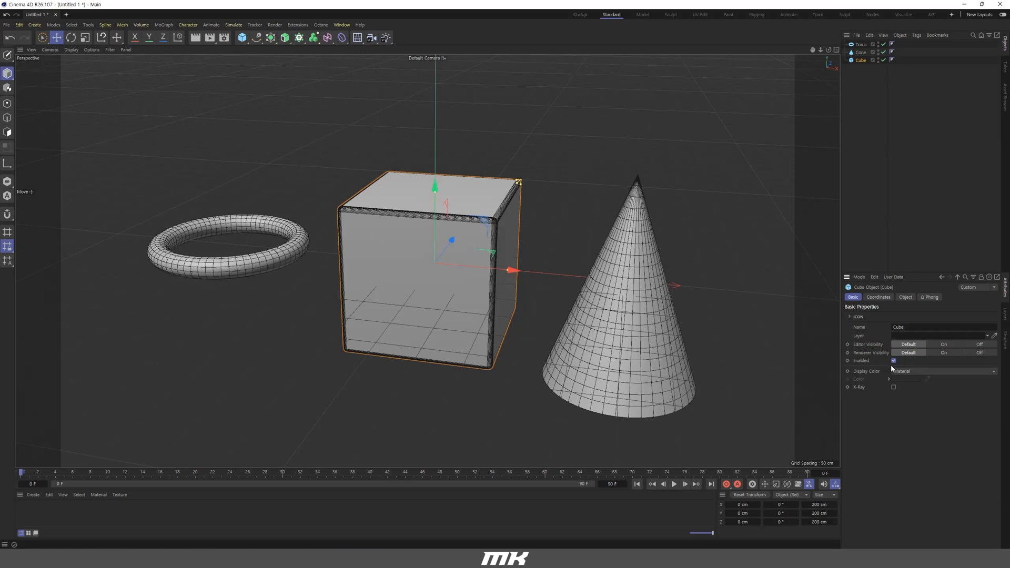
pyautogui.click(195, 37)
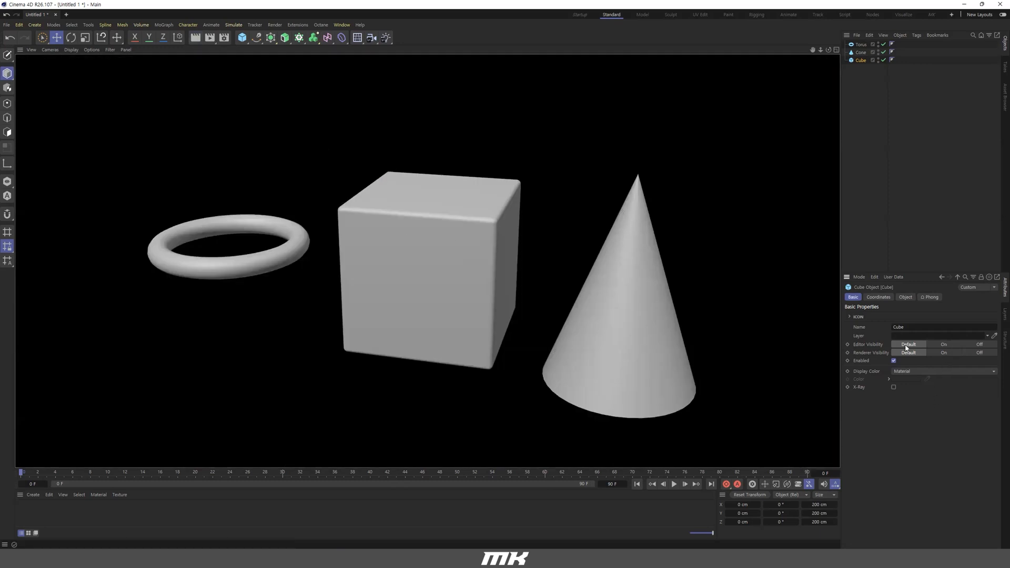
# Set the cube's Editor Visibility and Renderer Visibility to On and render the active view.
pyautogui.click(944, 344)
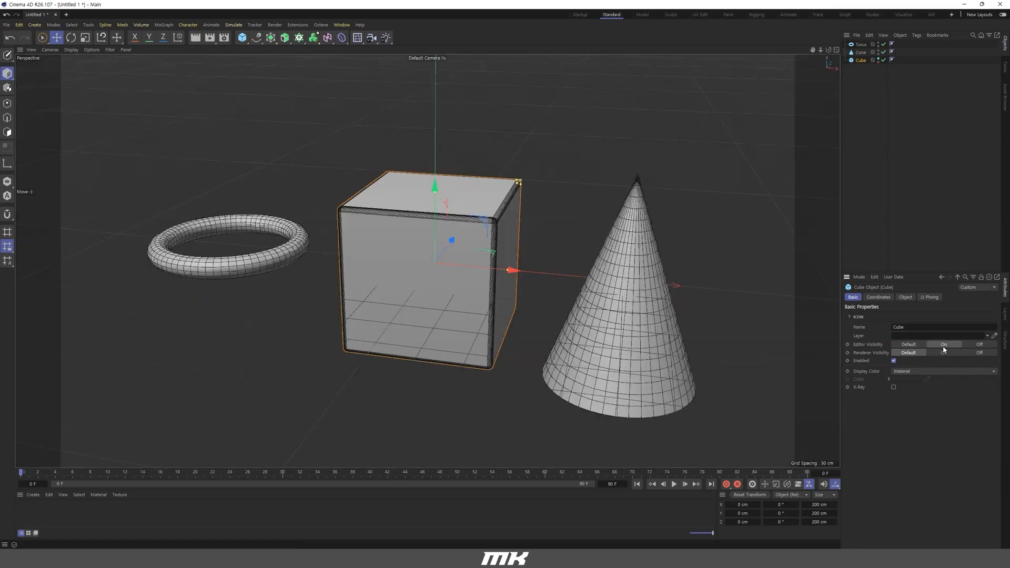
pyautogui.click(944, 352)
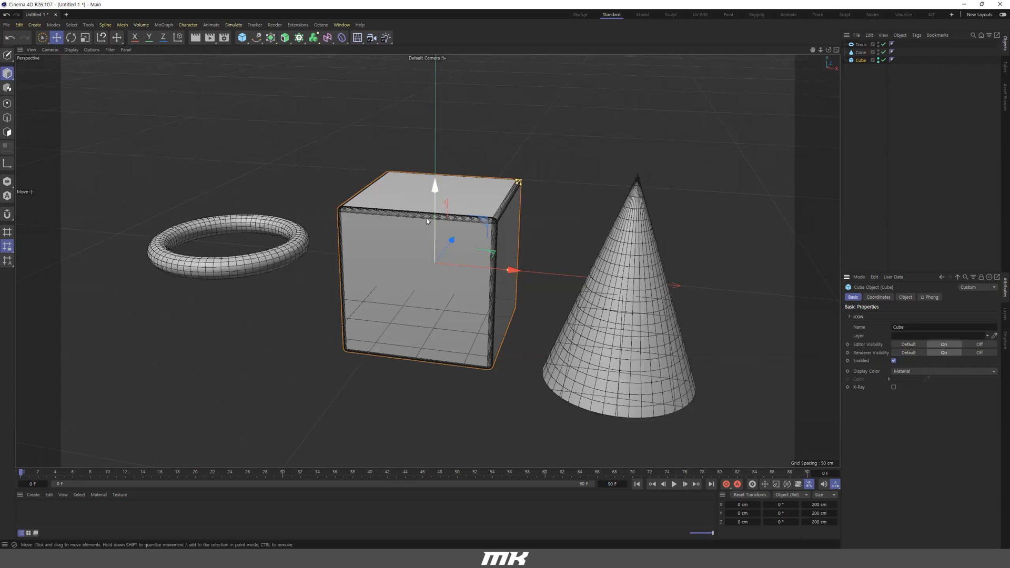
pyautogui.click(195, 38)
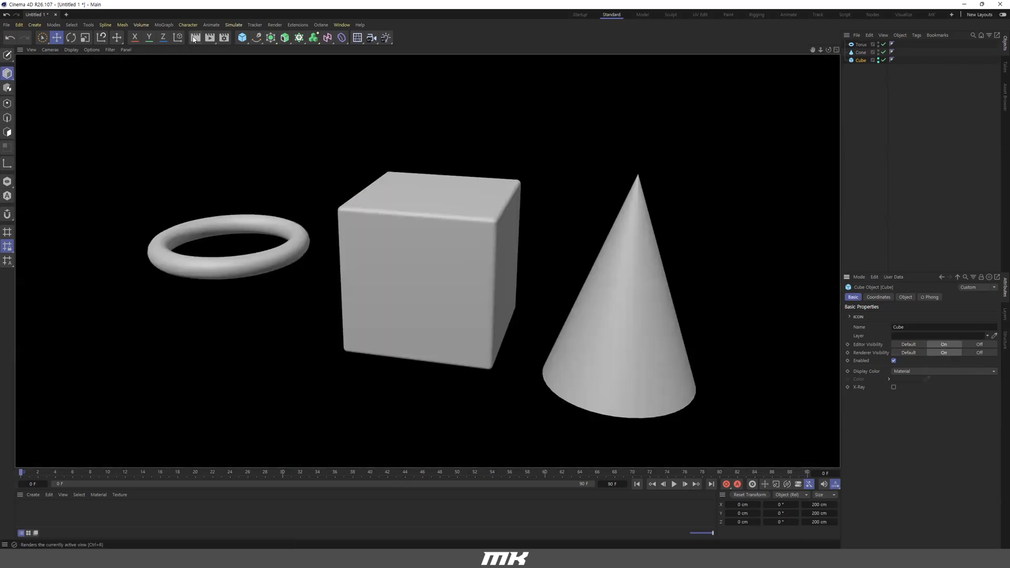
# Set the cube's Editor Visibility and Renderer Visibility to Off one after the other, rendering the active view after each change.
pyautogui.click(980, 346)
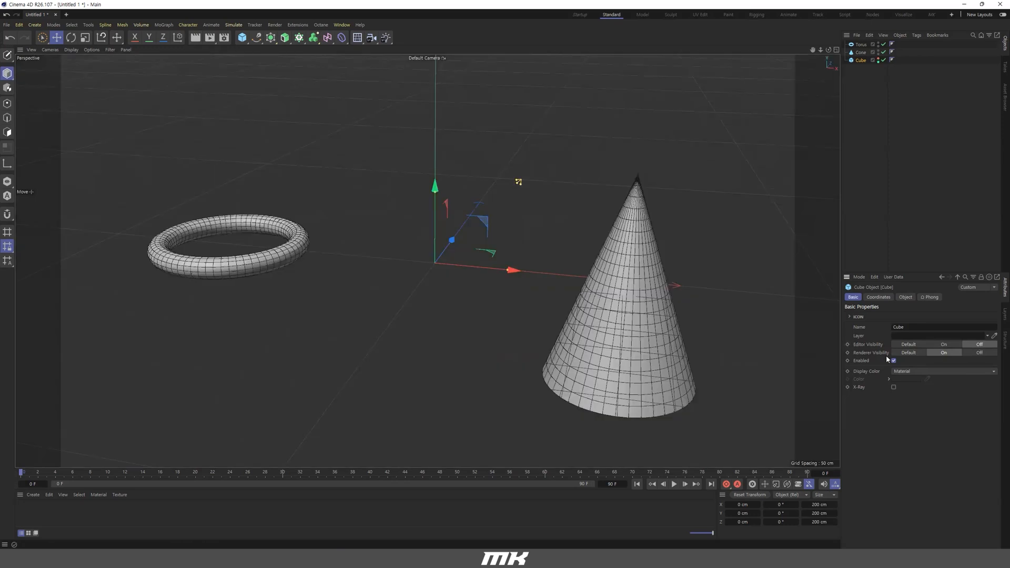
pyautogui.hotkey('ctrl', 'r')
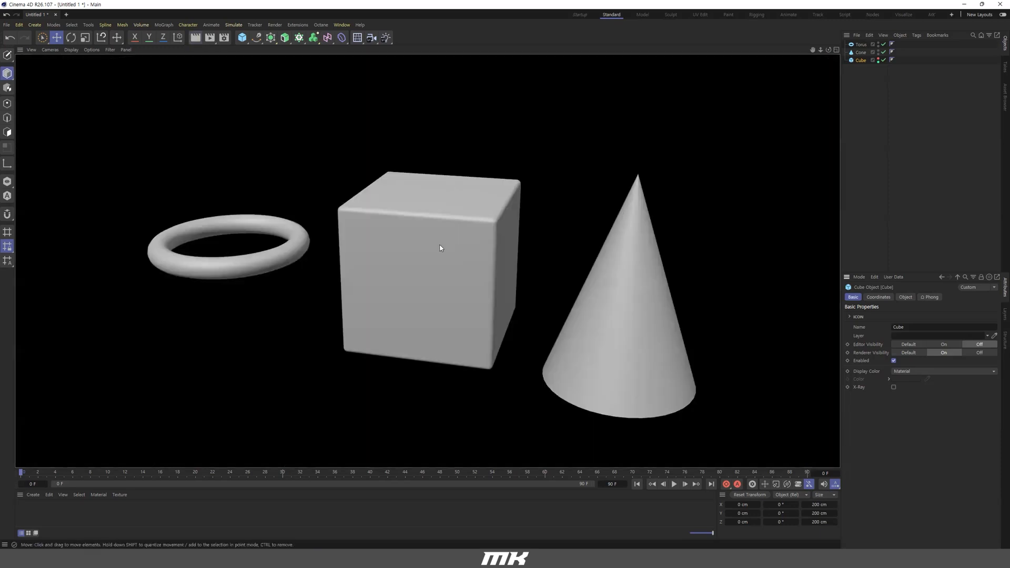
pyautogui.click(980, 352)
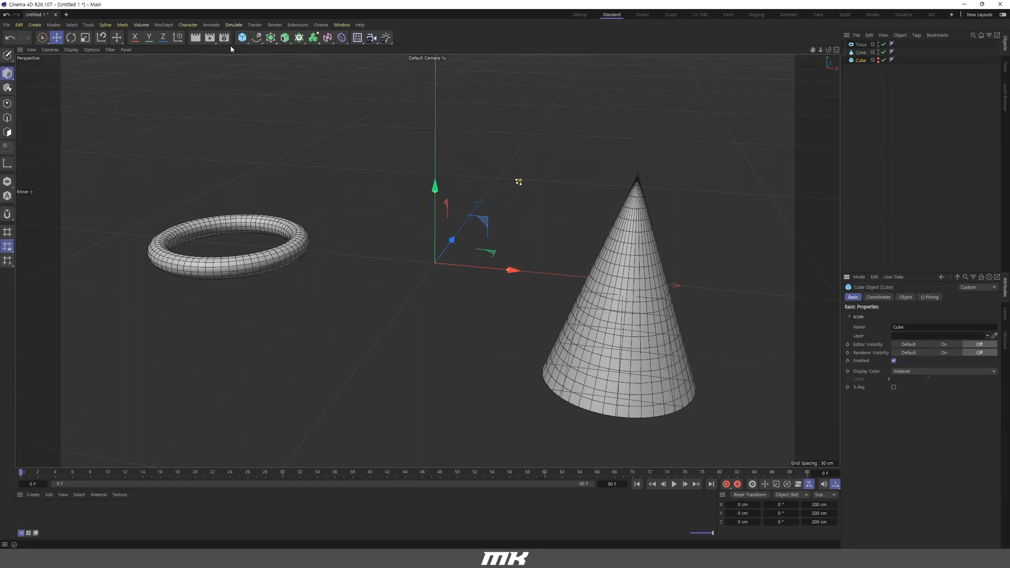
pyautogui.click(194, 39)
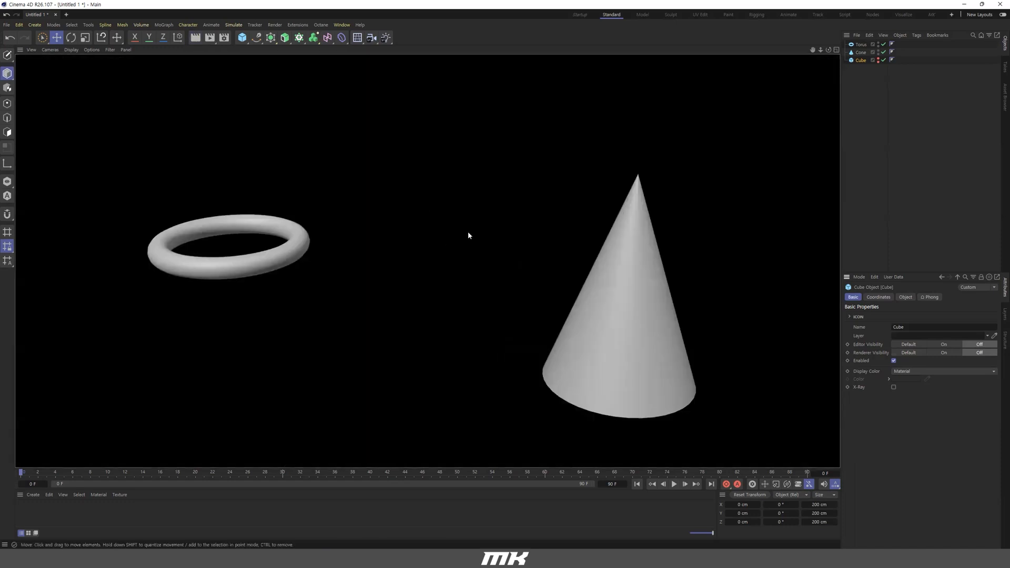
# Switch the cube's Editor and Renderer Visibility to On and back to Default.
pyautogui.click(944, 353)
pyautogui.click(942, 345)
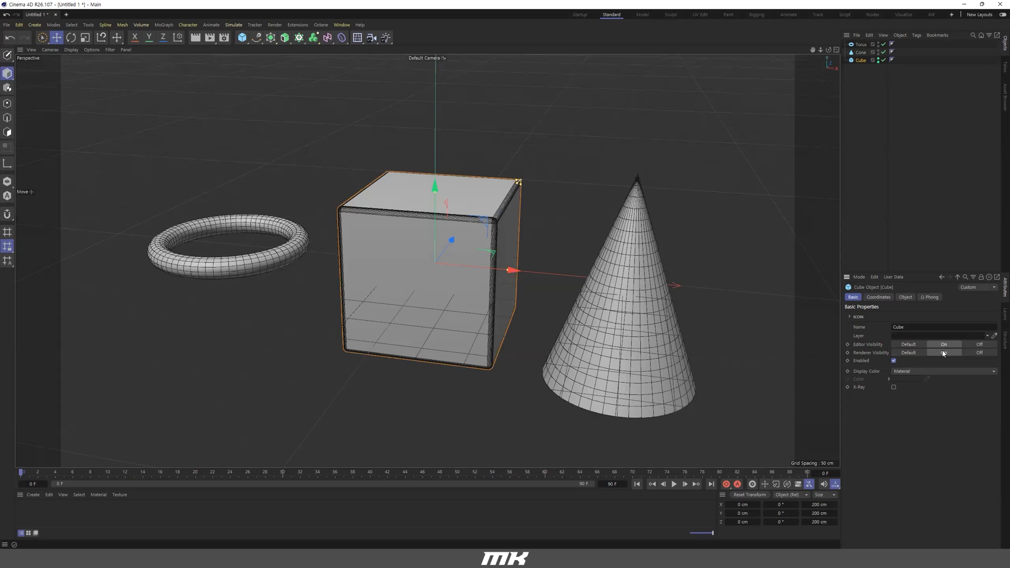
pyautogui.click(913, 346)
pyautogui.click(914, 352)
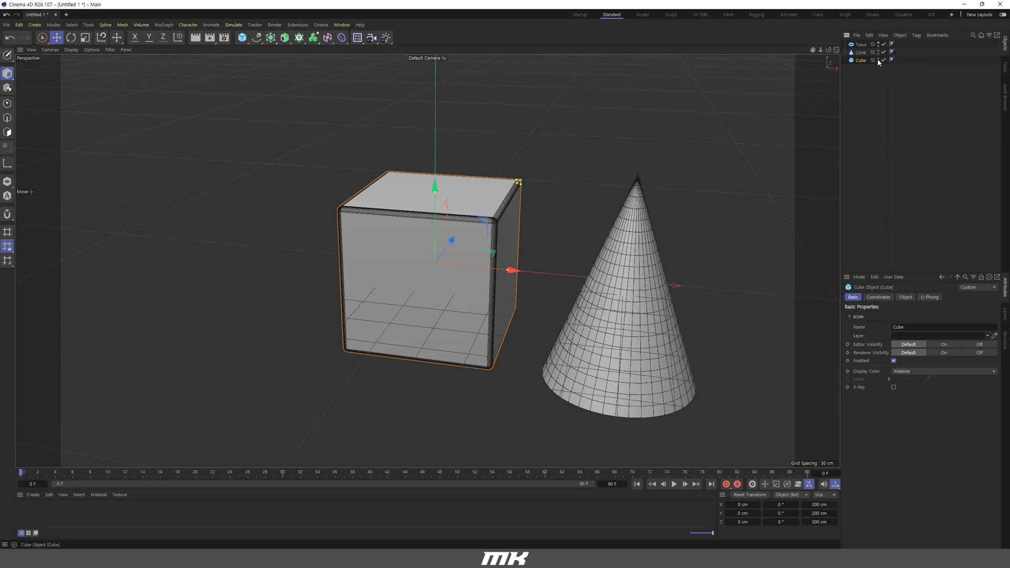
# Toggle the torus's editor visibility in the object list, leave it hidden, and render the active view to compare.
pyautogui.click(878, 43)
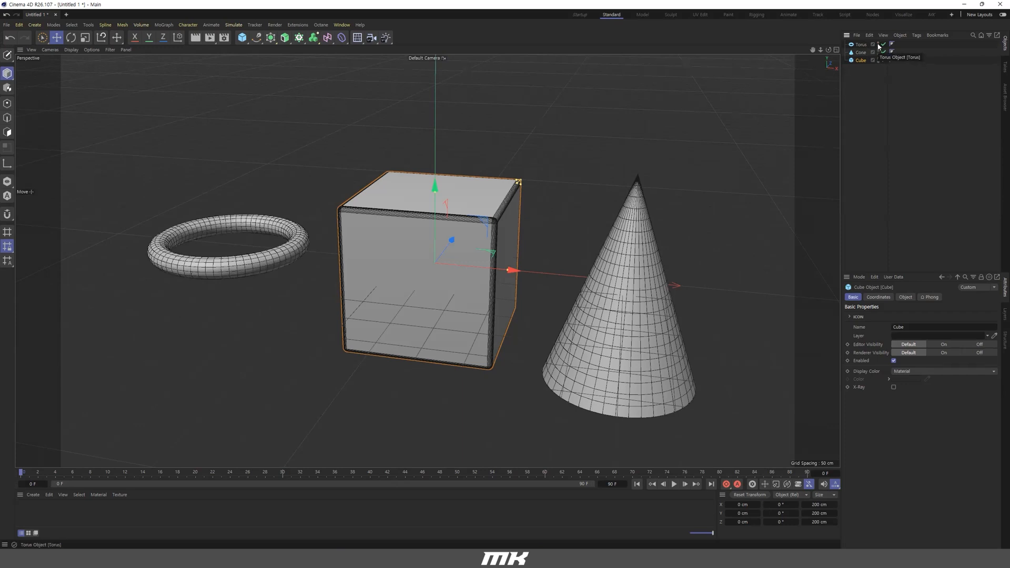
pyautogui.click(878, 44)
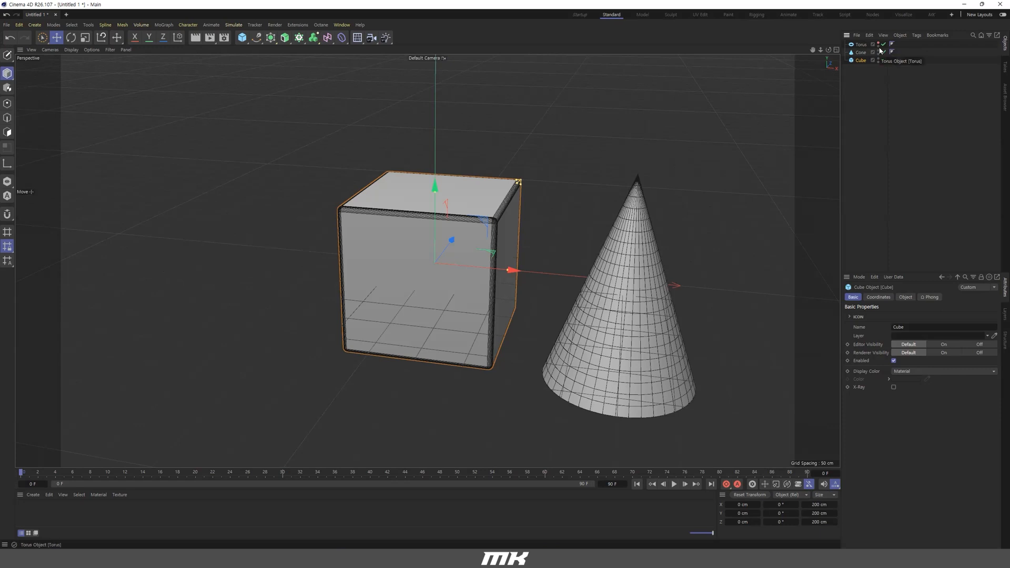
pyautogui.click(195, 37)
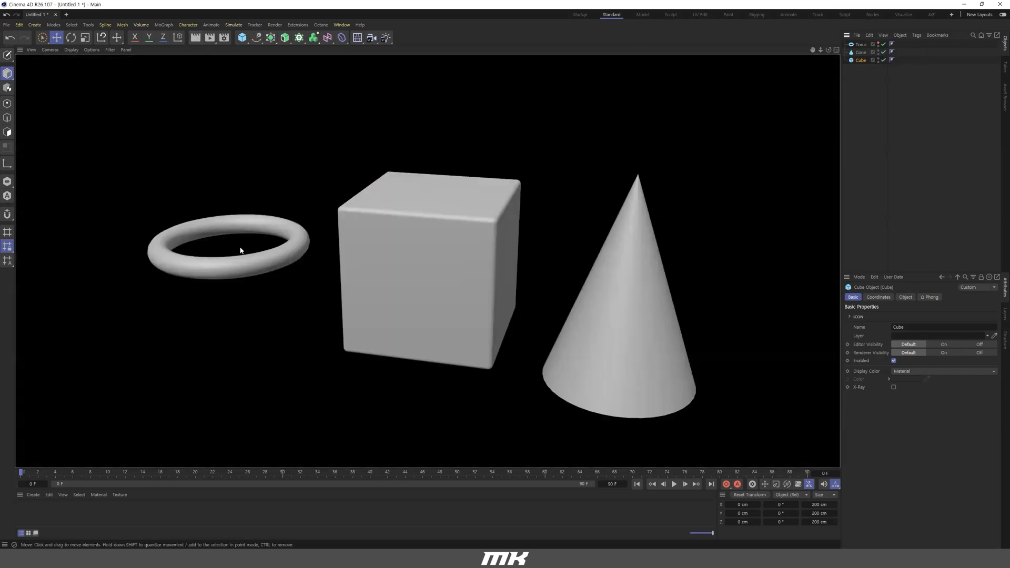
pyautogui.click(420, 164)
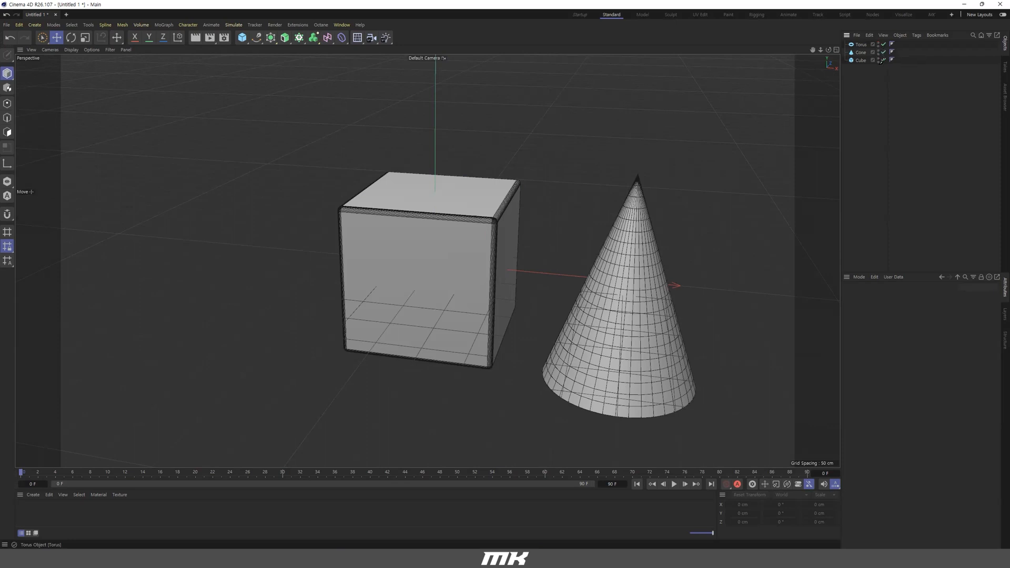
# Cycle the visibility states of the torus, cone and cube in the object list, changing several objects at once.
pyautogui.click(878, 44)
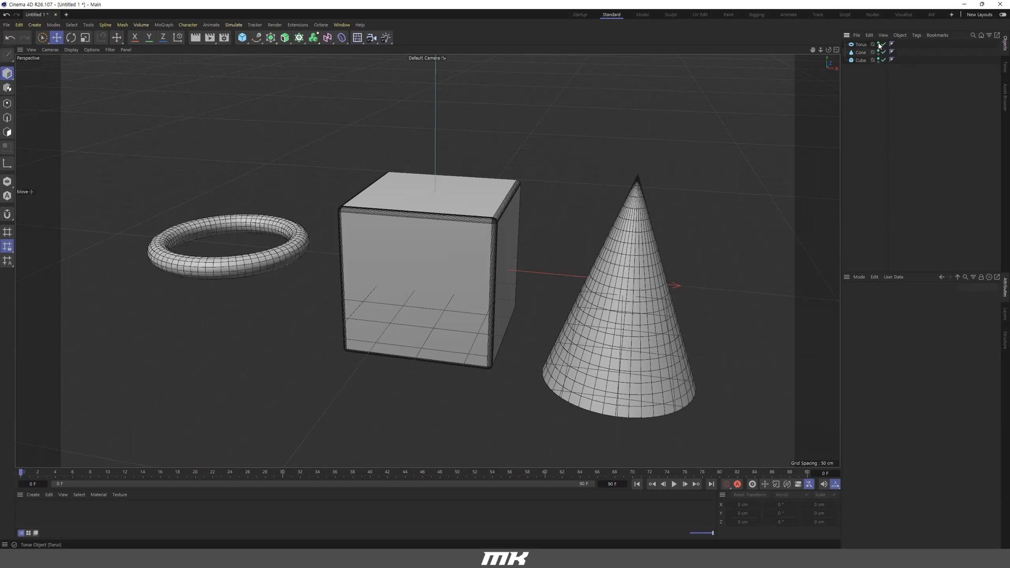
pyautogui.moveTo(879, 43); pyautogui.dragTo(878, 65)
pyautogui.click(879, 47)
pyautogui.click(878, 47)
pyautogui.click(879, 47)
pyautogui.click(879, 47)
pyautogui.click(879, 47)
pyautogui.click(879, 47)
pyautogui.moveTo(879, 43); pyautogui.dragTo(878, 59)
# Group the torus, cone and cube together under a null, expand it and select its three children.
pyautogui.moveTo(862, 75); pyautogui.dragTo(848, 42)
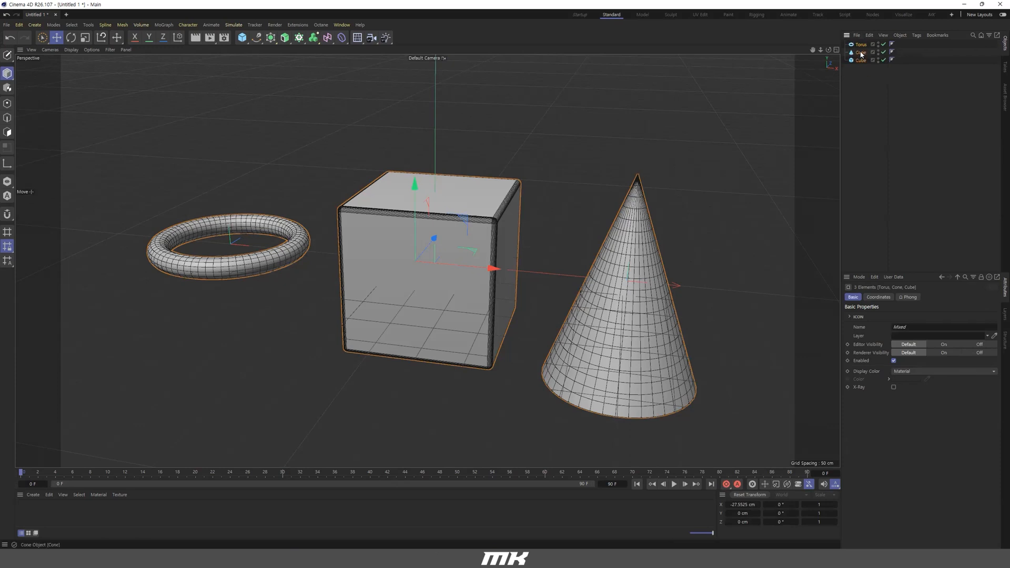
pyautogui.rightClick(862, 54)
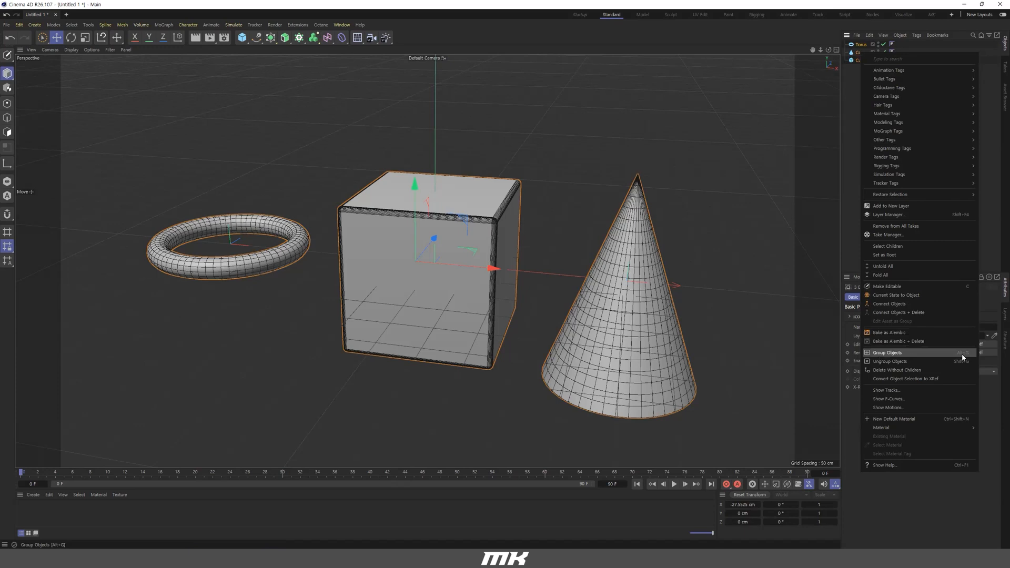
pyautogui.click(845, 93)
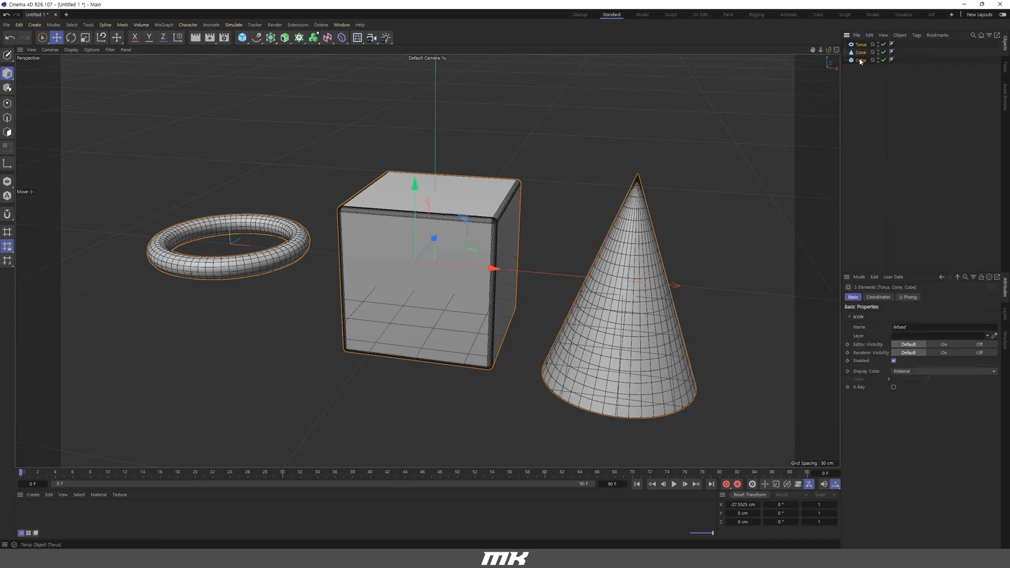
pyautogui.rightClick(861, 58)
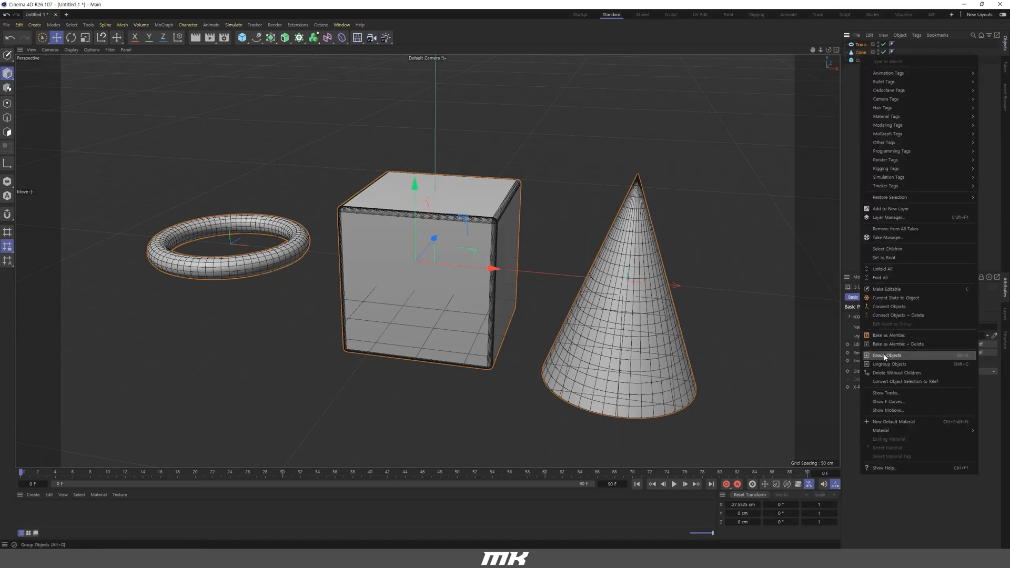
pyautogui.click(885, 357)
pyautogui.click(846, 45)
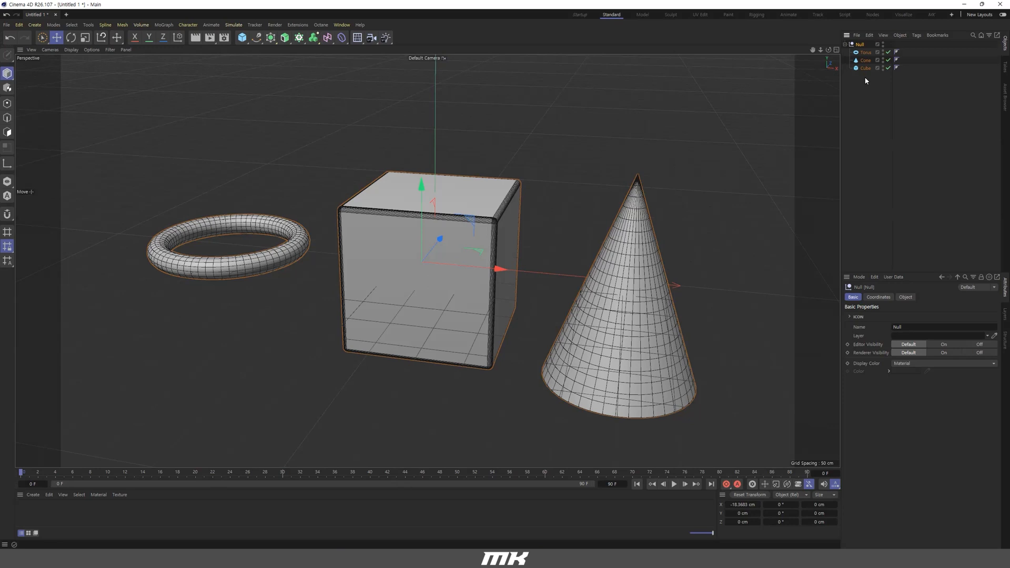
pyautogui.moveTo(873, 83); pyautogui.dragTo(849, 47)
pyautogui.click(845, 44)
pyautogui.click(845, 45)
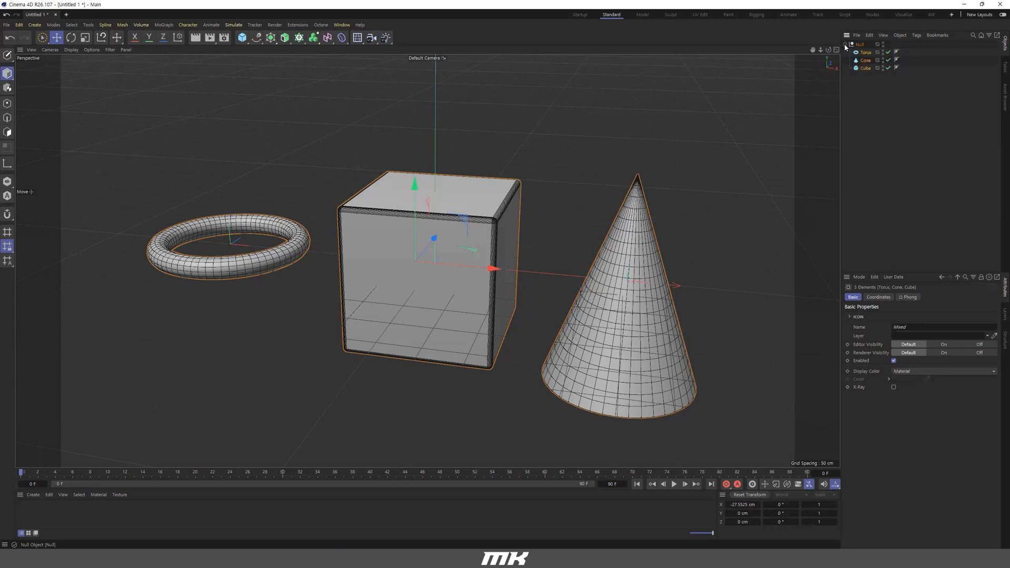
# Pull the torus, cone and cube out of the null to the top level and select each one in turn.
pyautogui.moveTo(857, 53); pyautogui.dragTo(864, 56)
pyautogui.hotkey('ctrl', 'z')
pyautogui.click(861, 52)
pyautogui.click(861, 61)
pyautogui.click(860, 69)
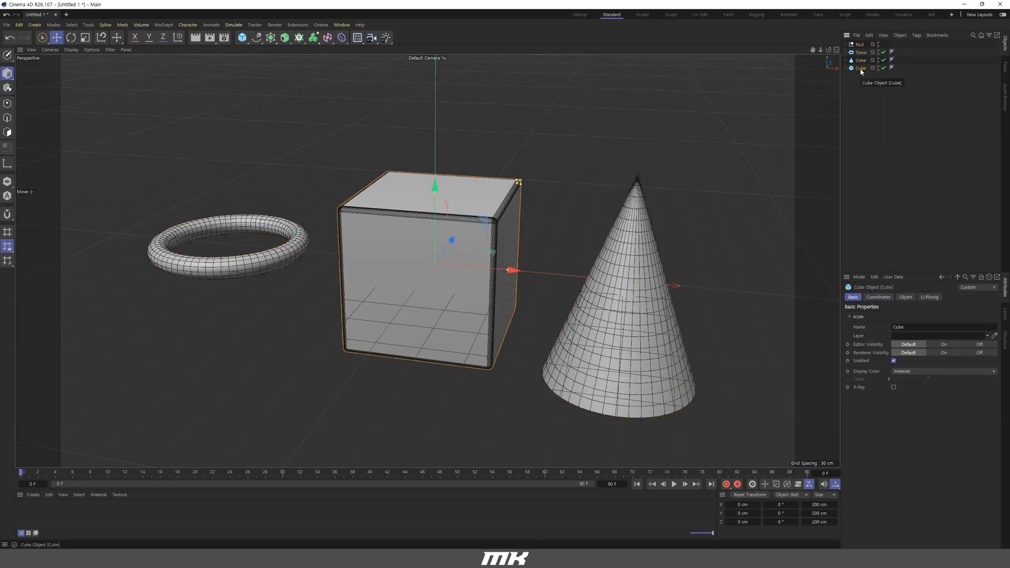
# Try moving the empty null up to about Y 164 cm on its own and undo the move.
pyautogui.click(860, 45)
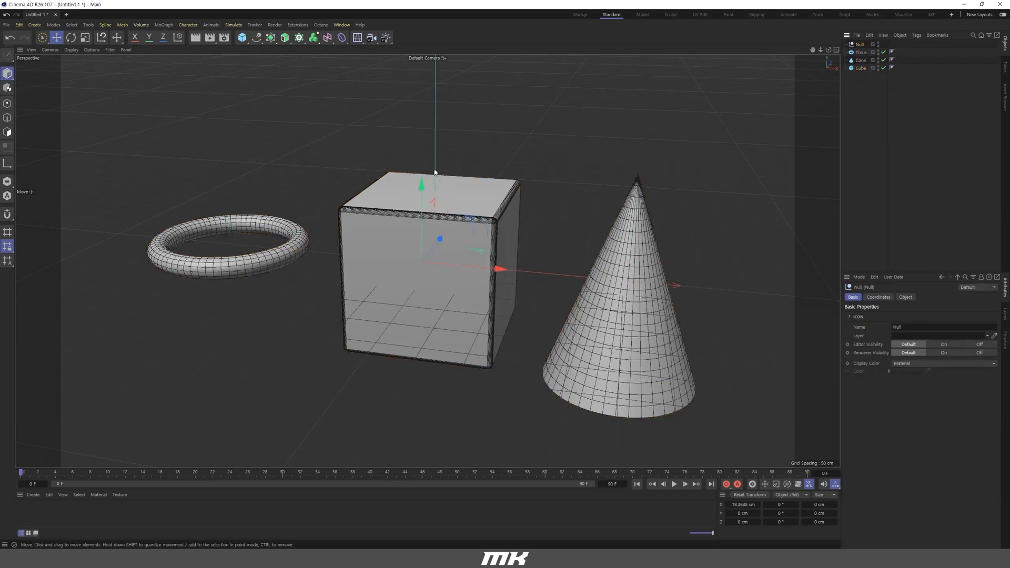
pyautogui.moveTo(421, 185); pyautogui.dragTo(421, 66)
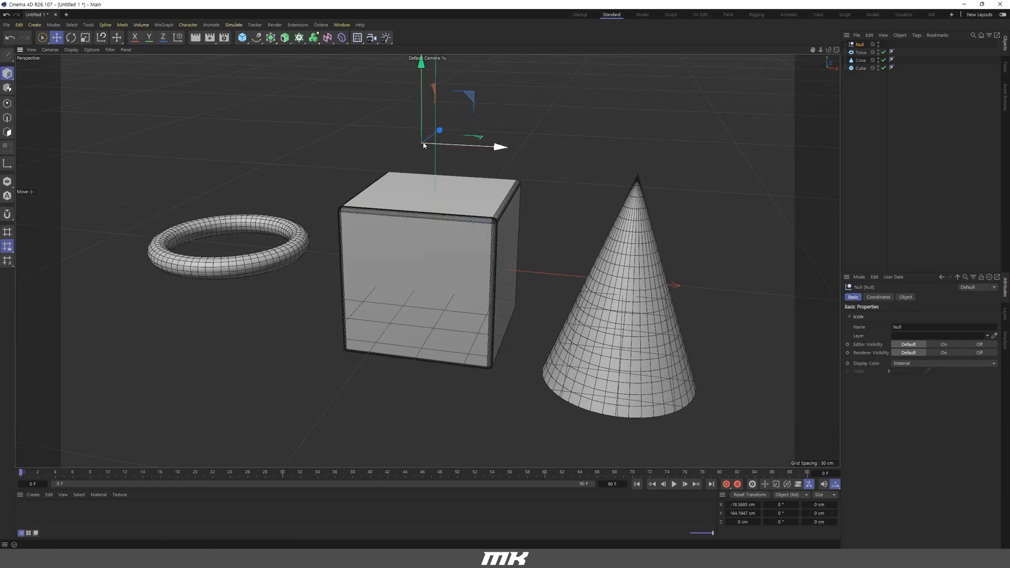
pyautogui.hotkey('ctrl', 'z')
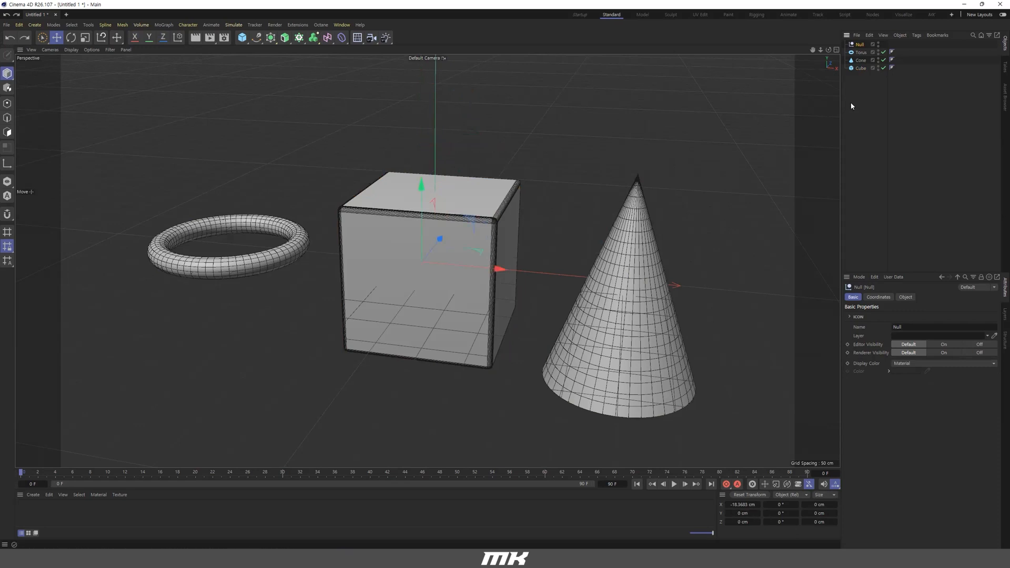
# Select the torus, cone and cube together and nest them as children of the null.
pyautogui.moveTo(866, 82); pyautogui.dragTo(858, 48)
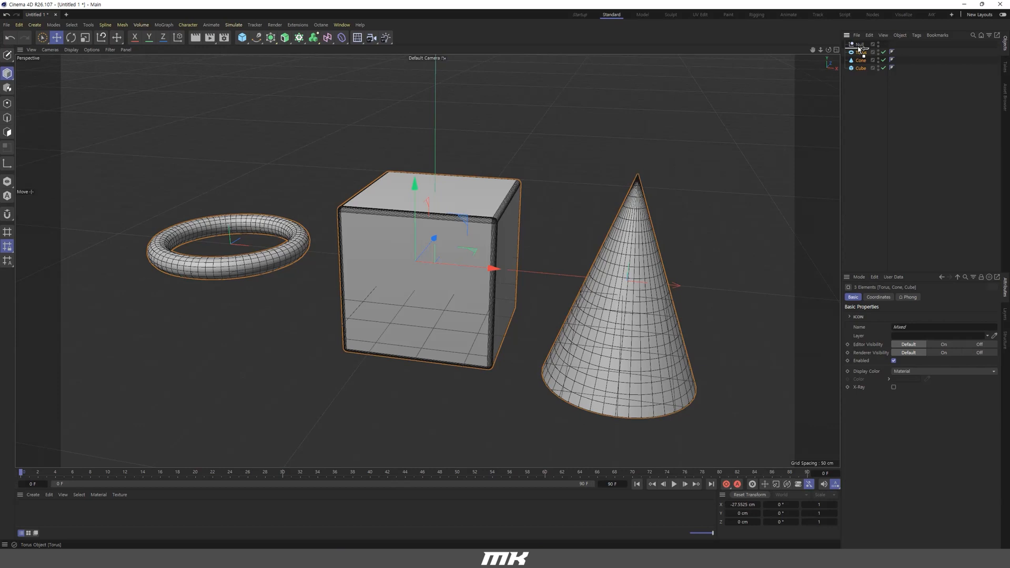
pyautogui.moveTo(859, 47); pyautogui.dragTo(859, 43)
pyautogui.moveTo(860, 44); pyautogui.dragTo(858, 44)
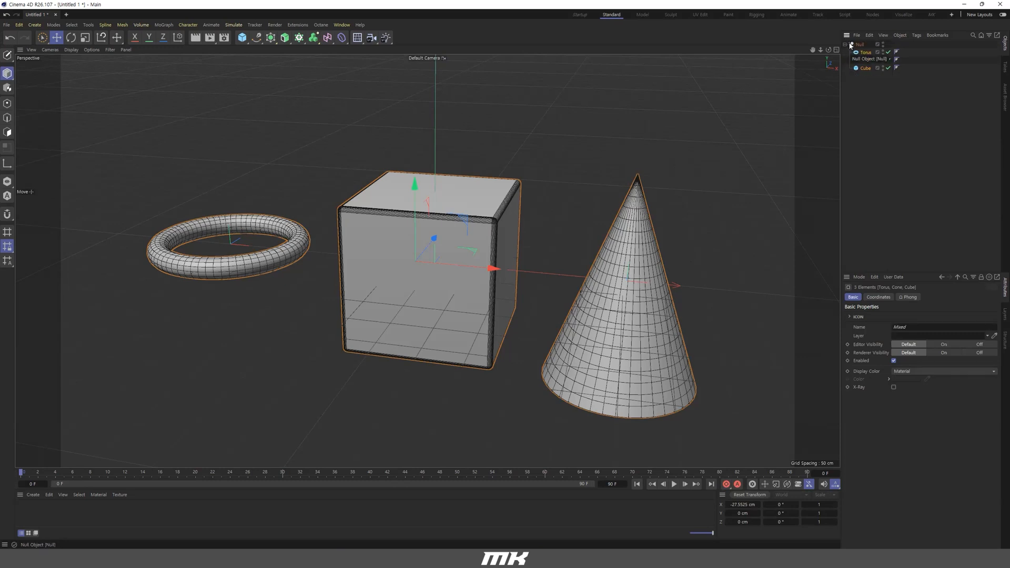
# Try moving the null upward with its three children and undo the move.
pyautogui.click(859, 44)
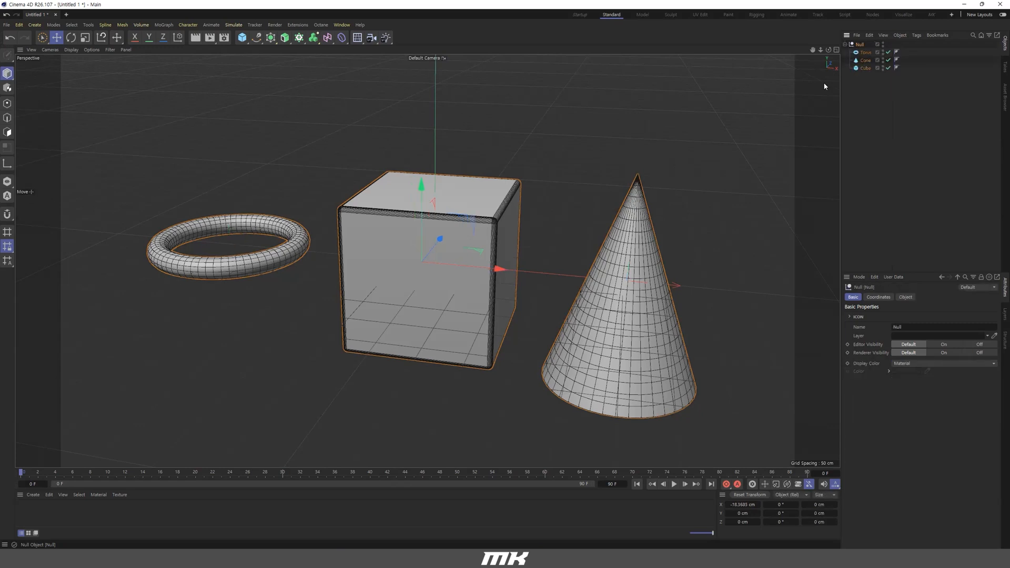
pyautogui.moveTo(430, 185); pyautogui.dragTo(438, 118)
pyautogui.hotkey('ctrl', 'z')
pyautogui.hotkey('ctrl', 'z')
pyautogui.hotkey('ctrl', 'z')
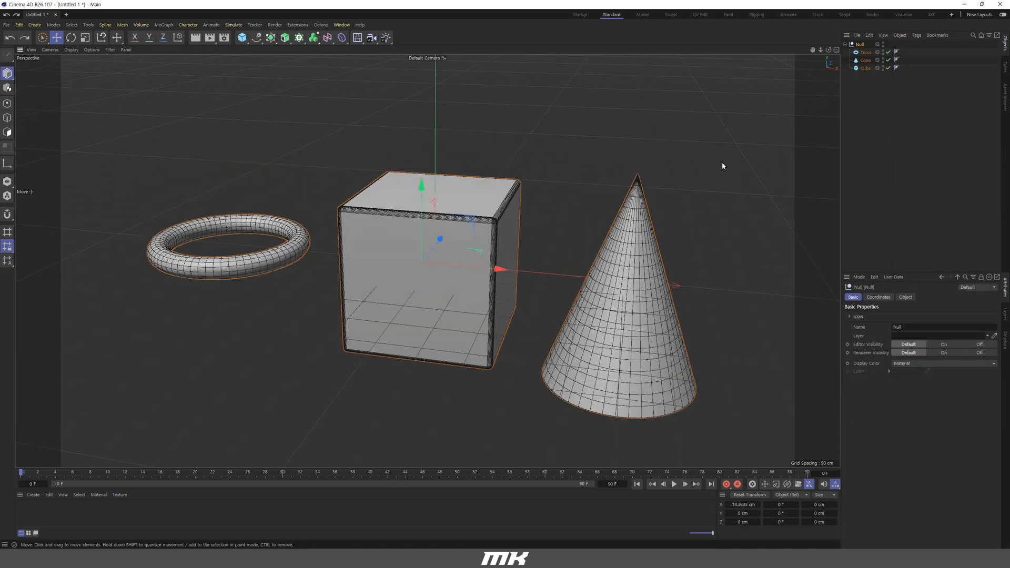
# Take the torus, cone and cube out of the null and reorder the list so the cone sits below the cube.
pyautogui.moveTo(867, 76)
pyautogui.mouseDown()
pyautogui.moveTo(854, 51)
pyautogui.moveTo(863, 93)
pyautogui.mouseUp()
pyautogui.click(862, 89)
pyautogui.click(860, 69)
pyautogui.click(860, 60)
pyautogui.moveTo(861, 60); pyautogui.dragTo(864, 76)
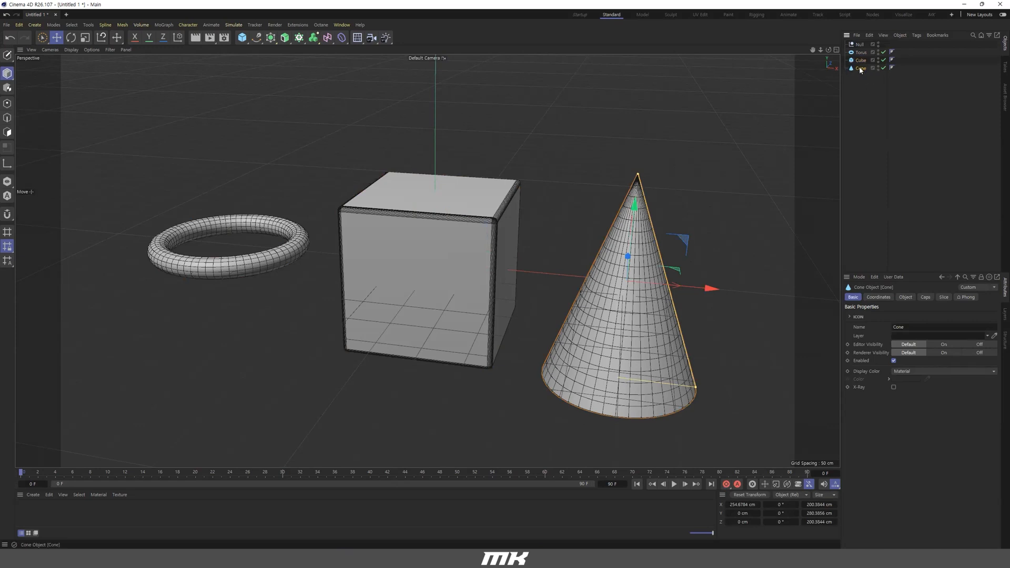
# Make the cone a child of the cube and move the cube with it to about X 5 cm, Y 57 cm.
pyautogui.moveTo(862, 69); pyautogui.dragTo(861, 62)
pyautogui.click(862, 60)
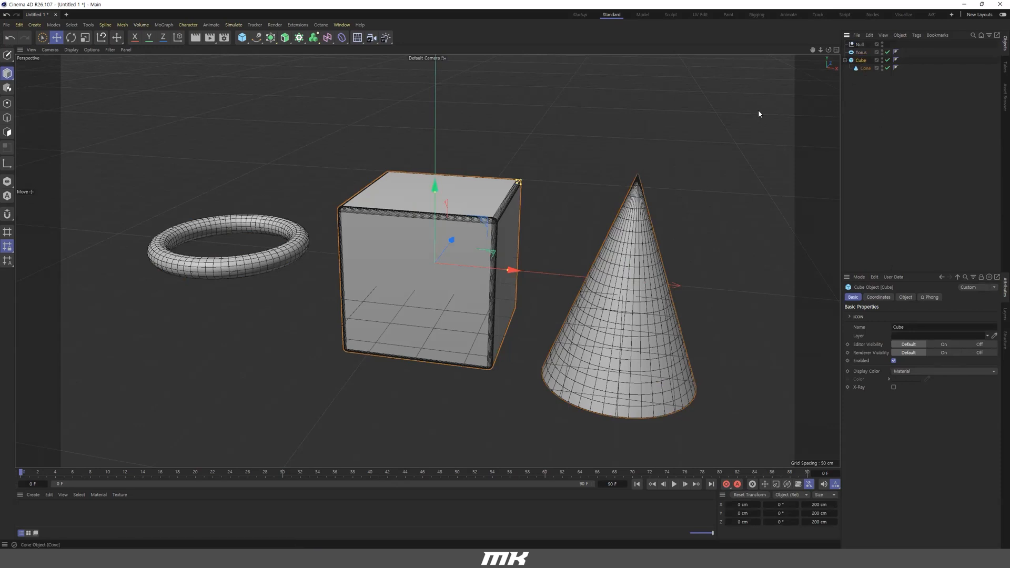
pyautogui.moveTo(513, 270); pyautogui.dragTo(515, 212)
pyautogui.moveTo(438, 128); pyautogui.dragTo(440, 146)
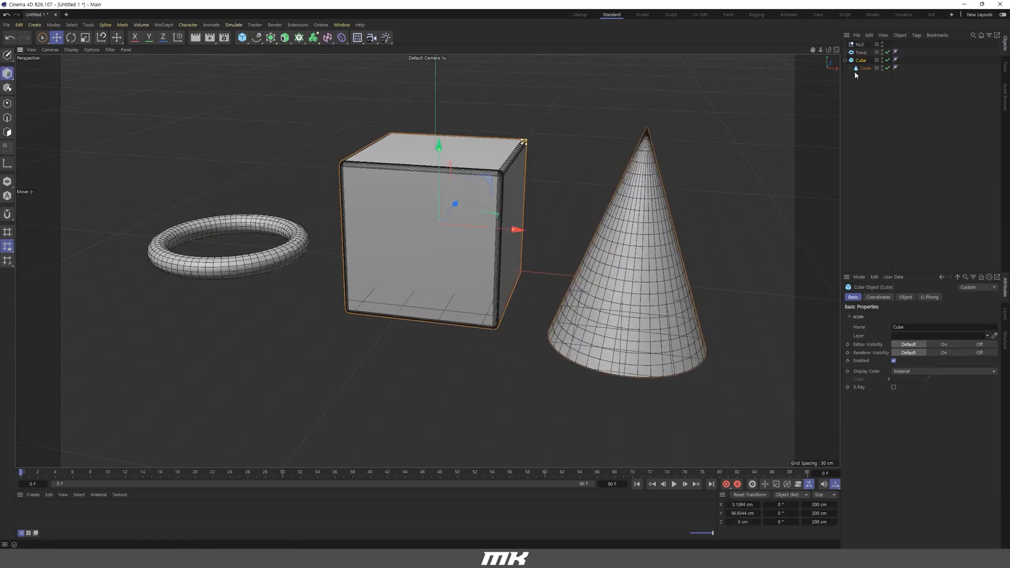
# Move the nested cone independently of its parent cube to about X 292 cm, Y -32 cm.
pyautogui.click(864, 69)
pyautogui.moveTo(756, 254); pyautogui.dragTo(792, 251)
pyautogui.moveTo(687, 173); pyautogui.dragTo(687, 200)
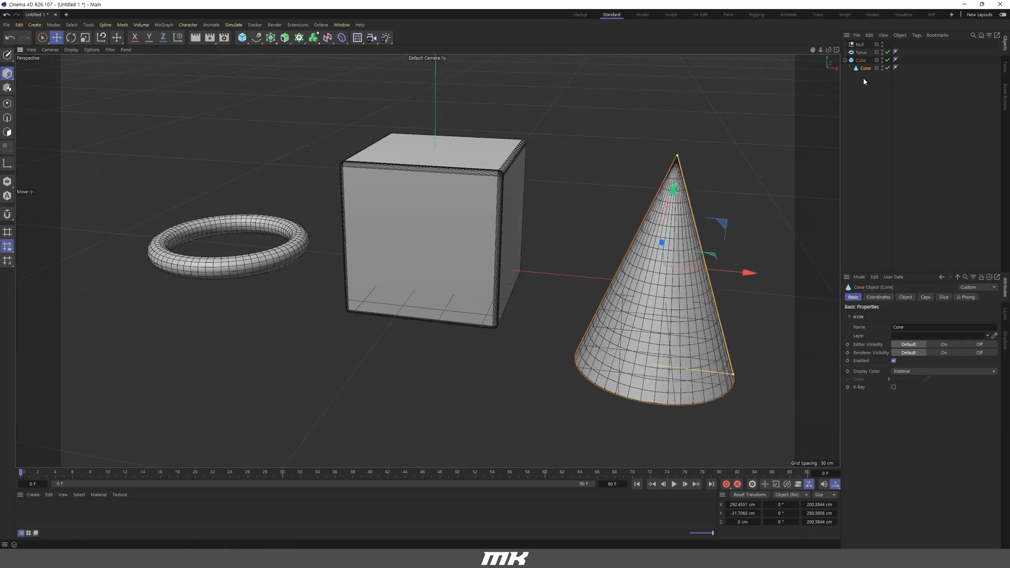
# Take the cone out of the cube, select the cube, torus and cone, and nest all three under the null.
pyautogui.moveTo(866, 69)
pyautogui.mouseDown()
pyautogui.moveTo(858, 57)
pyautogui.moveTo(866, 58)
pyautogui.mouseUp()
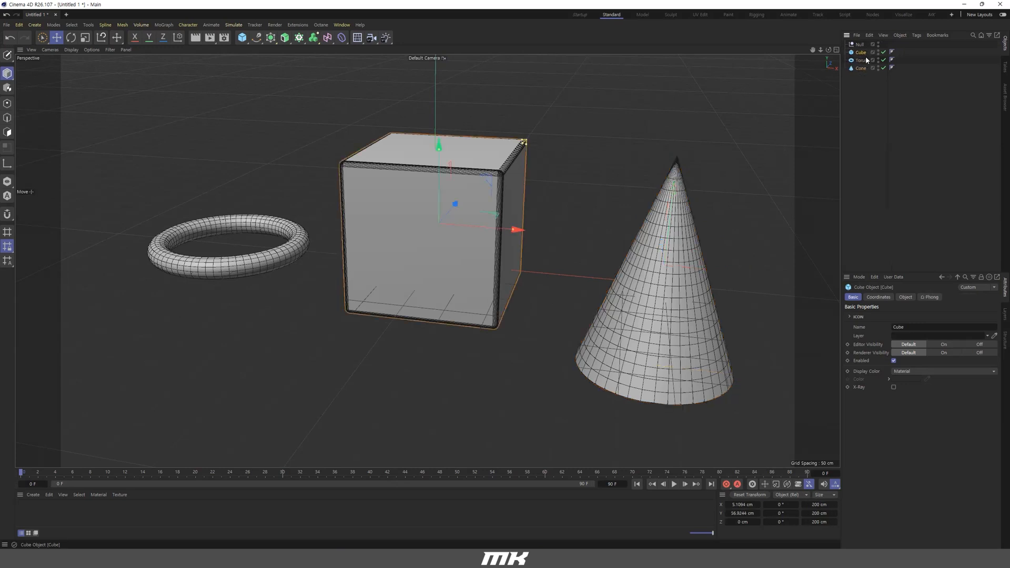
pyautogui.click(860, 67)
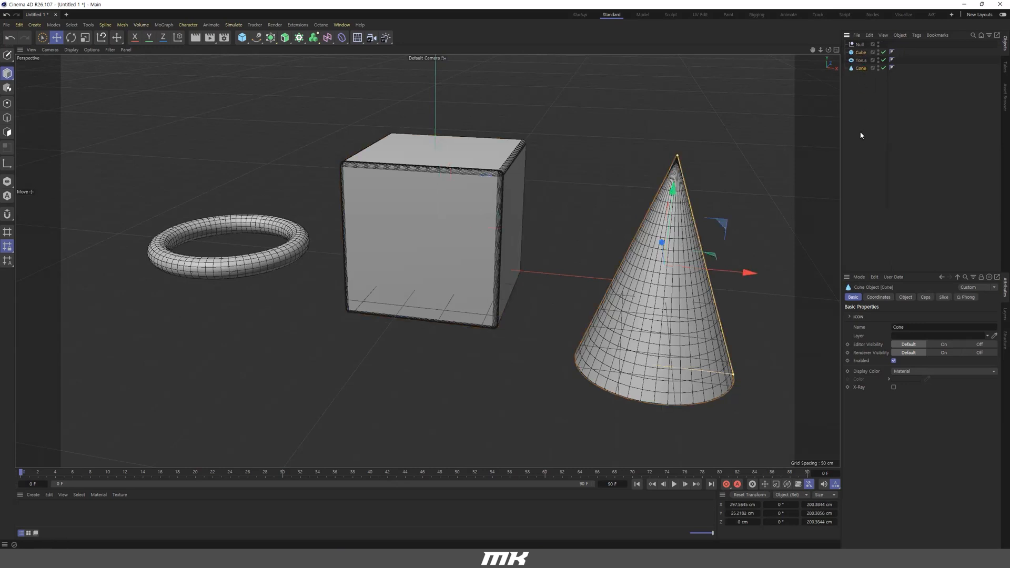
pyautogui.keyDown('shift'); pyautogui.click(861, 52); pyautogui.keyUp('shift')
pyautogui.moveTo(863, 48); pyautogui.dragTo(862, 46)
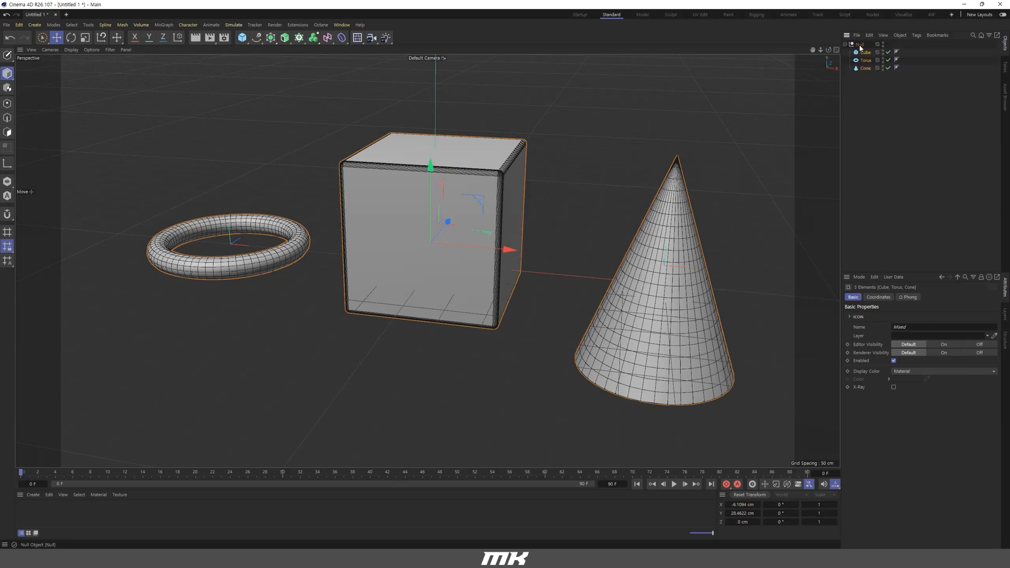
# Turn off the null's Editor and Renderer Visibility and render the active view to check the hidden group.
pyautogui.click(861, 46)
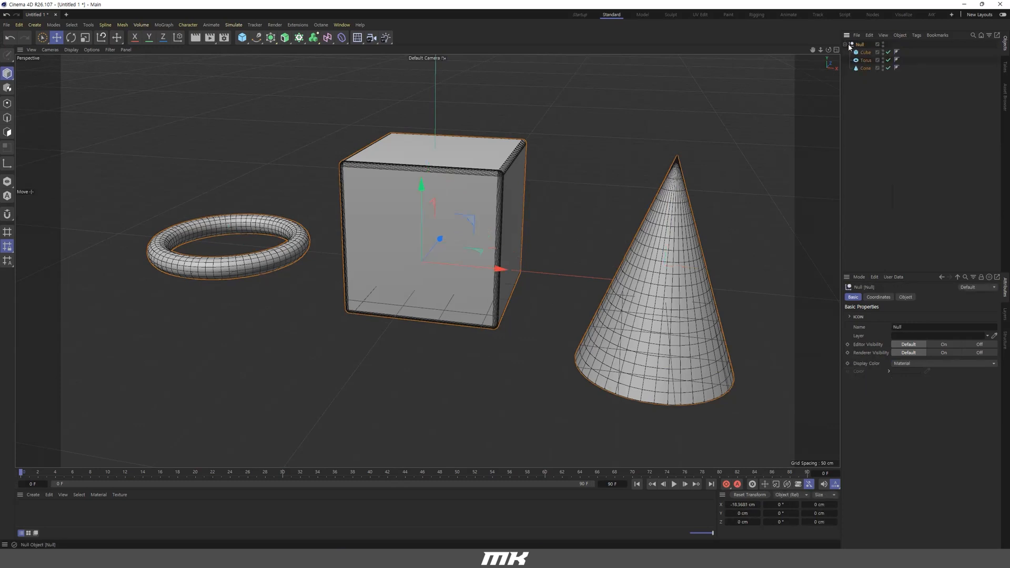
pyautogui.keyDown('alt'); pyautogui.click(883, 45); pyautogui.keyUp('alt')
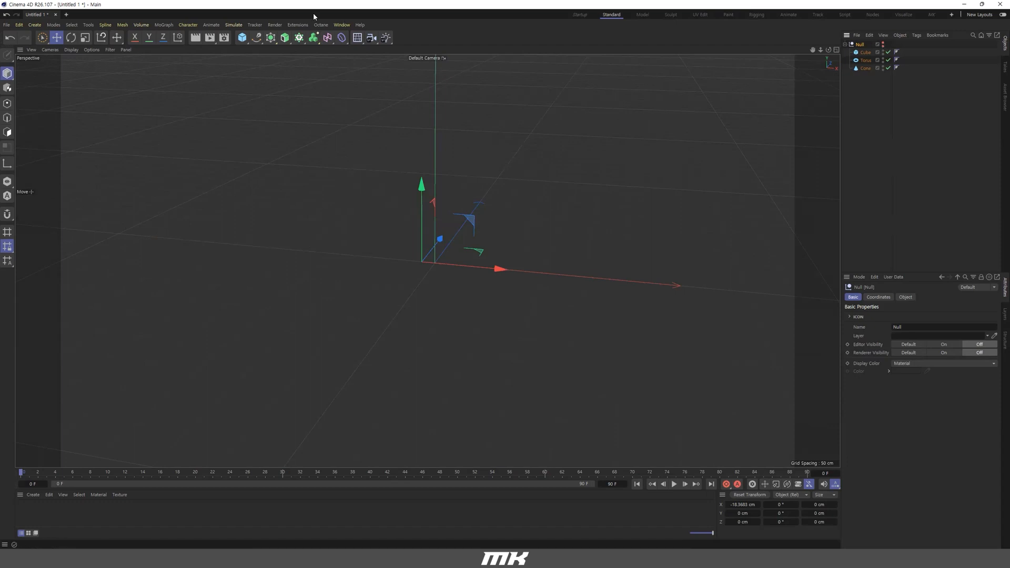
pyautogui.click(195, 37)
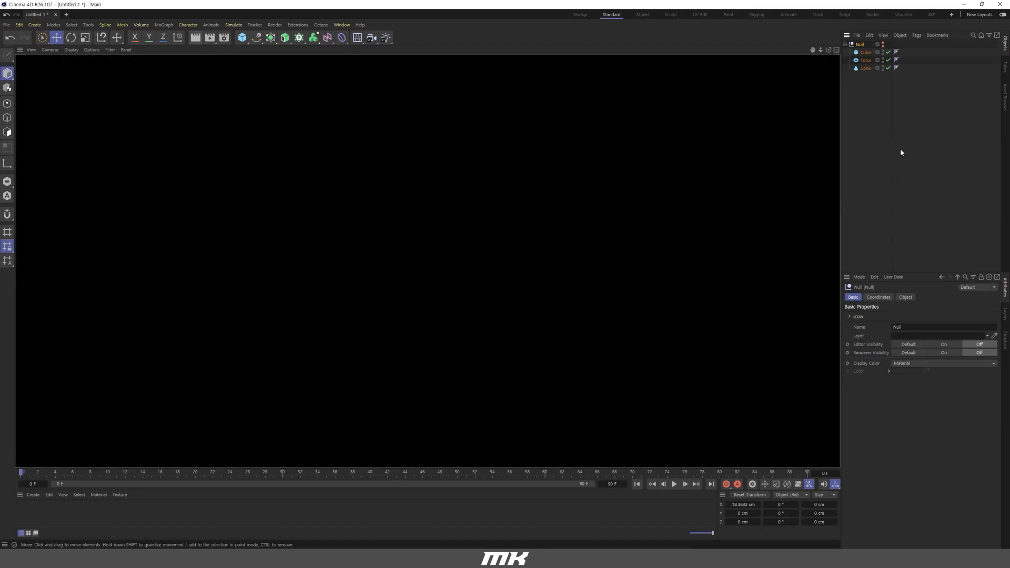
pyautogui.click(886, 108)
# Switch the torus's Editor and Renderer Visibility to On inside the hidden null and cycle back to Default, doing this twice.
pyautogui.click(867, 61)
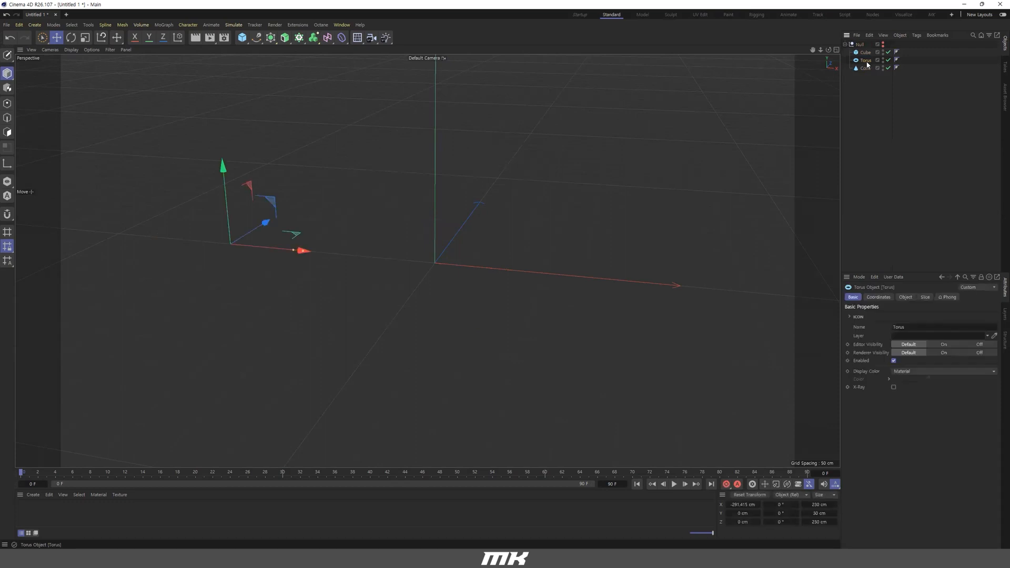
pyautogui.keyDown('ctrl'); pyautogui.click(884, 61); pyautogui.keyUp('ctrl')
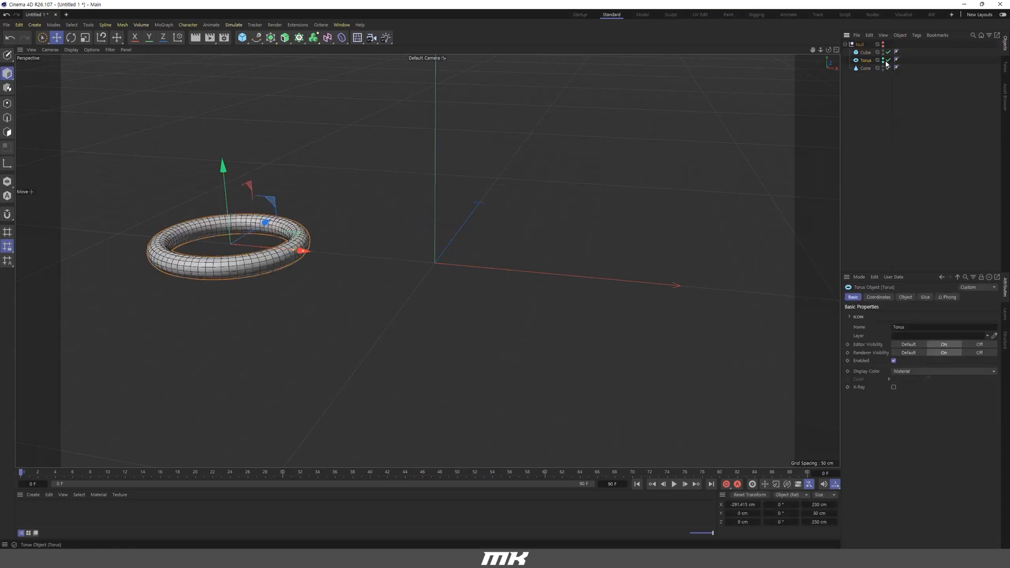
pyautogui.keyDown('ctrl'); pyautogui.click(883, 61); pyautogui.keyUp('ctrl')
pyautogui.keyDown('ctrl'); pyautogui.click(884, 62); pyautogui.keyUp('ctrl')
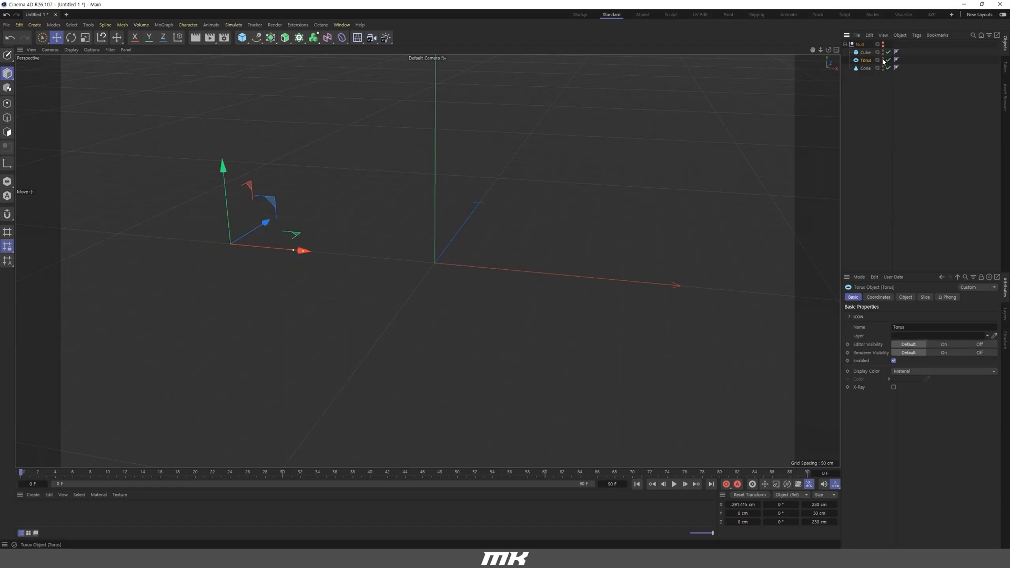
pyautogui.click(846, 45)
pyautogui.click(845, 44)
pyautogui.keyDown('ctrl'); pyautogui.click(884, 61); pyautogui.keyUp('ctrl')
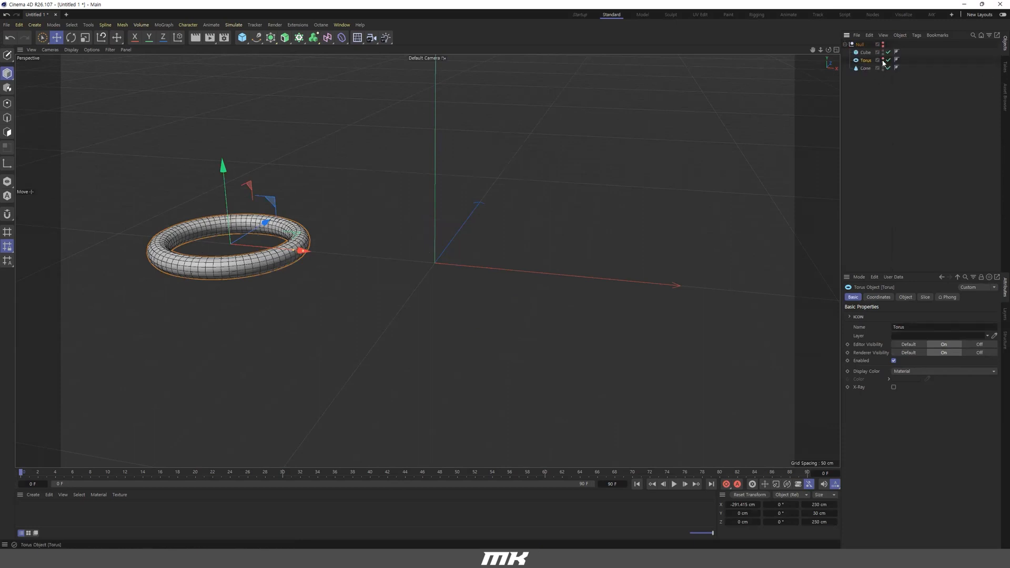
pyautogui.keyDown('ctrl'); pyautogui.click(884, 61); pyautogui.keyUp('ctrl')
pyautogui.keyDown('ctrl'); pyautogui.click(884, 61); pyautogui.keyUp('ctrl')
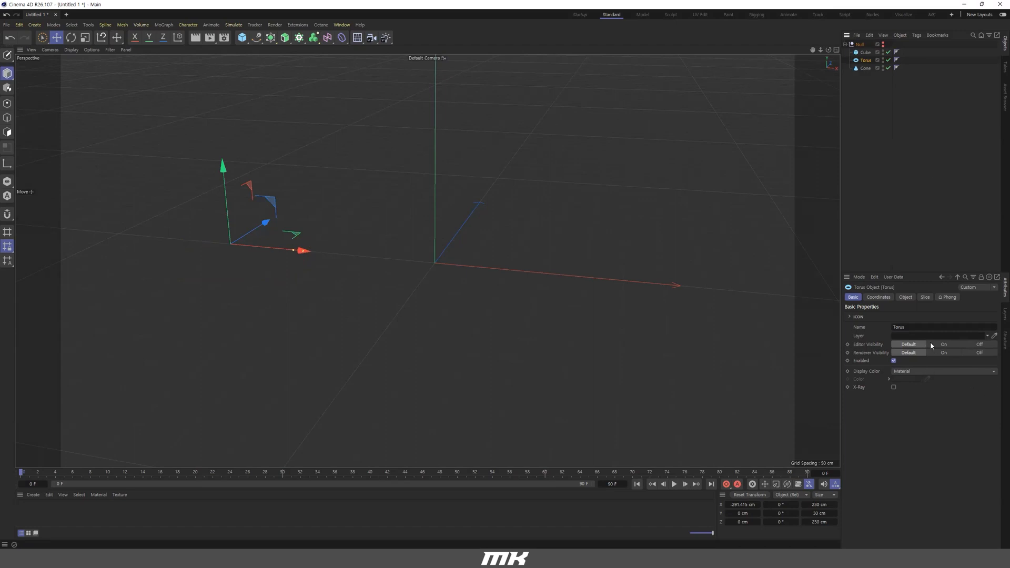
# Take the cube, torus and cone out of the hidden null and delete the null.
pyautogui.moveTo(872, 94); pyautogui.dragTo(849, 48)
pyautogui.click(861, 46)
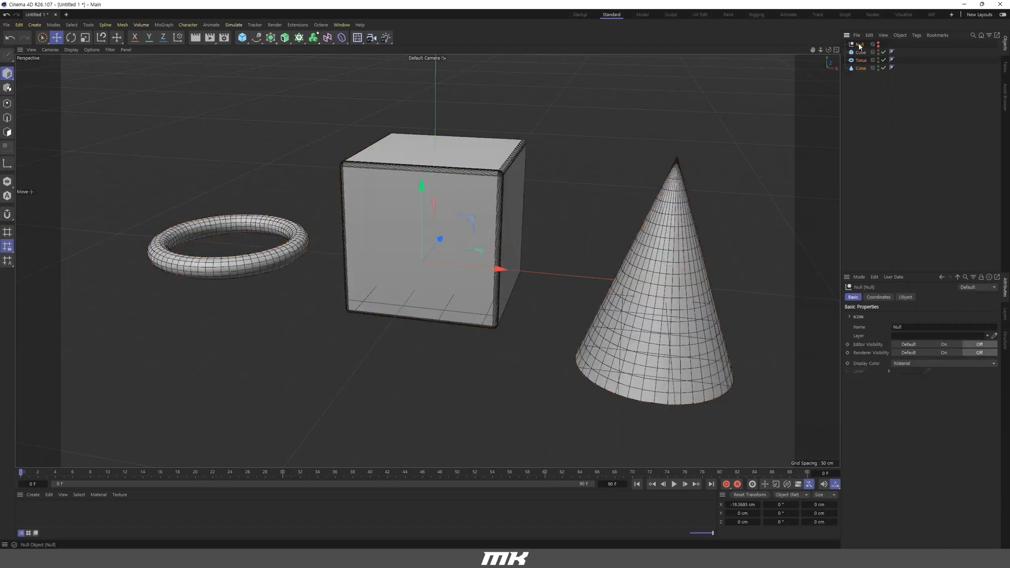
pyautogui.press('Delete')
# Move the cube down slightly along its vertical axis to about Y 47 cm.
pyautogui.click(393, 187)
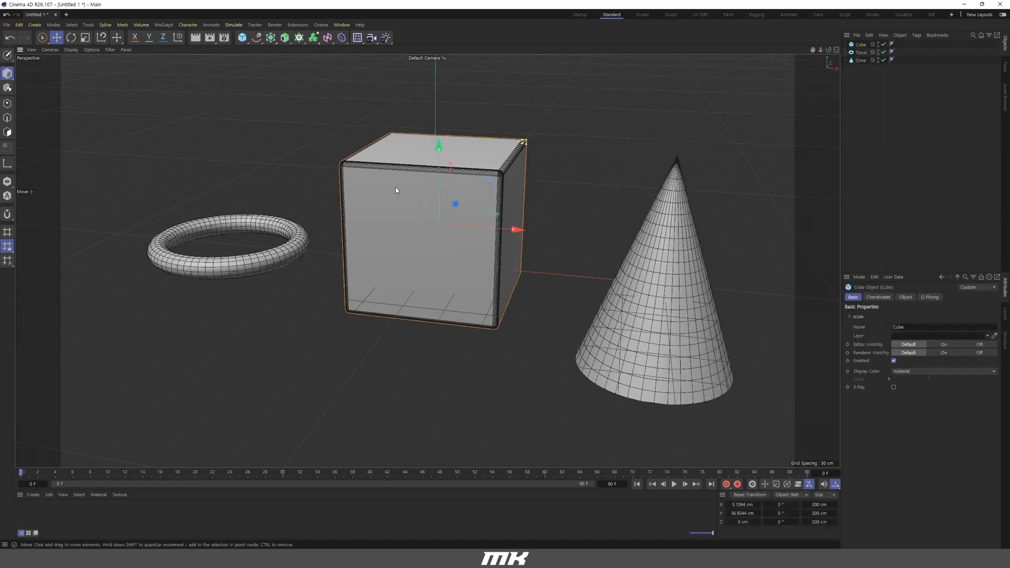
pyautogui.moveTo(439, 142); pyautogui.dragTo(439, 149)
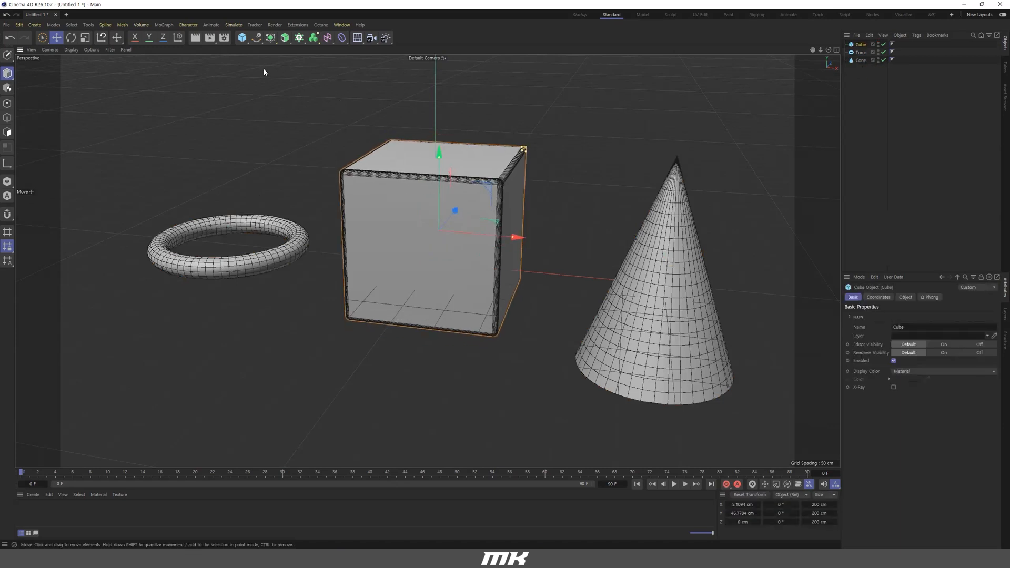